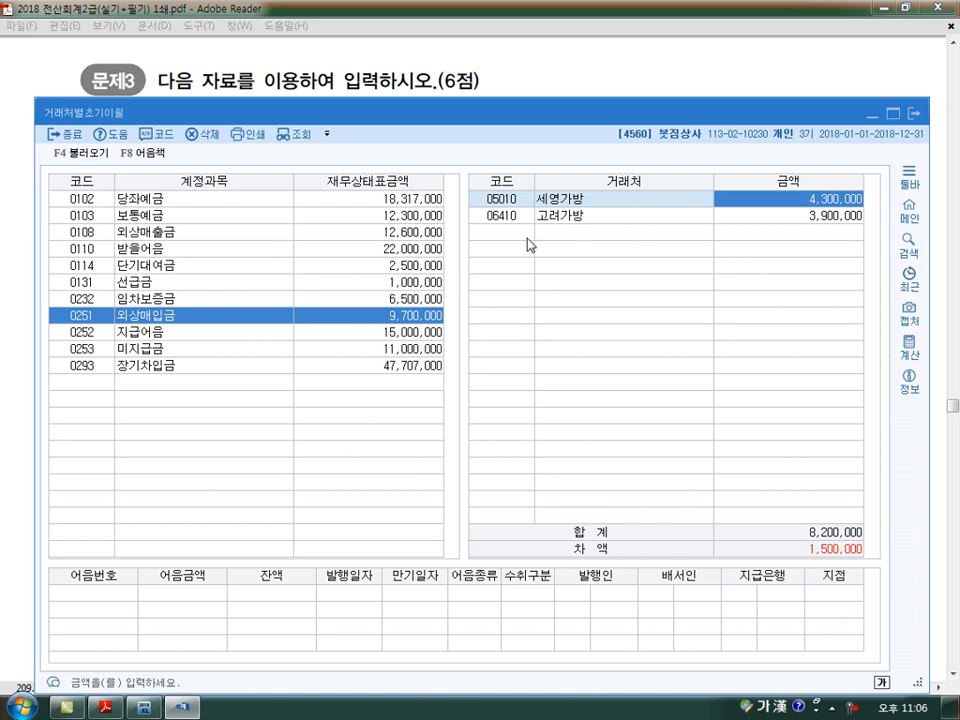
# Add vendor 고운상사 with 1,500,000 to the 외상매입금 opening balances and close the 거래처별초기이월 window
pyautogui.press('F2')
pyautogui.write('고운')
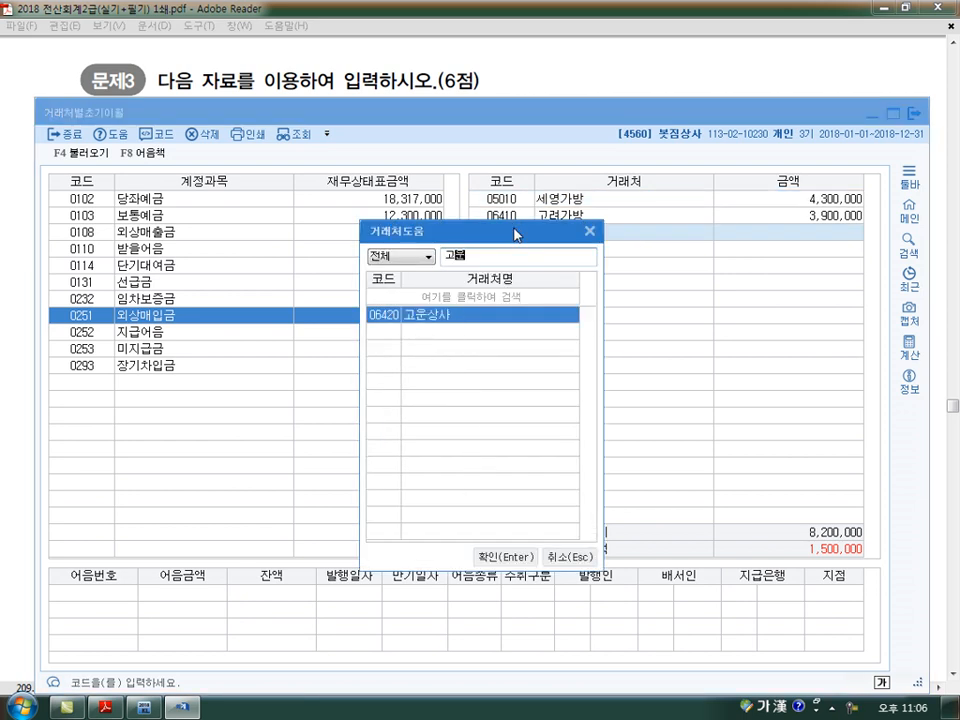
pyautogui.press('Return')
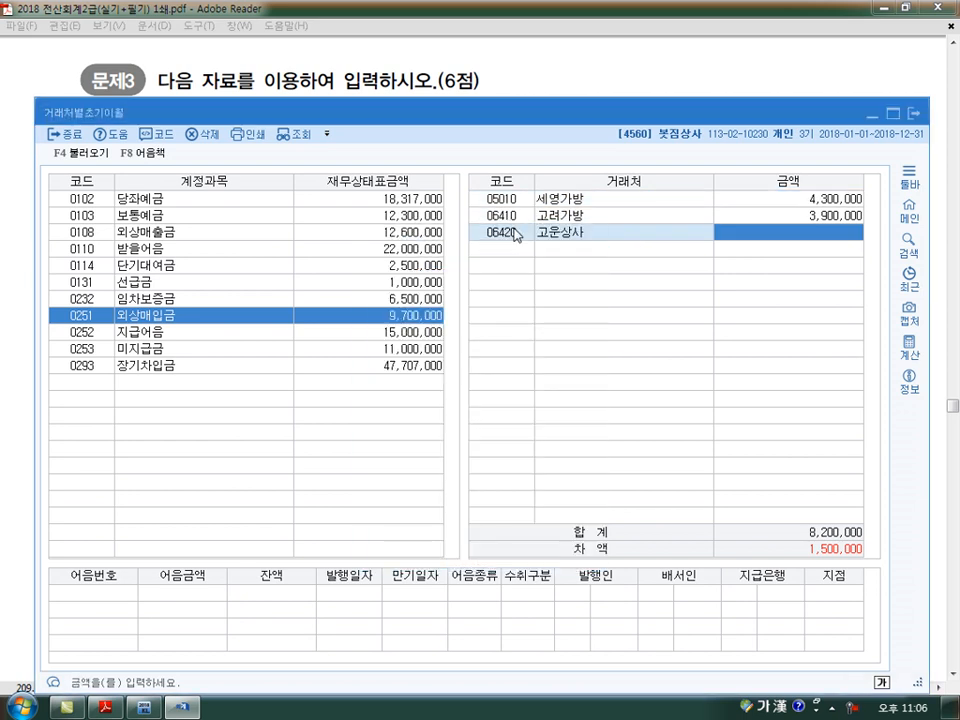
pyautogui.write('1500000')
pyautogui.press('Return')
pyautogui.press('Up')
pyautogui.press('Up')
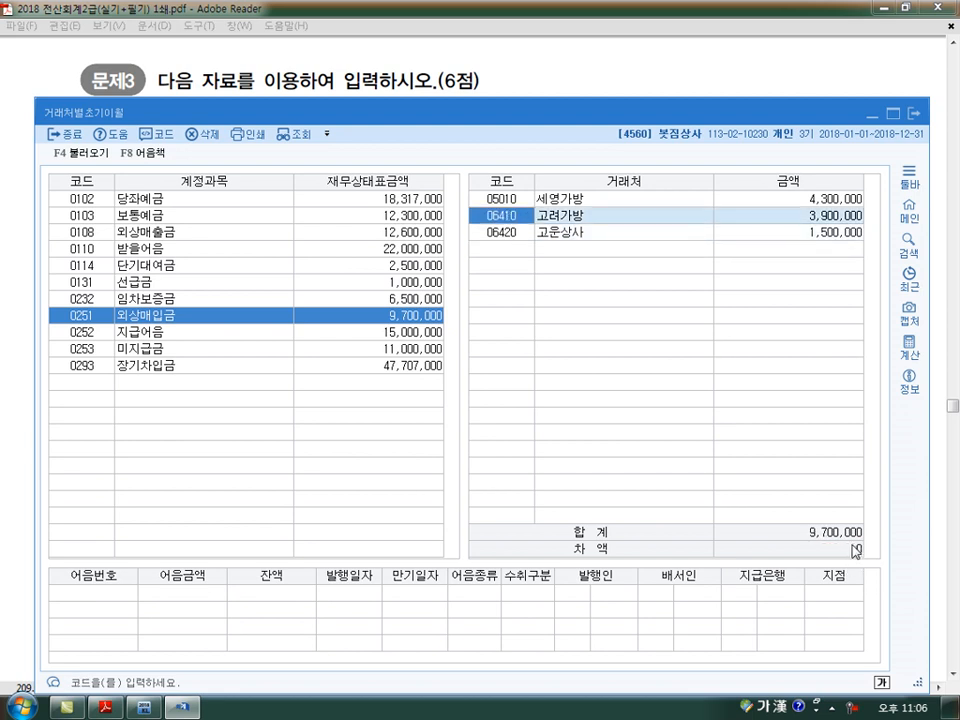
pyautogui.click(913, 115)
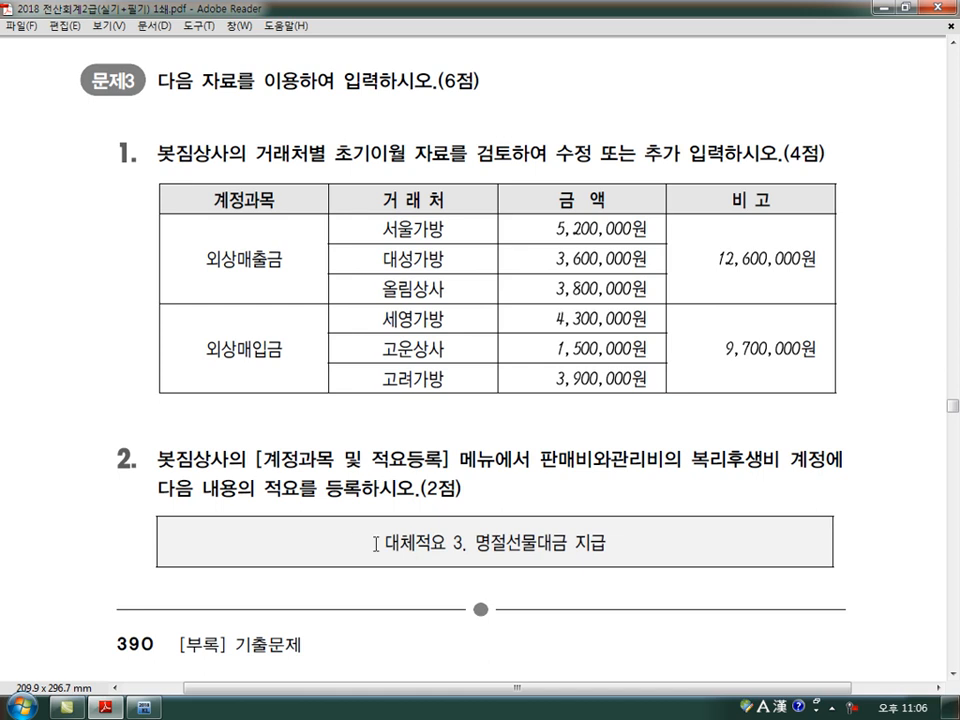
# Open 계정과목및적요등록 in KcLep and select account 0811 복리후생비 in the 판매관리비 group
pyautogui.click(146, 709)
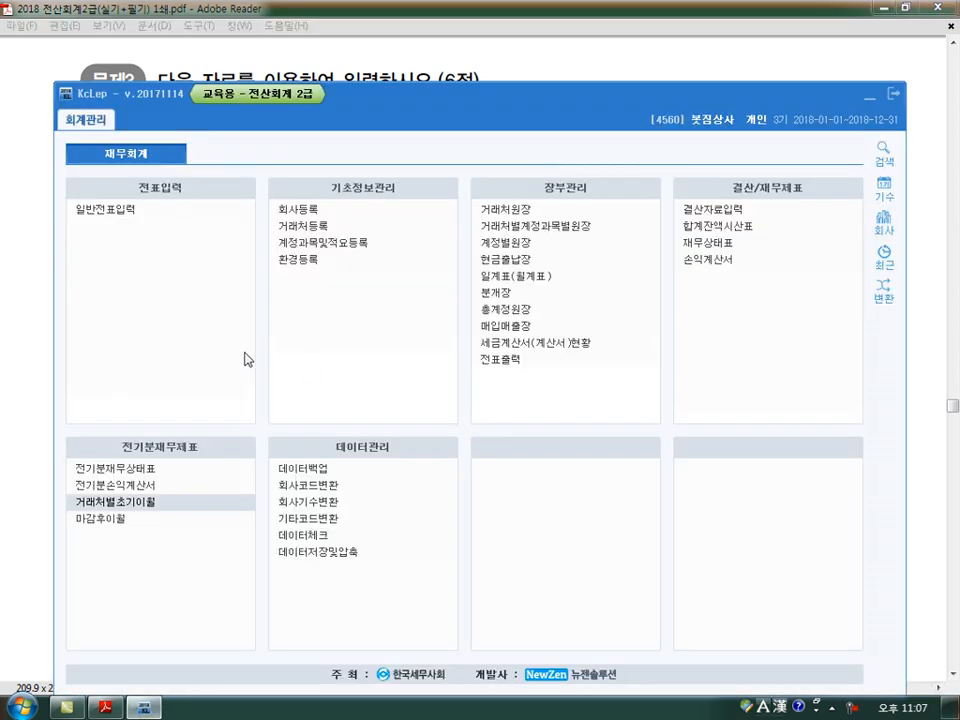
pyautogui.click(327, 246)
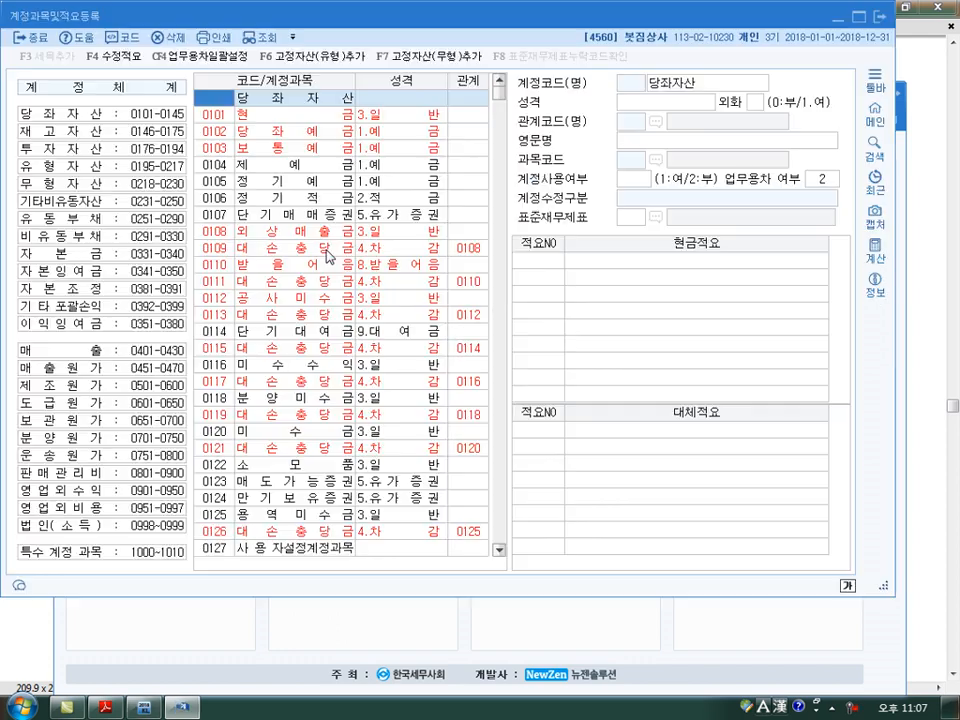
pyautogui.moveTo(296, 13); pyautogui.dragTo(344, 68)
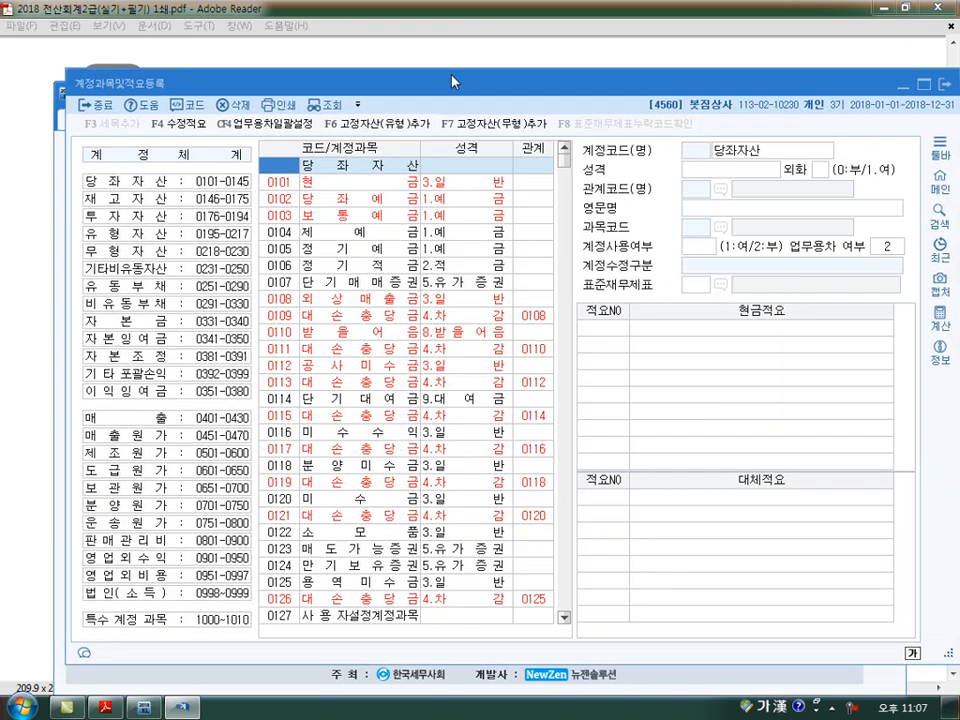
pyautogui.click(150, 527)
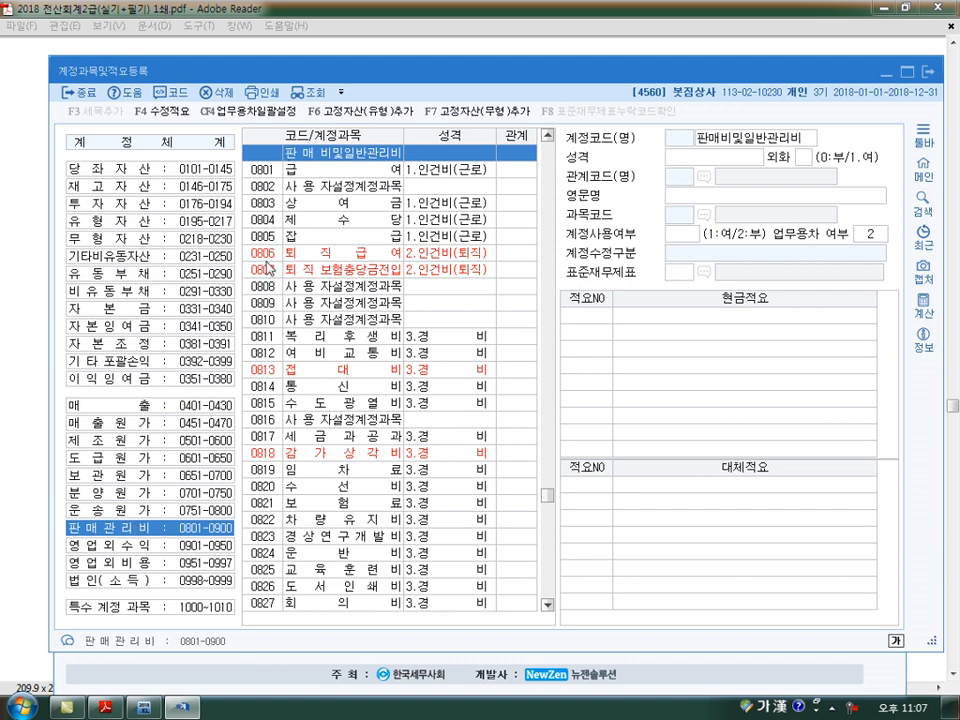
pyautogui.click(264, 339)
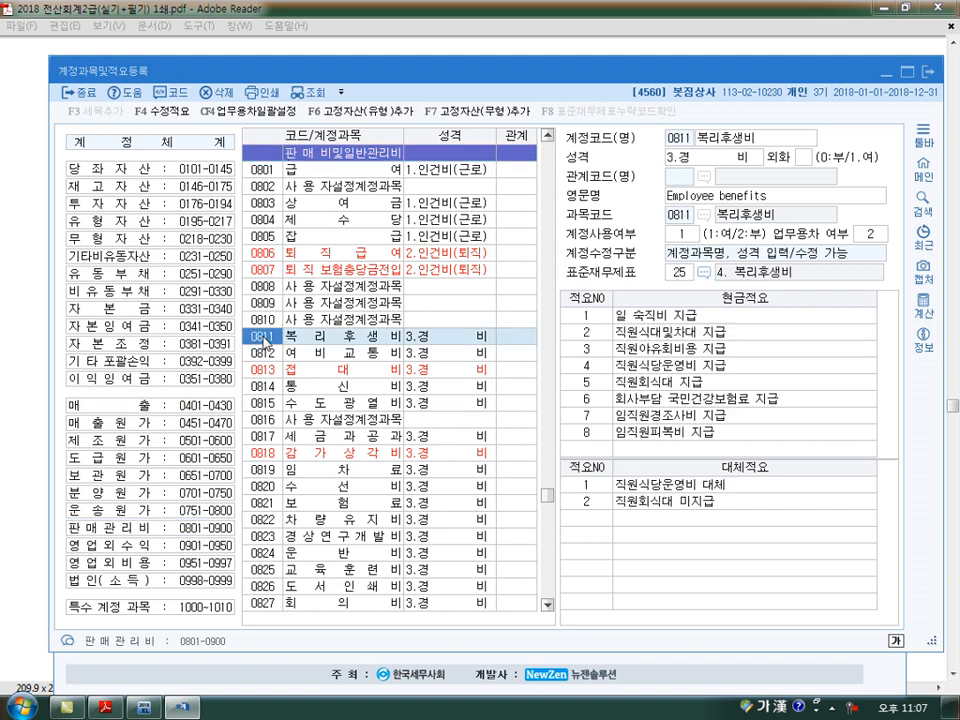
# Search the account list for 복리후생비, stepping through the matches to code 0811 under 판매비및일반관리비
pyautogui.click(176, 94)
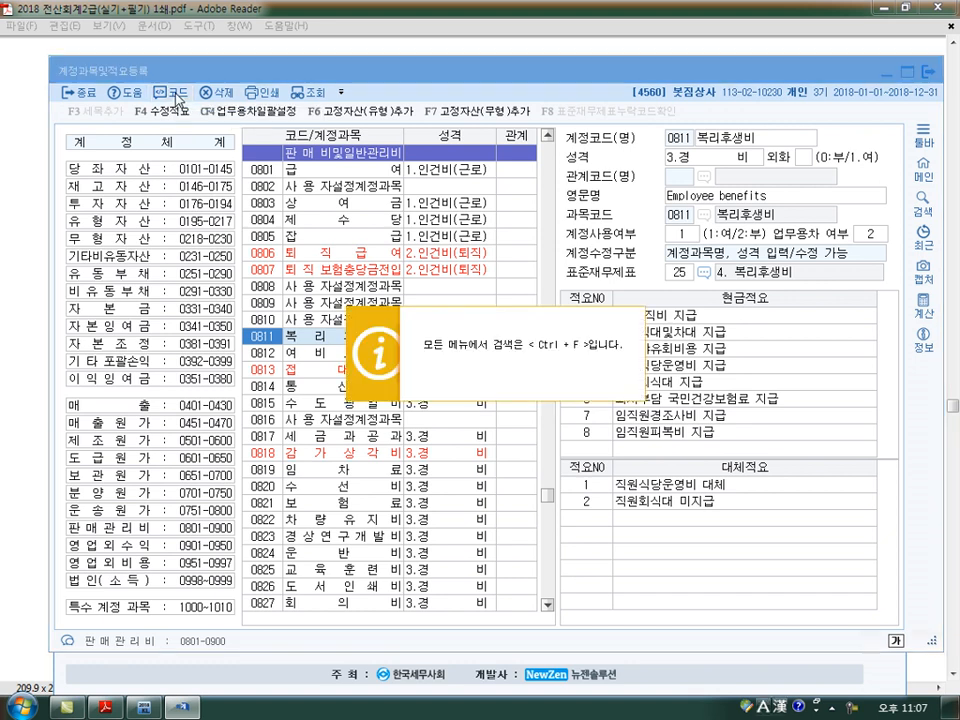
pyautogui.hotkey('ctrl', 'f')
pyautogui.write('복리후생비')
pyautogui.press('Return')
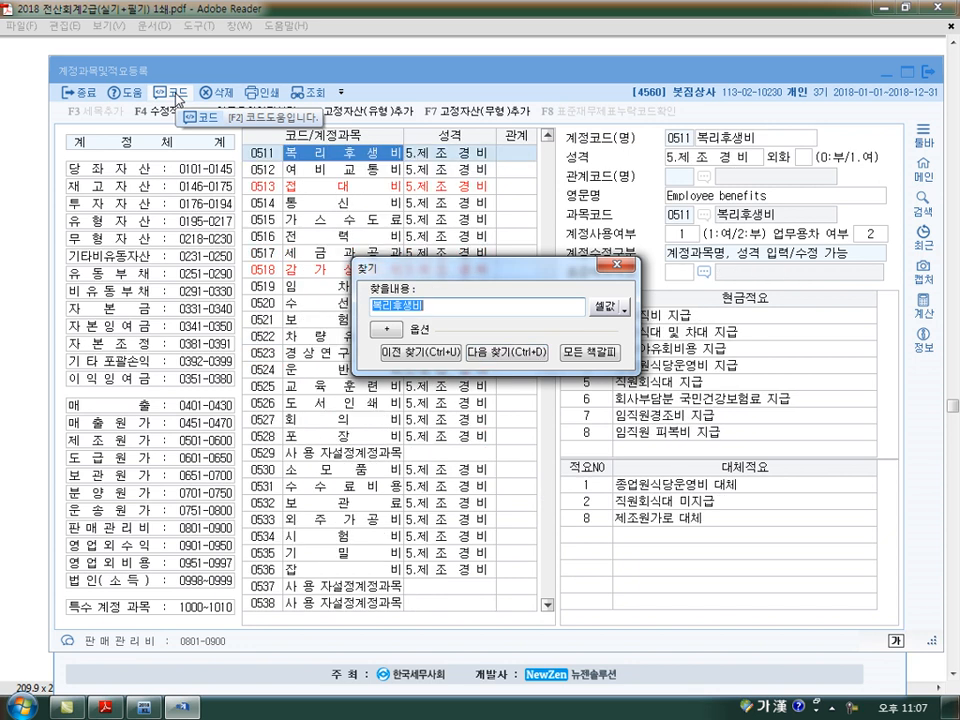
pyautogui.press('Return')
pyautogui.press('Return')
pyautogui.press('Return')
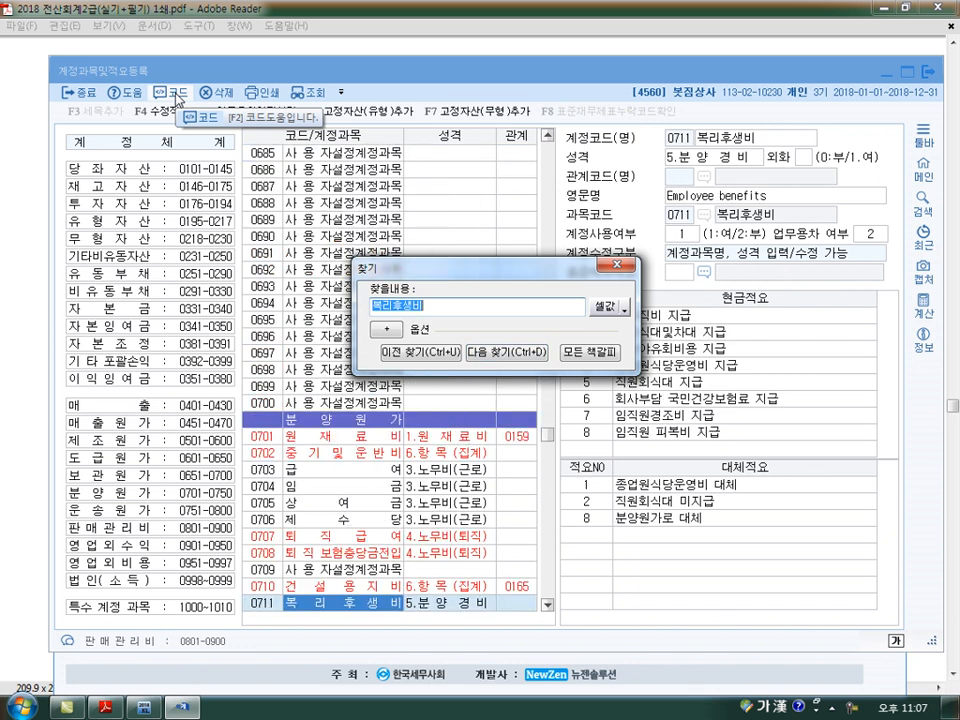
pyautogui.press('Return')
pyautogui.press('Return')
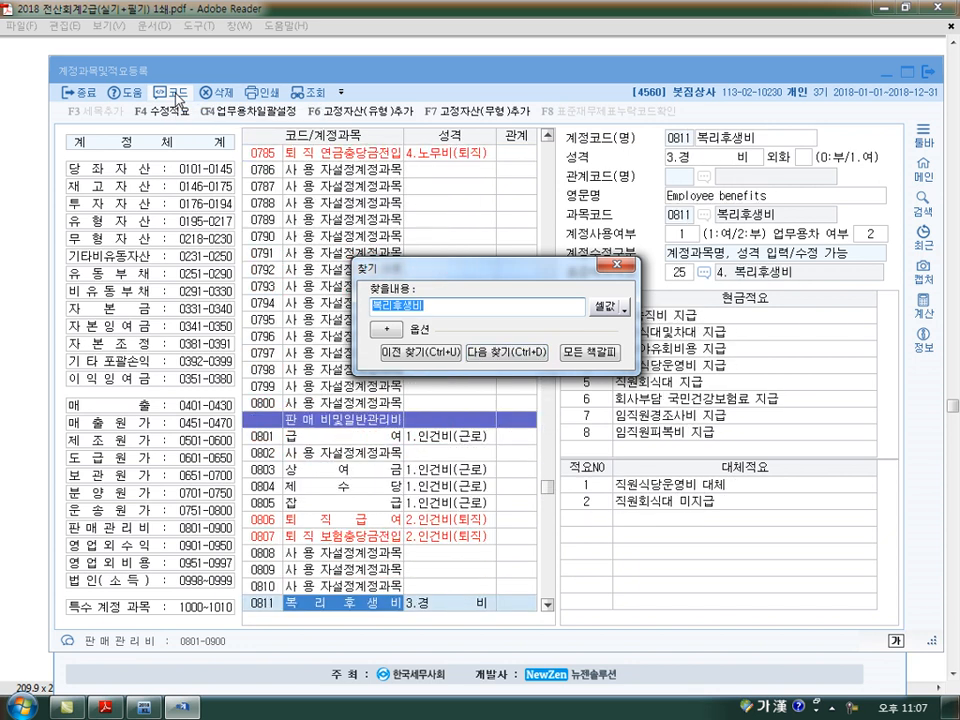
pyautogui.press('Escape')
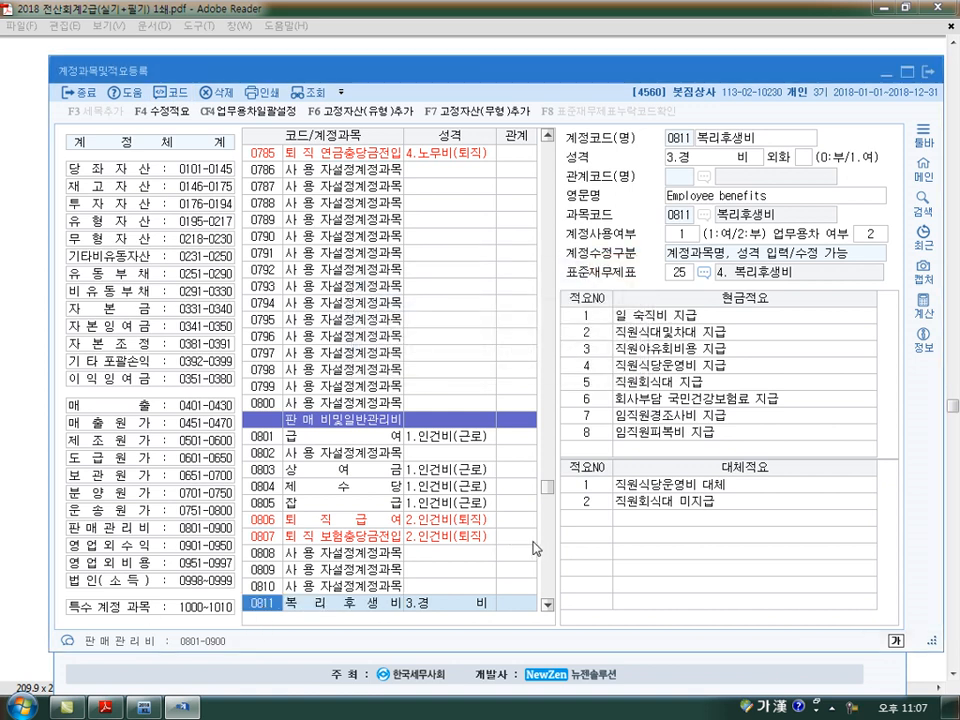
# Register 대체적요 number 3 of account 0811 as 명절선물대금 지급 and close the account registration window
pyautogui.click(598, 519)
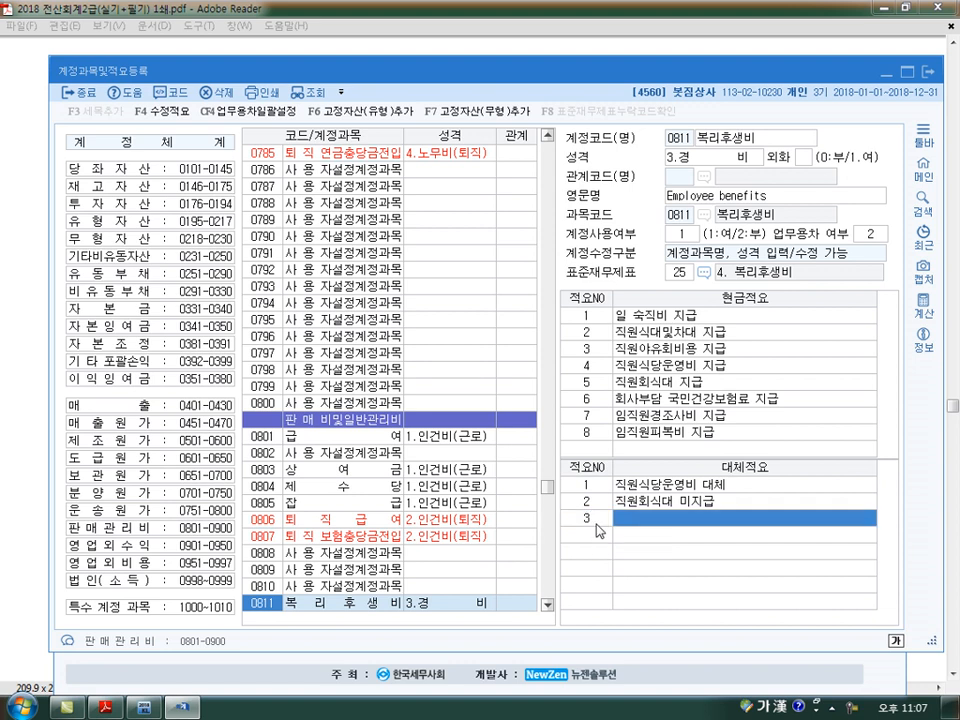
pyautogui.write('명절선물대')
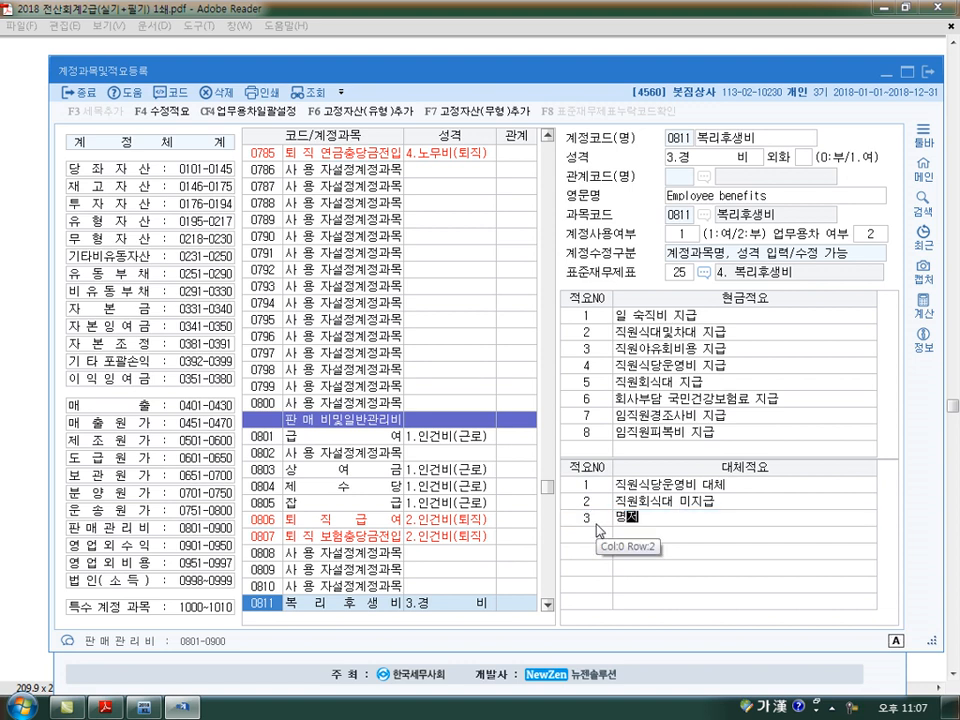
pyautogui.write('금 지급')
pyautogui.press('Return')
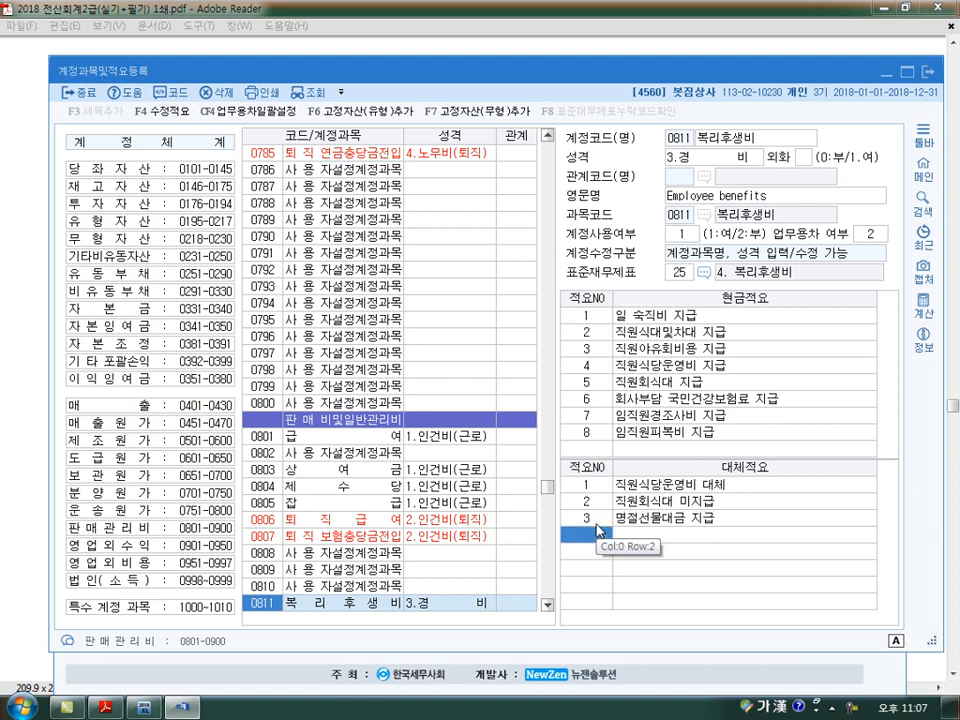
pyautogui.press('Escape')
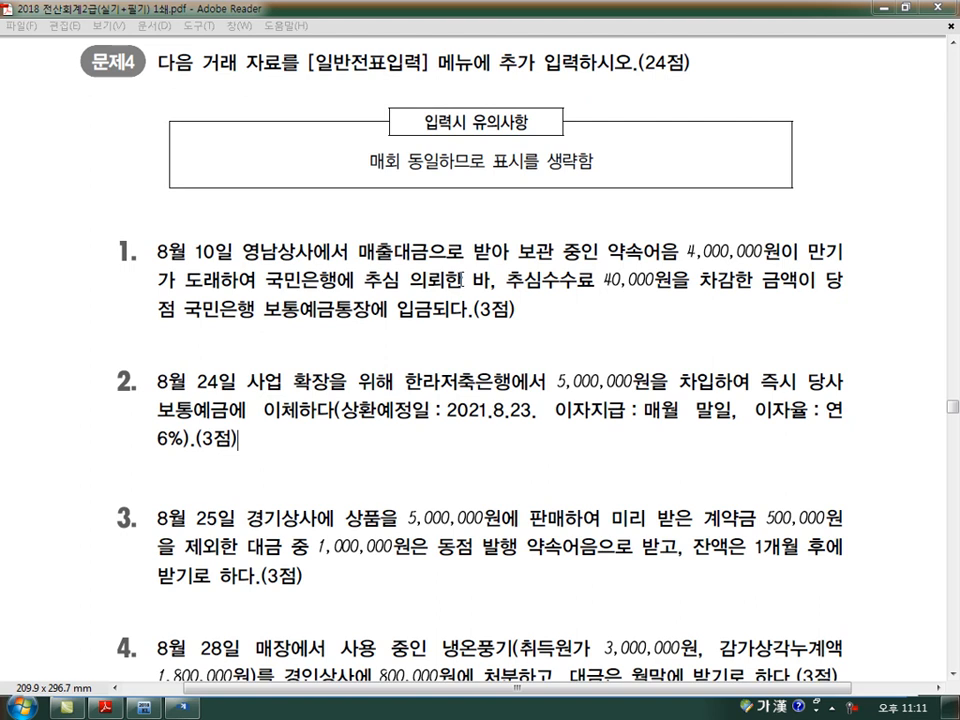
# Switch from the exam PDF to 일반전표입력 and start a new voucher line dated August 10
pyautogui.scroll(-4, 238, 440)
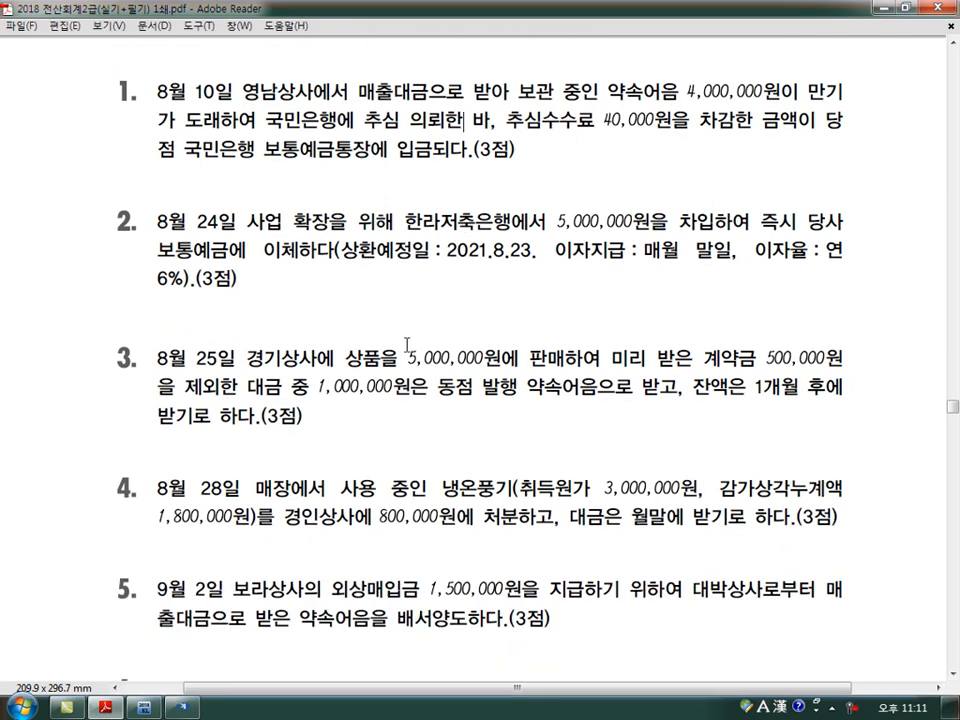
pyautogui.click(182, 707)
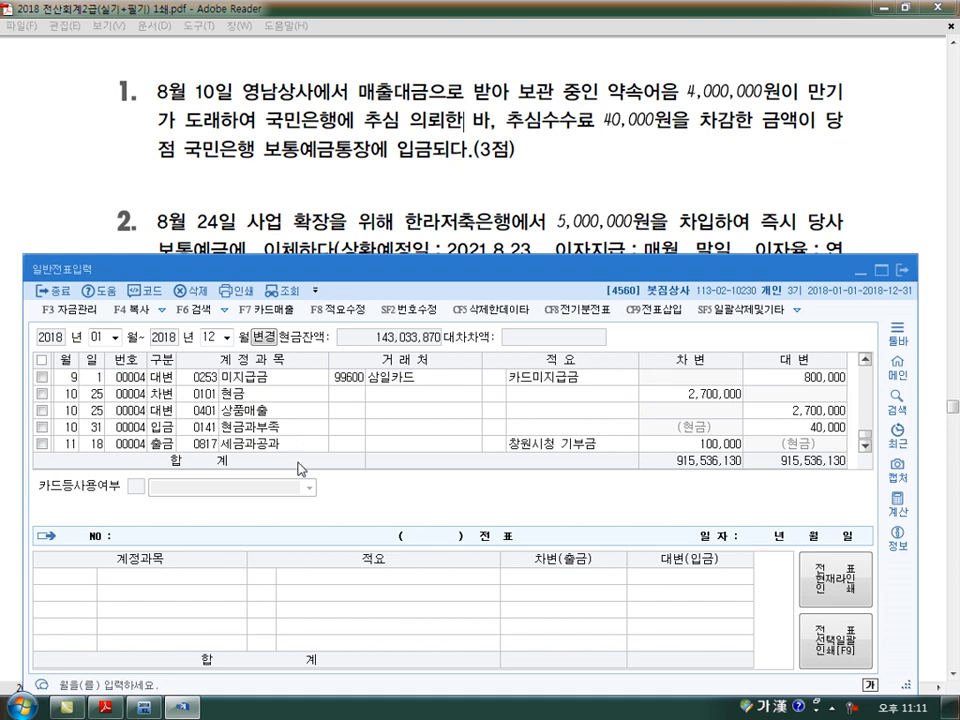
pyautogui.click(322, 447)
pyautogui.press('Down')
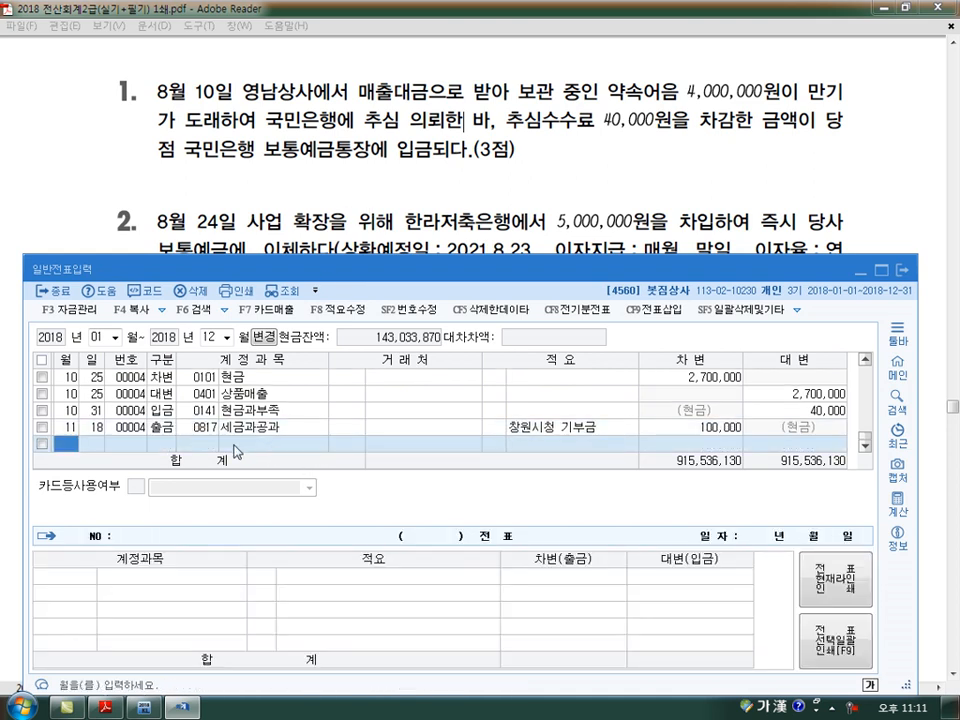
pyautogui.write('8')
pyautogui.press('Return')
pyautogui.write('10')
pyautogui.press('Return')
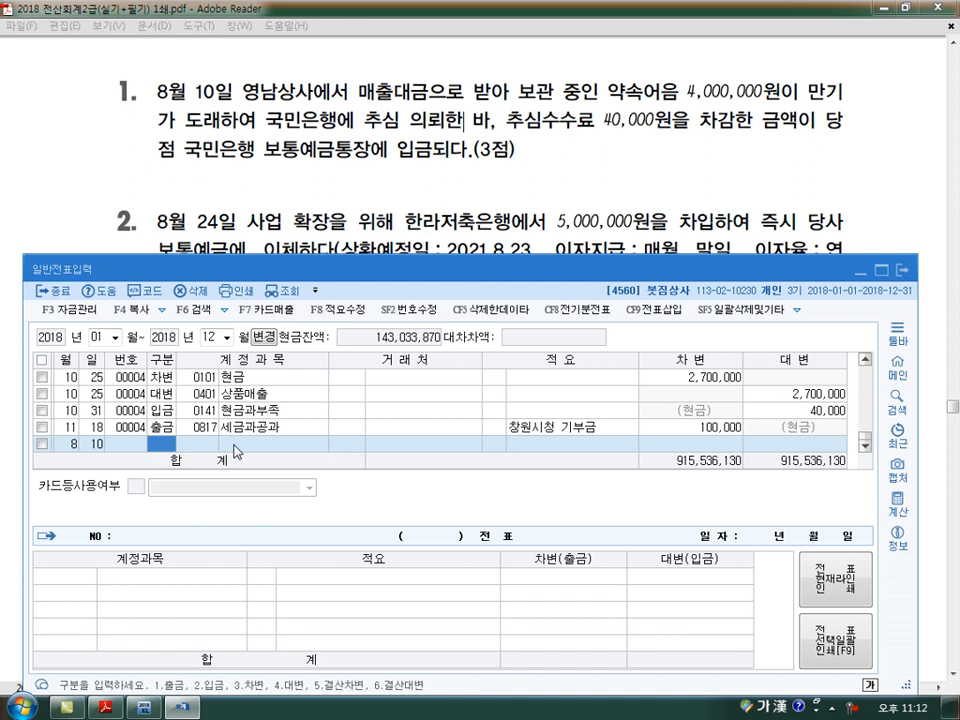
# Enter the August 10 credit line for 0110 받을어음 with customer 영남상사 and amount 4,000,000
pyautogui.write('4')
pyautogui.press('Return')
pyautogui.write('110')
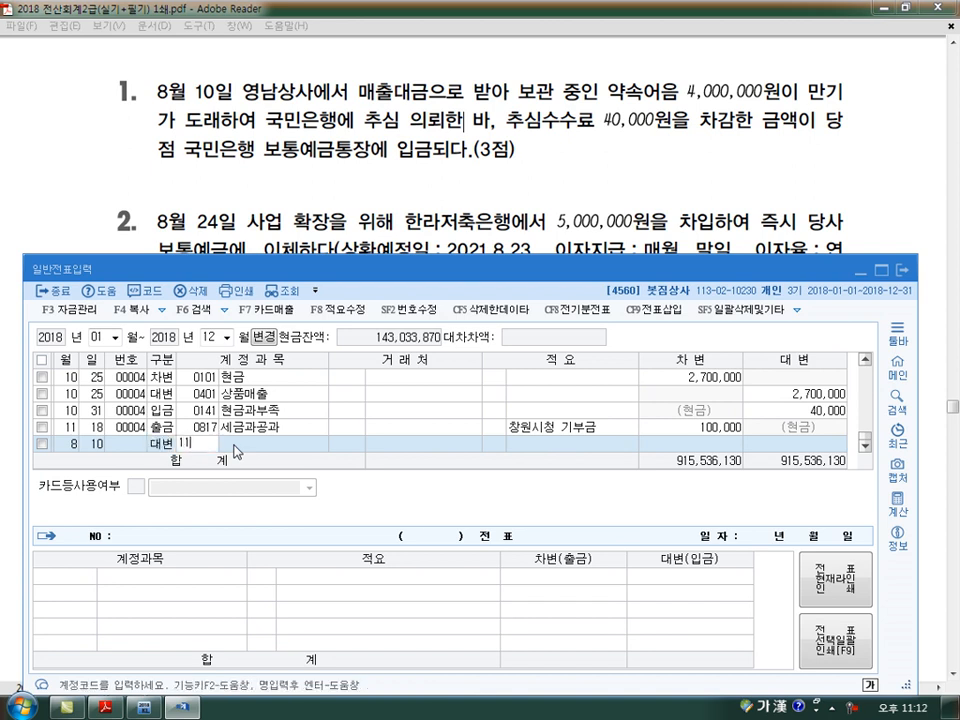
pyautogui.press('Return')
pyautogui.write('ㅕㅇㄴ')
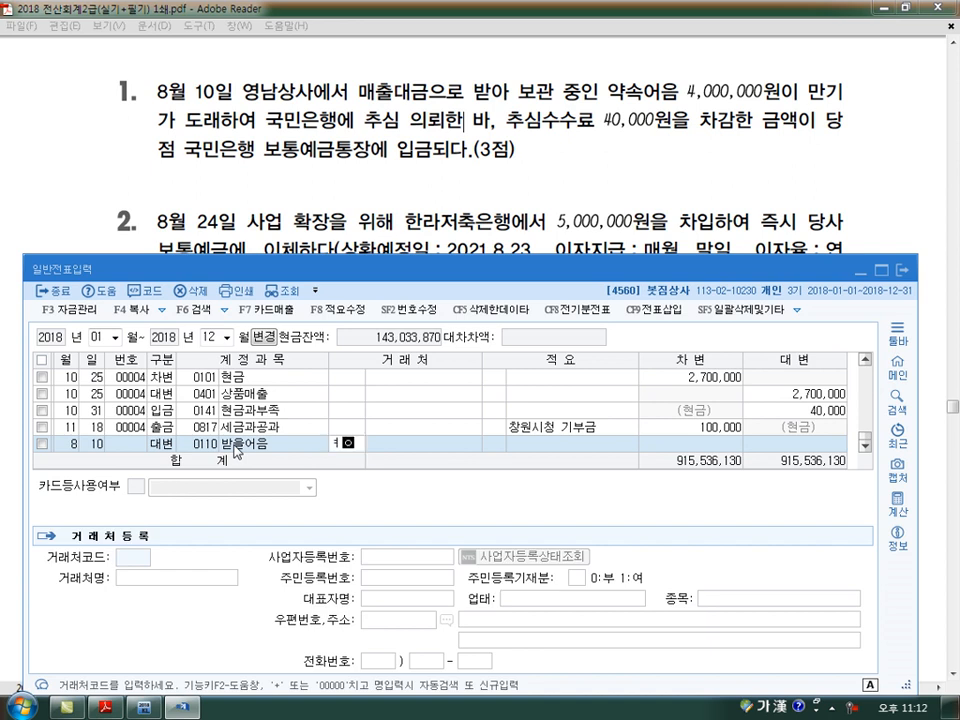
pyautogui.press('BackSpace')
pyautogui.press('BackSpace')
pyautogui.write('영남')
pyautogui.press('Return')
pyautogui.press('Return')
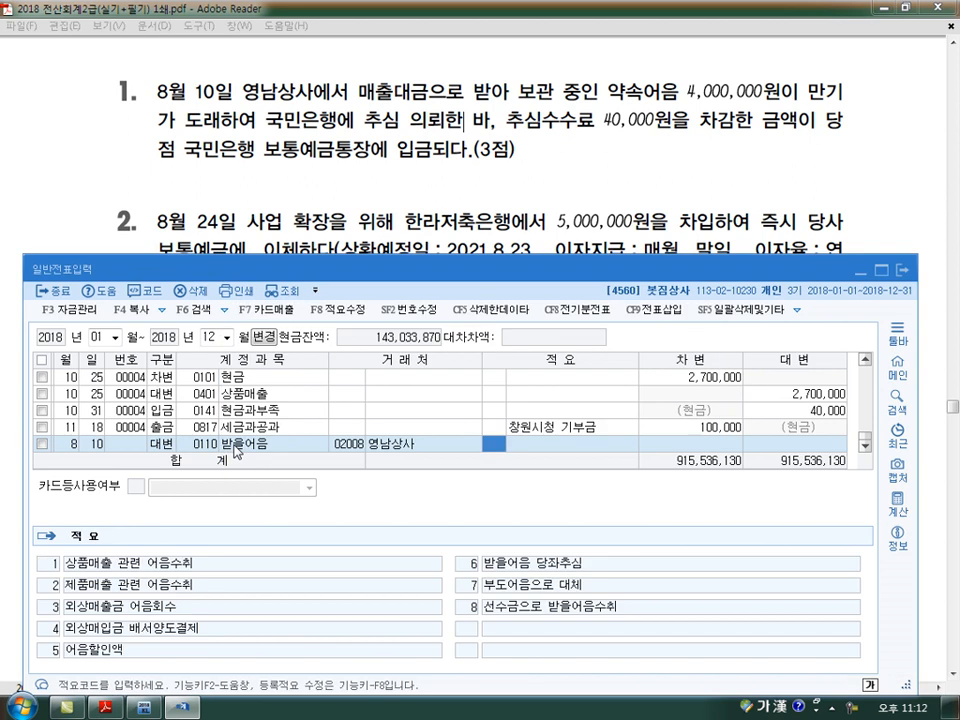
pyautogui.press('Return')
pyautogui.write('4000000')
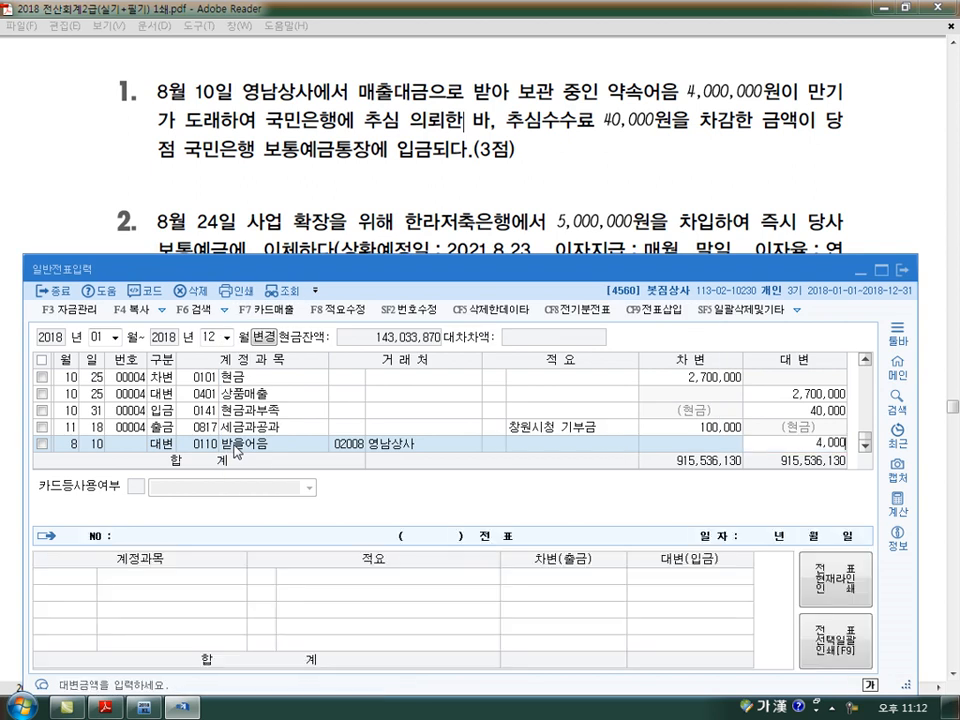
# Add an August 10 debit line for 0831 수수료비용 with the amount 40,000
pyautogui.press('Return')
pyautogui.press('Return')
pyautogui.write('3')
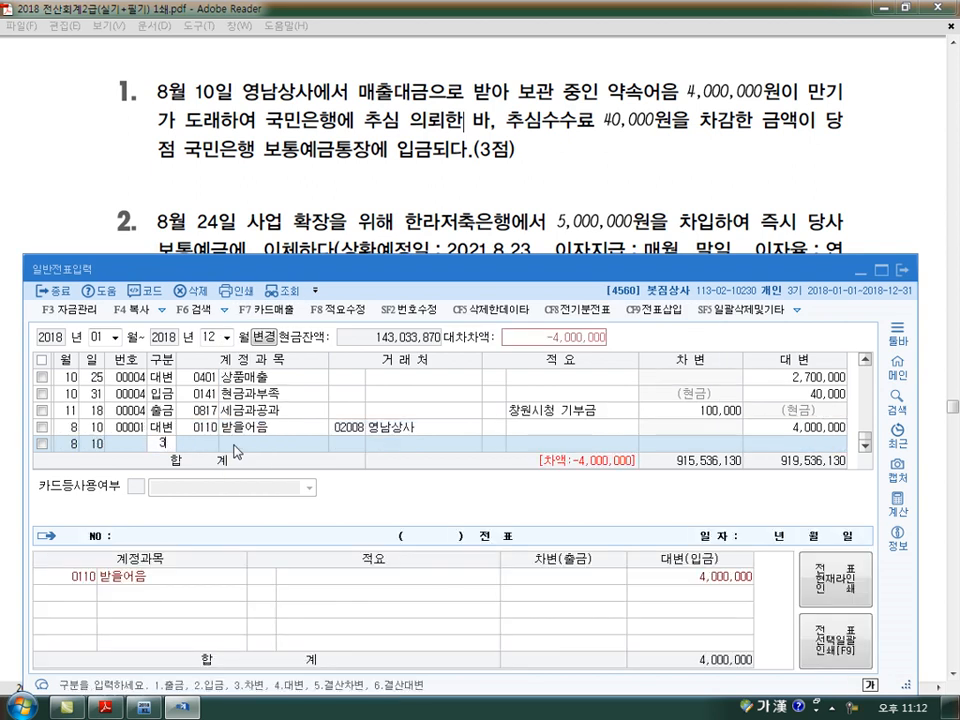
pyautogui.press('Return')
pyautogui.write('831')
pyautogui.press('Return')
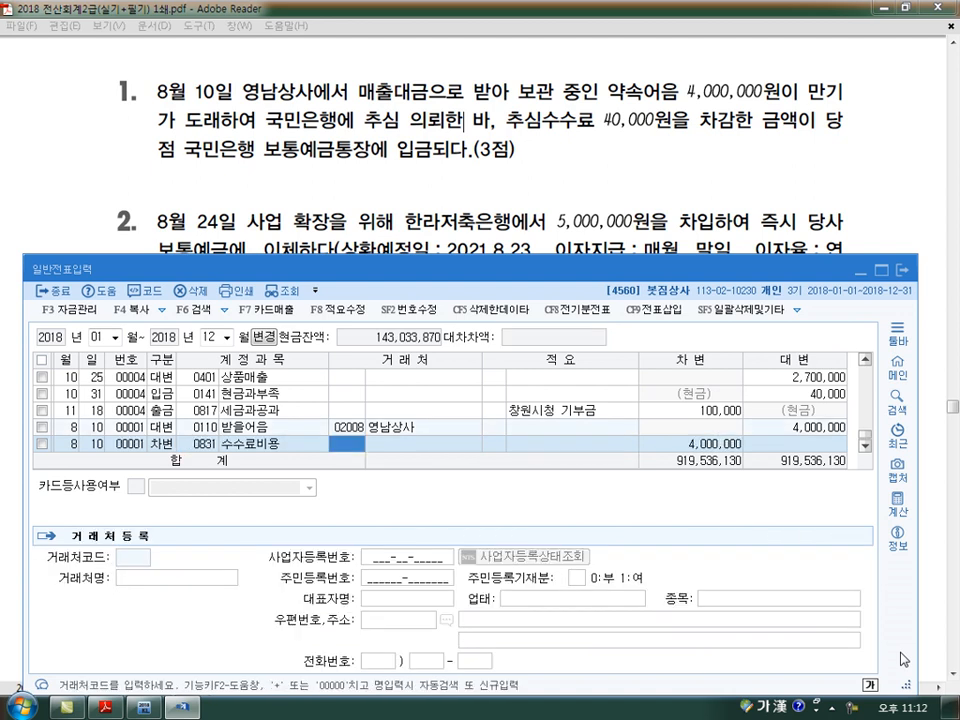
pyautogui.press('Return')
# Add an August 10 debit line for 0103 보통예금, accepting the remaining 3,960,000
pyautogui.press('Return')
pyautogui.write('40000')
pyautogui.press('Return')
pyautogui.write('3')
pyautogui.press('Return')
pyautogui.write('103')
pyautogui.press('Return')
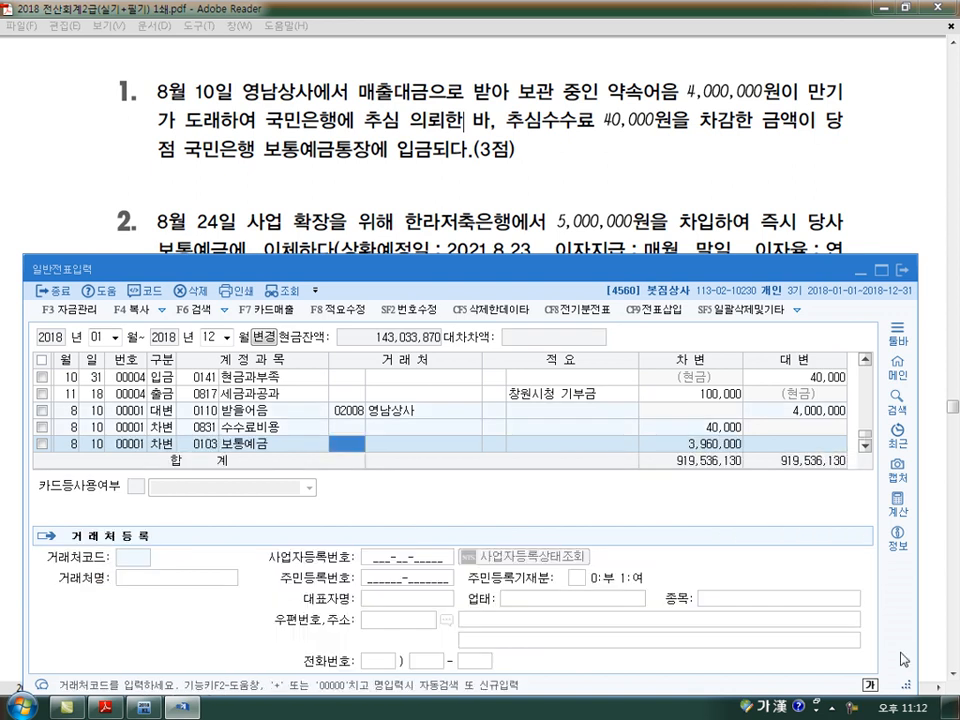
# Start a new voucher line dated August 24 for the second transaction in the exam PDF
pyautogui.press('Return')
pyautogui.press('Return')
pyautogui.press('Return')
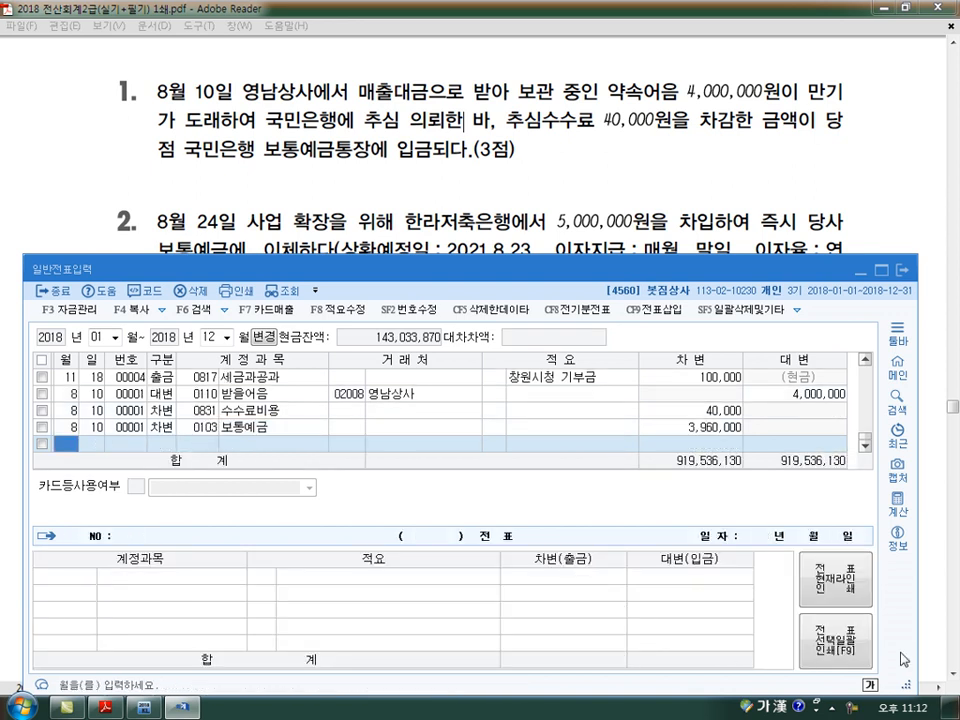
pyautogui.scroll(-3, 905, 660)
pyautogui.write('8')
pyautogui.press('Return')
pyautogui.write('24')
pyautogui.press('Return')
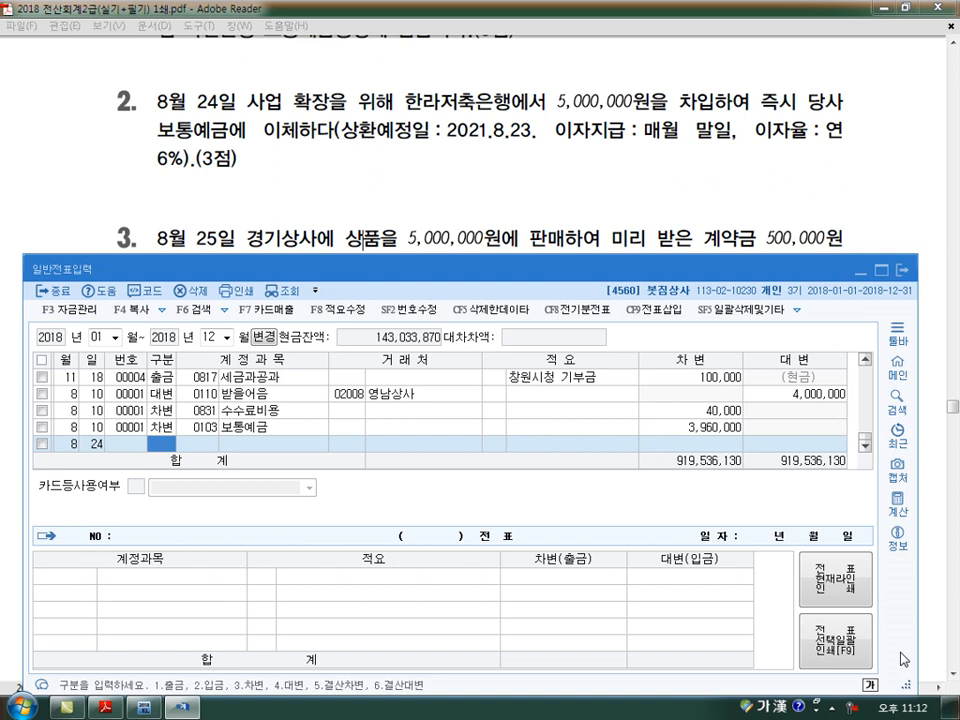
# Enter the August 24 credit line for 0293 장기차입금 with 한라저축은행 and amount 5,000,000
pyautogui.write('4')
pyautogui.write('장기차')
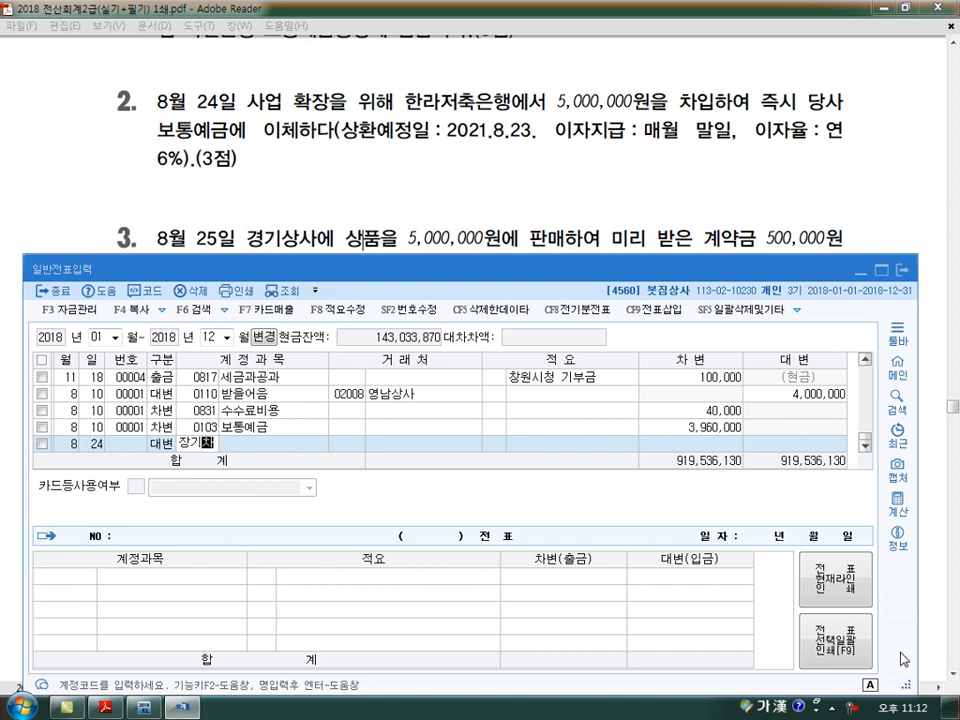
pyautogui.press('Return')
pyautogui.press('Return')
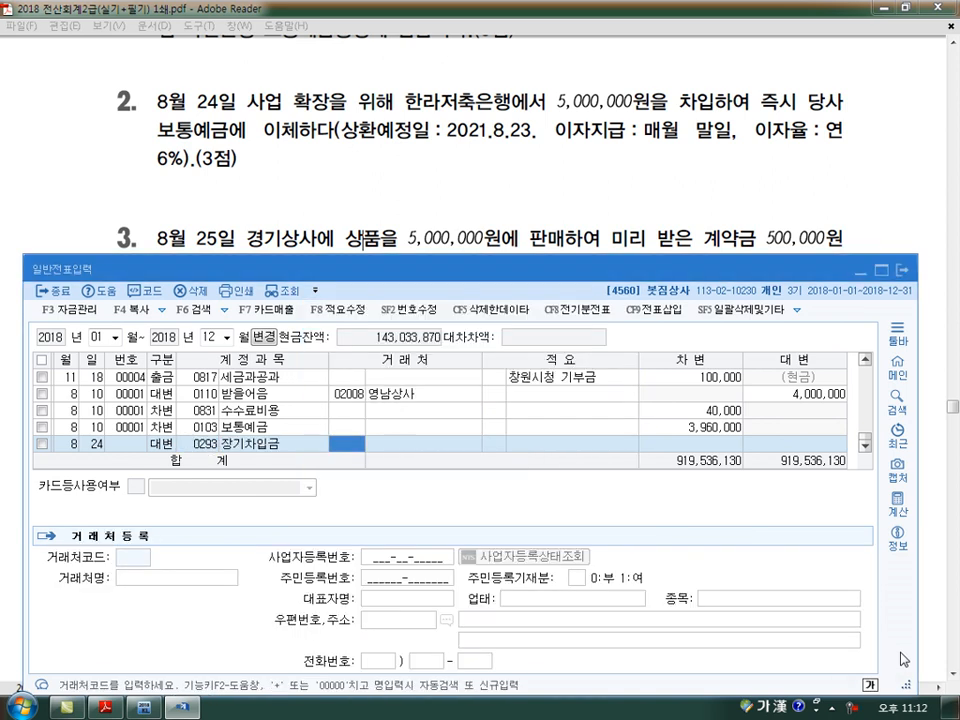
pyautogui.write('한라')
pyautogui.press('Return')
# Add an August 24 debit line for 0103 보통예금 with the balancing 5,000,000
pyautogui.press('Return')
pyautogui.press('Return')
pyautogui.press('Return')
pyautogui.write('5000000')
pyautogui.press('Return')
pyautogui.press('Return')
pyautogui.press('Return')
pyautogui.write('3103')
pyautogui.press('Return')
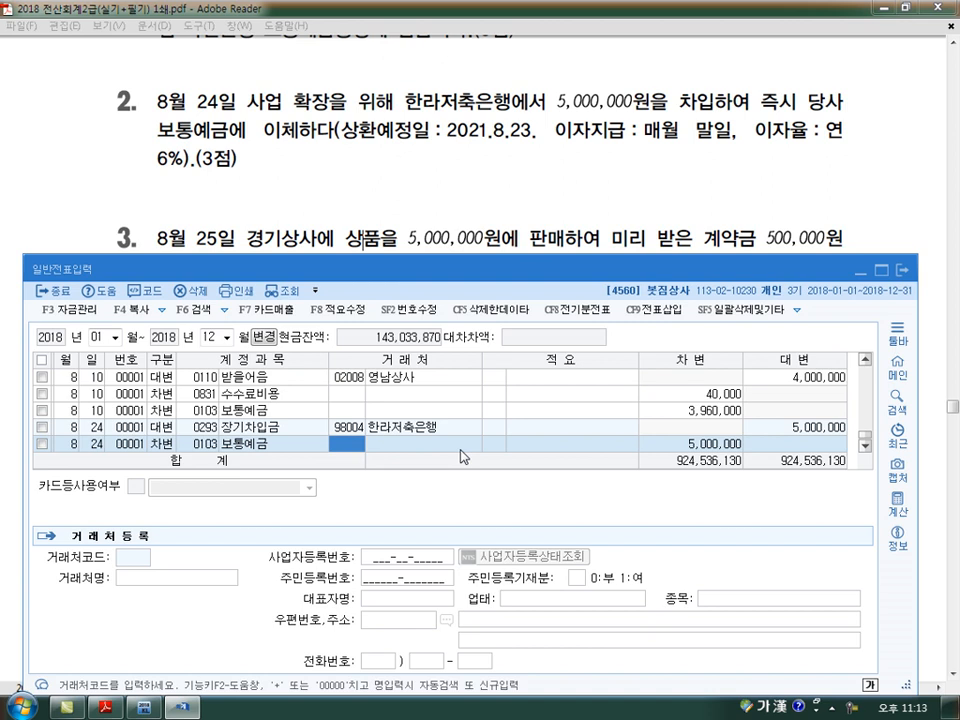
pyautogui.press('Down')
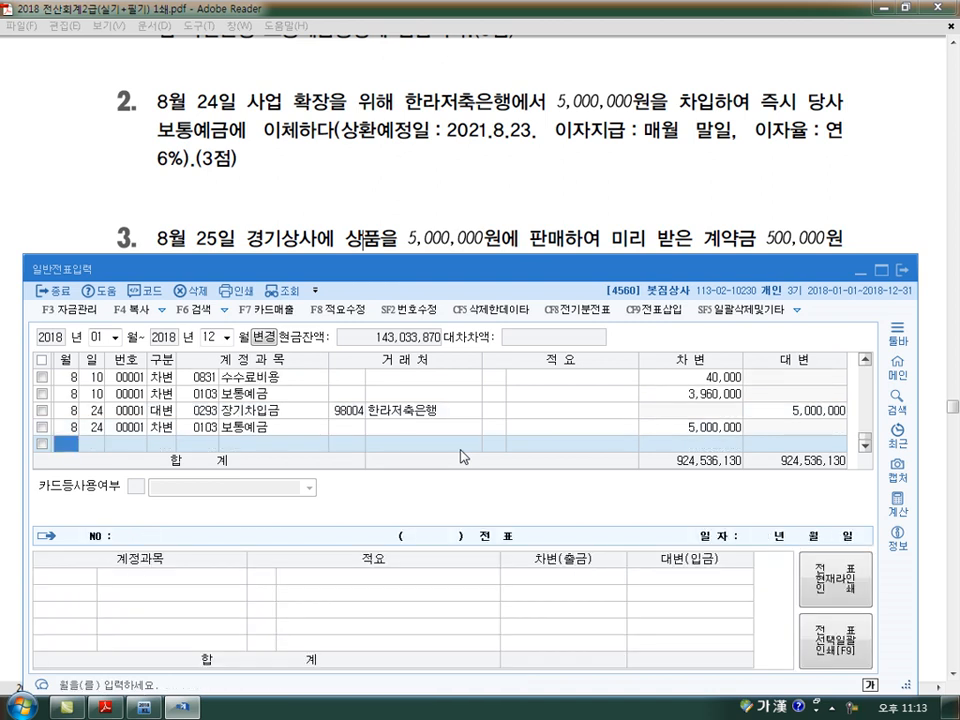
# Enter the August 25 credit line for 0401 상품매출 with amount 5,000,000 for the third exam transaction
pyautogui.scroll(-3, 461, 456)
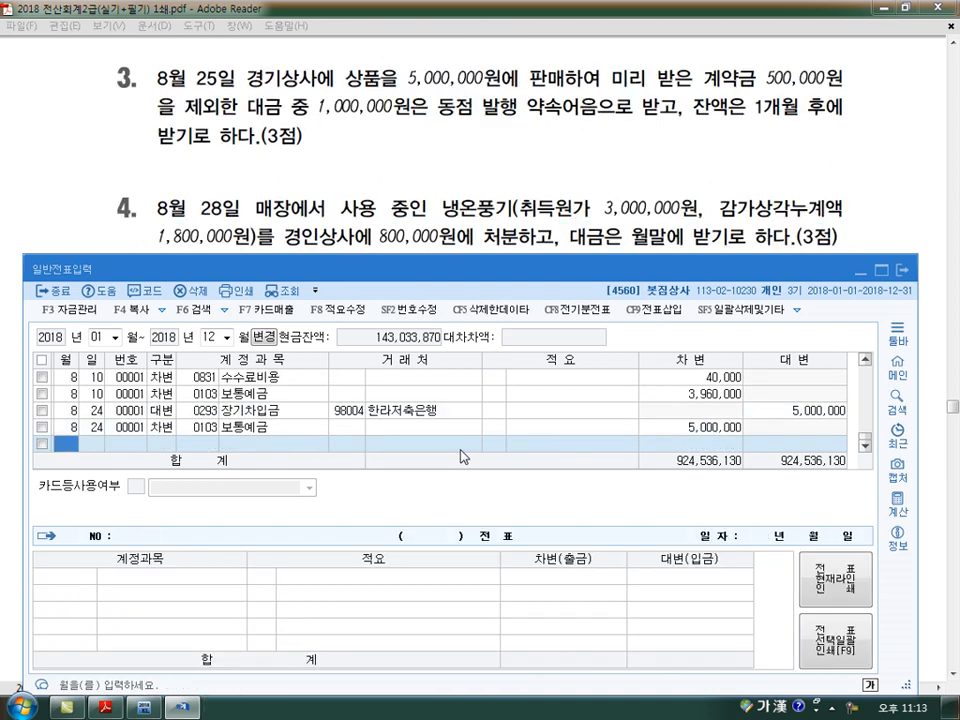
pyautogui.write('8')
pyautogui.press('Return')
pyautogui.write('25')
pyautogui.press('Return')
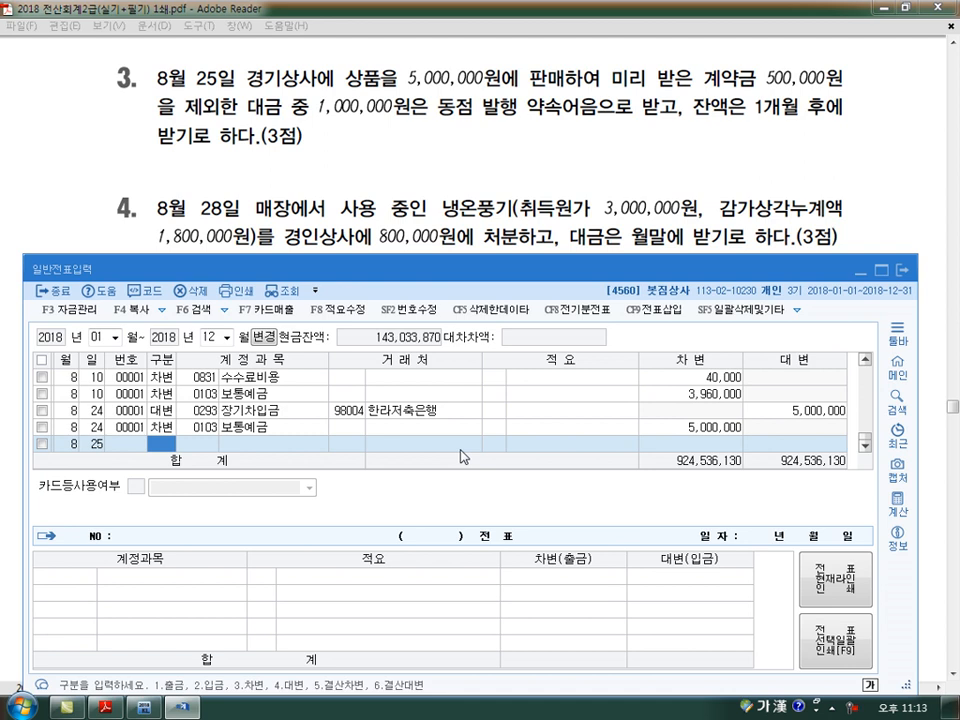
pyautogui.write('4')
pyautogui.press('Return')
pyautogui.write('401')
pyautogui.press('Return')
pyautogui.press('Return')
pyautogui.press('Return')
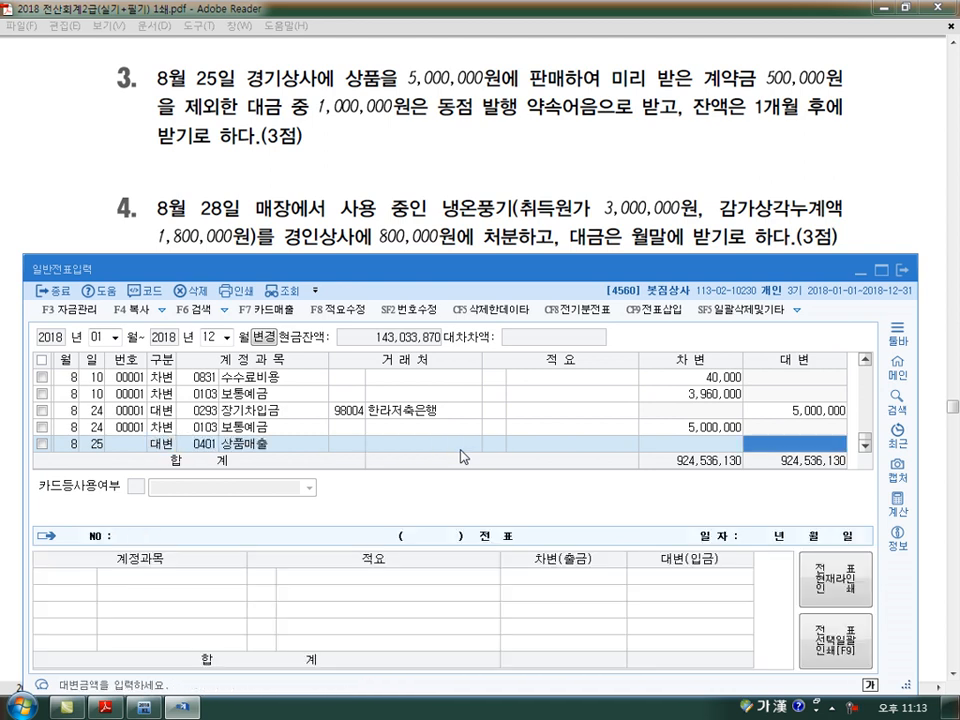
pyautogui.write('5000000')
# Add an August 25 debit line for 0259 선수금 with 경기상사 and amount 500,000
pyautogui.press('Return')
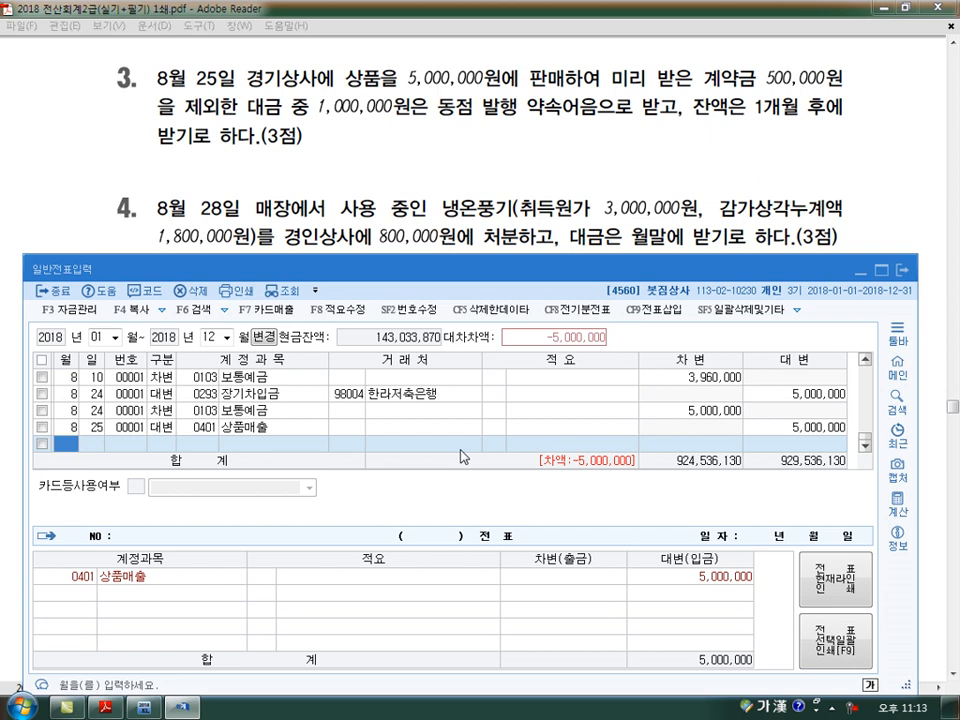
pyautogui.press('Return')
pyautogui.press('Return')
pyautogui.write('3')
pyautogui.press('Return')
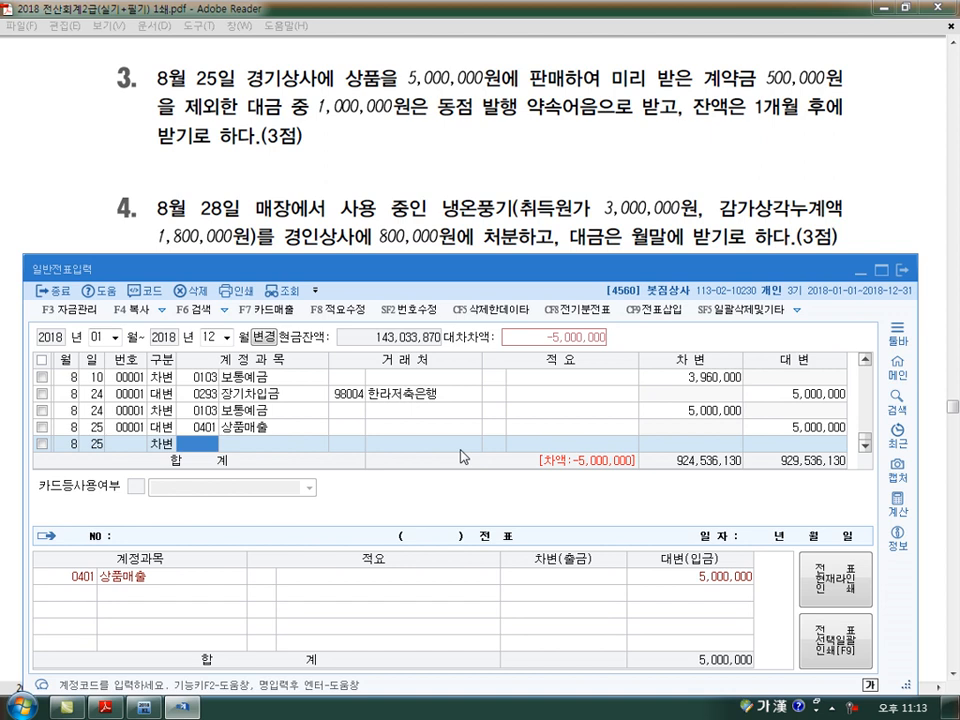
pyautogui.write('259')
pyautogui.press('Return')
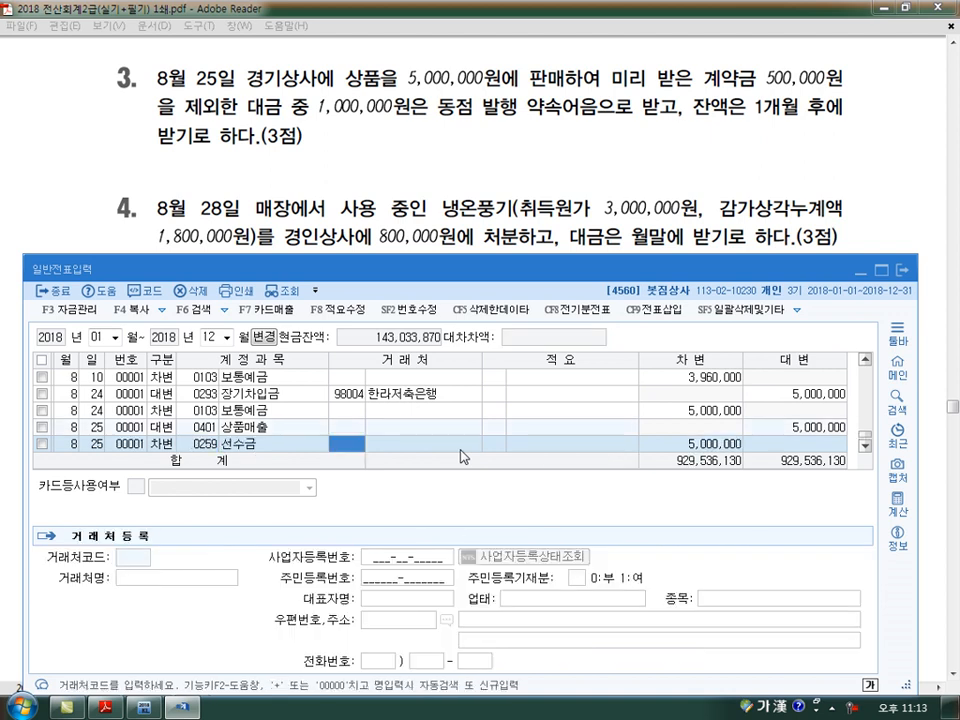
pyautogui.write('경기')
pyautogui.press('Return')
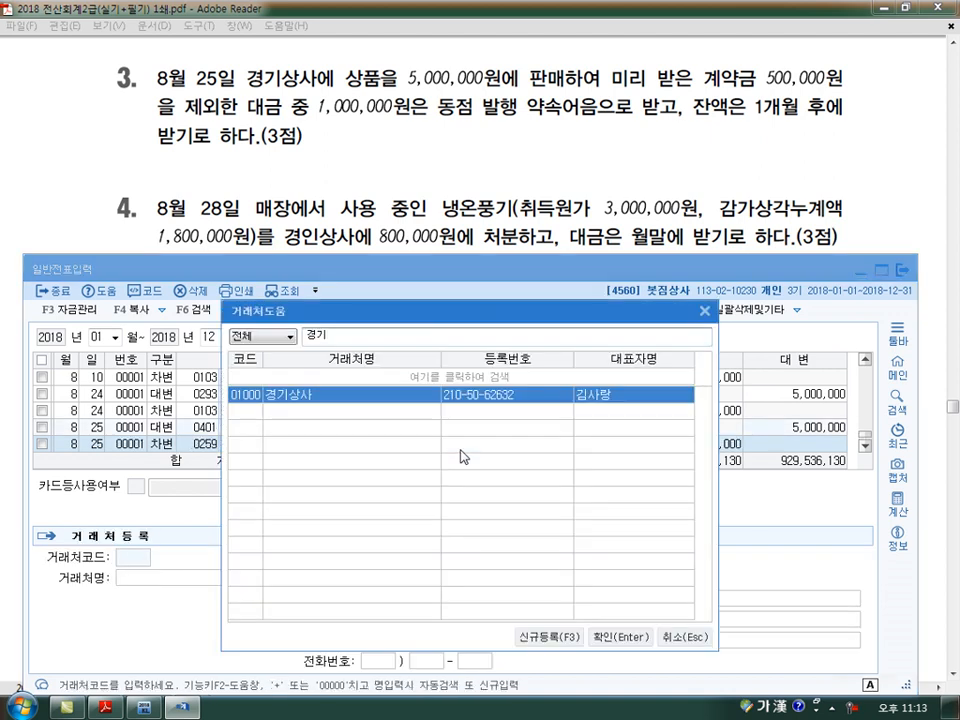
pyautogui.press('Return')
pyautogui.press('Return')
pyautogui.write('500000')
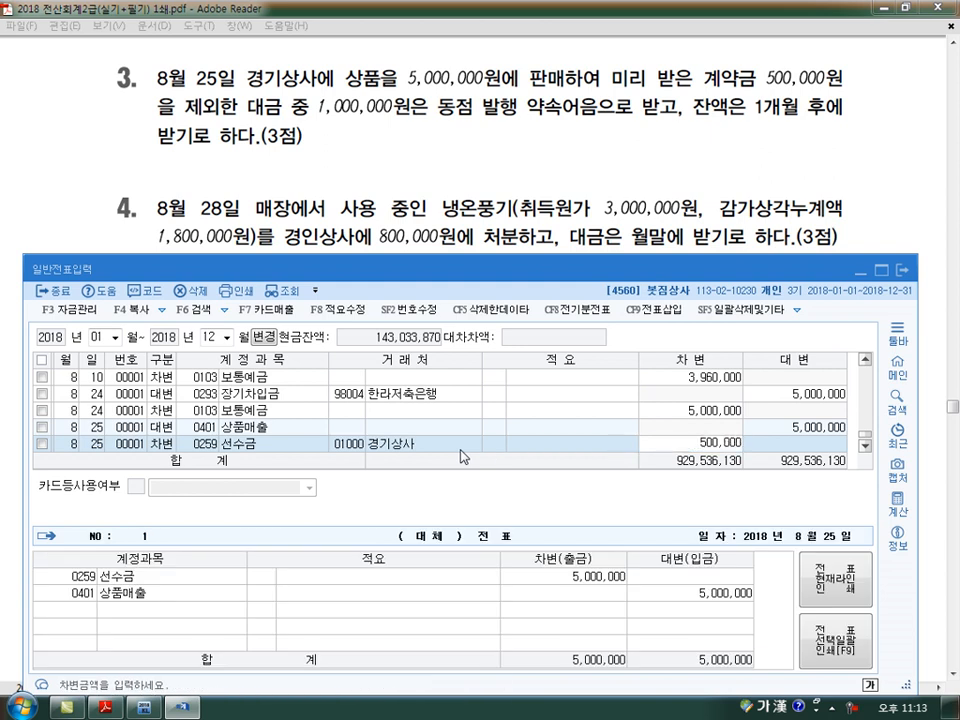
pyautogui.press('Return')
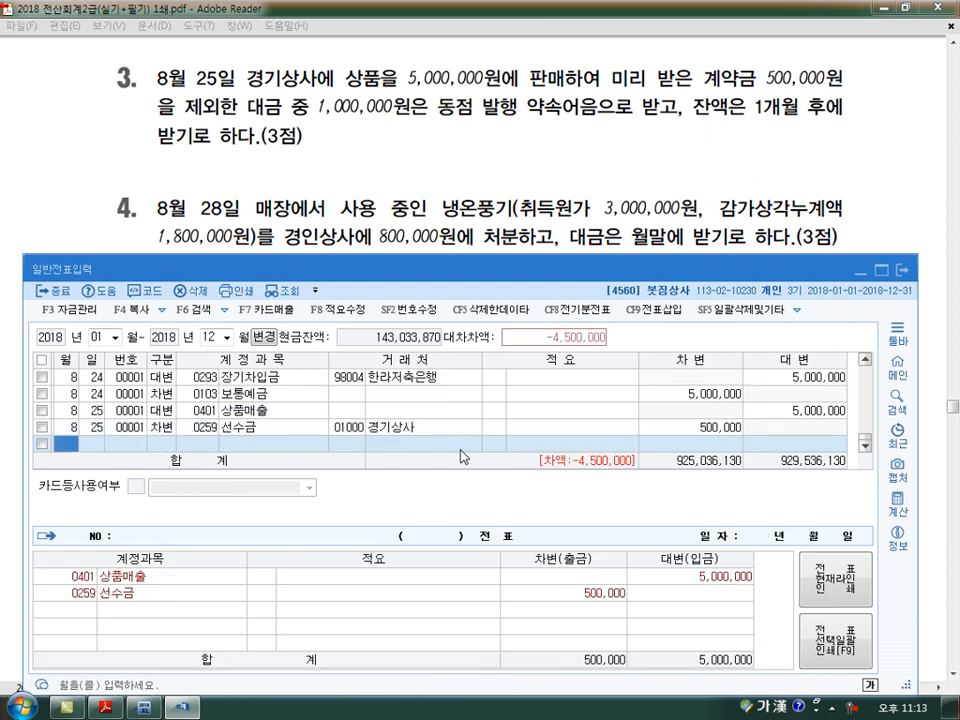
# Add an August 25 debit line for 0110 받을어음 with the same customer 경기상사 and amount 1,000,000
pyautogui.press('Return')
pyautogui.press('Return')
pyautogui.write('3')
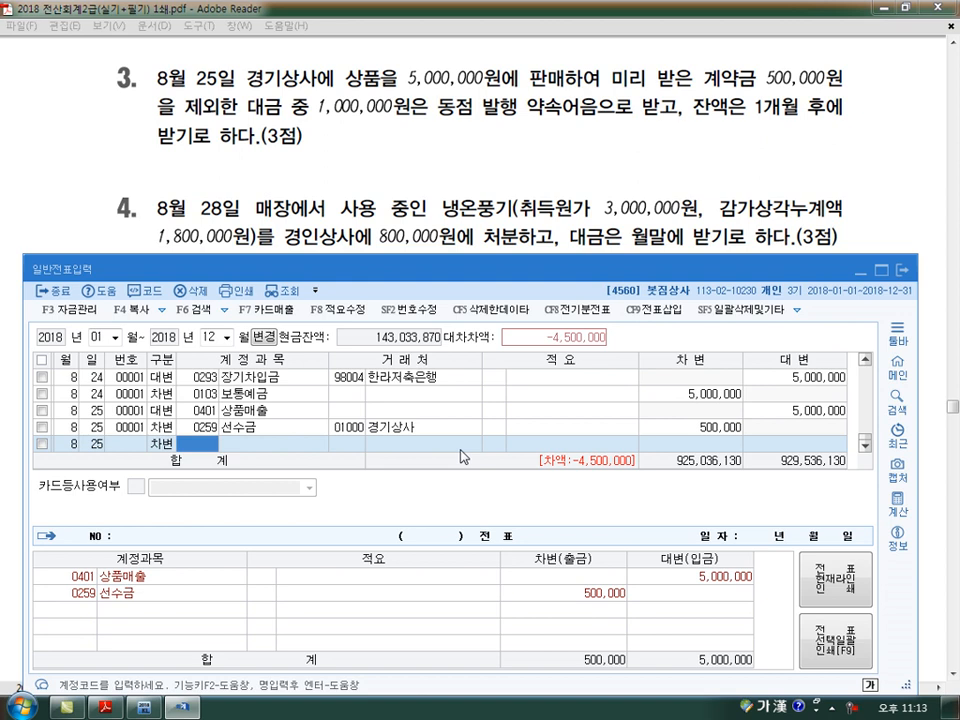
pyautogui.write('110')
pyautogui.press('Return')
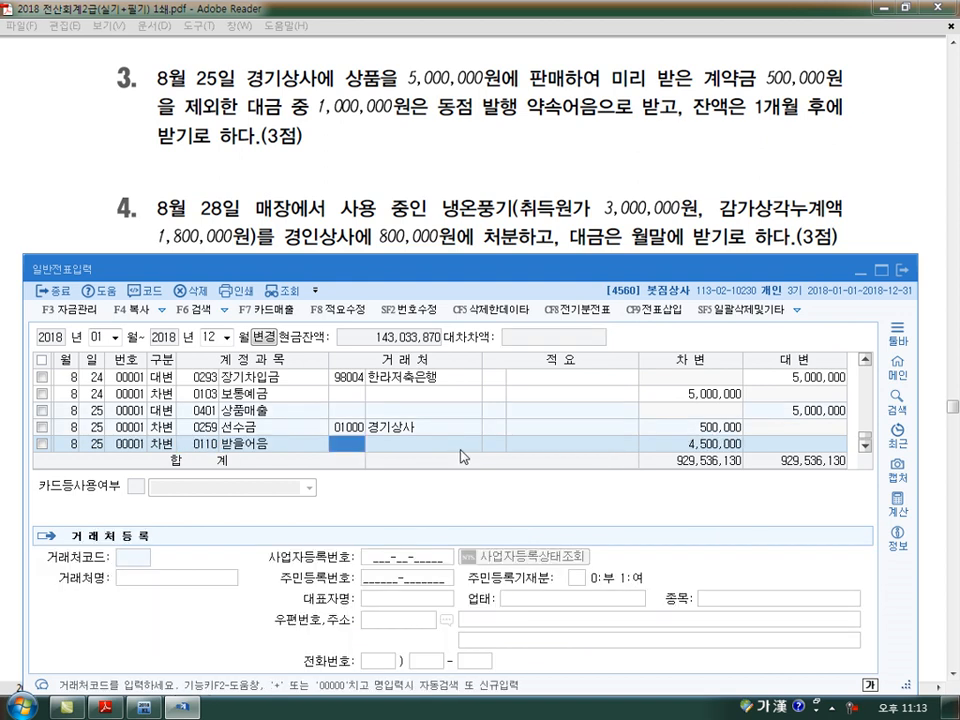
pyautogui.write('+')
pyautogui.press('Return')
pyautogui.press('Return')
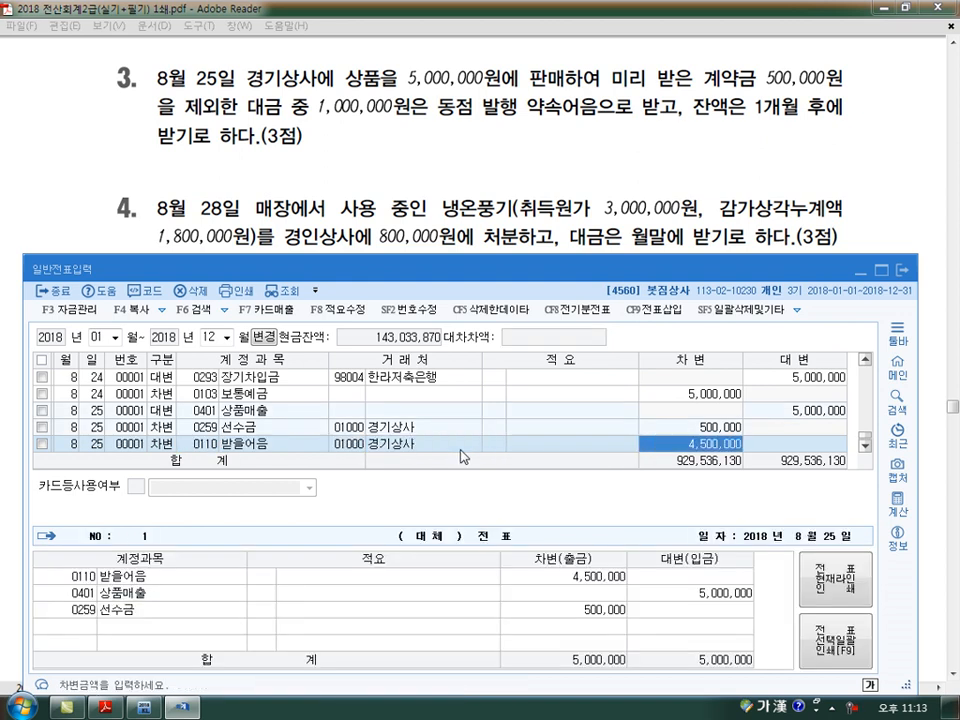
pyautogui.write('1000000')
# Add an August 25 debit line for 0108 외상매출금 with 경기상사, accepting the balancing 3,500,000
pyautogui.press('Return')
pyautogui.write('25')
pyautogui.press('Return')
pyautogui.write('3')
pyautogui.press('Return')
pyautogui.write('108')
pyautogui.press('Return')
pyautogui.write('+')
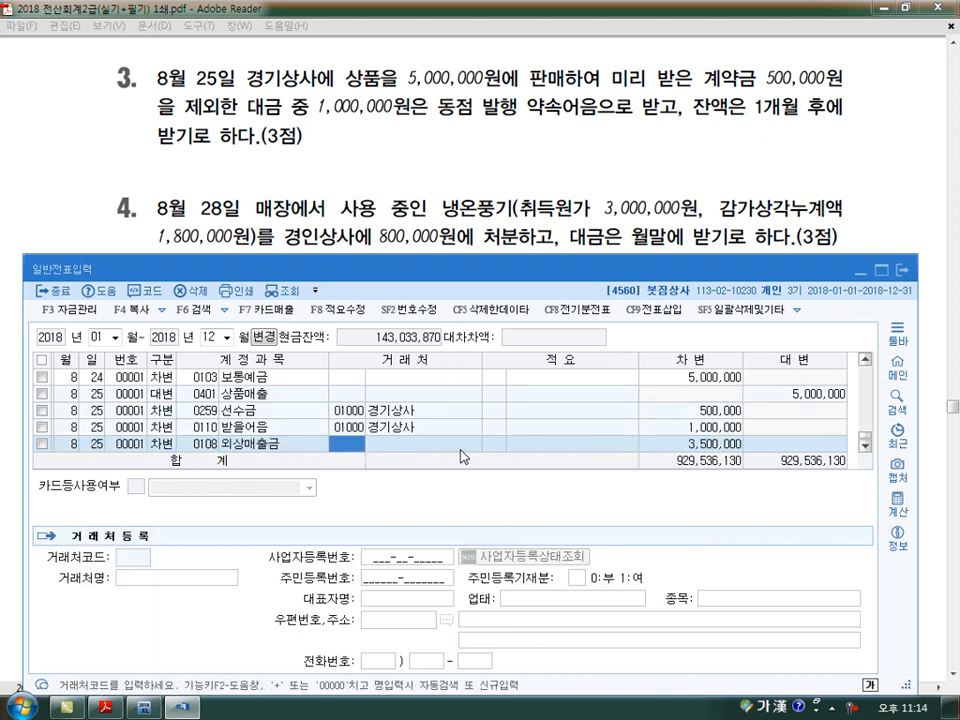
pyautogui.press('Return')
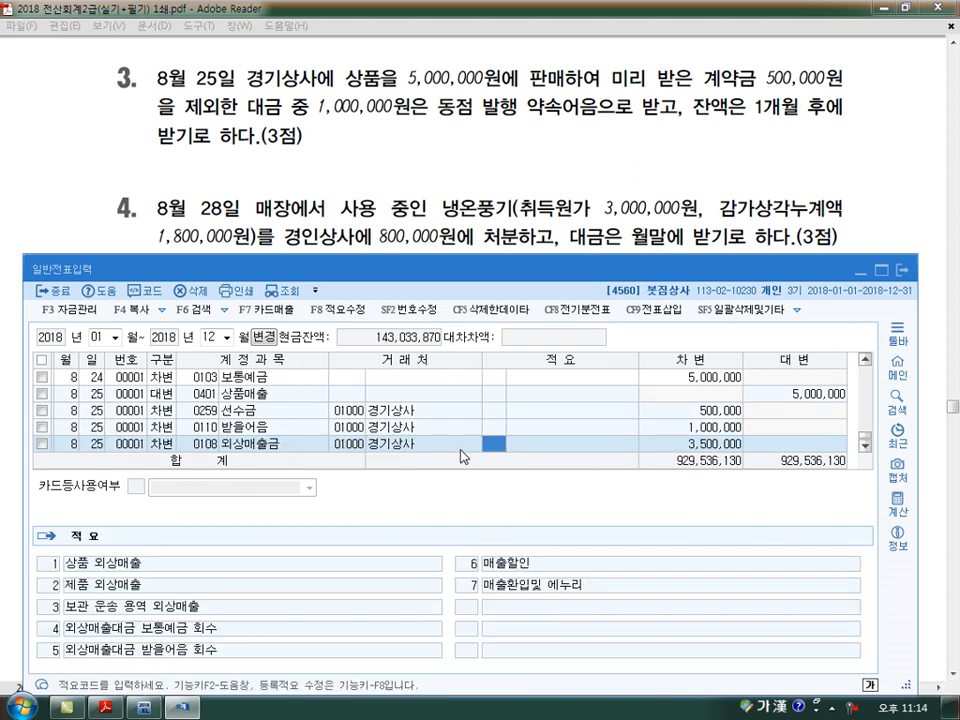
# Enter the August 28 credit line for 0212 비품 with amount 3,000,000 for the fourth exam transaction
pyautogui.press('Return')
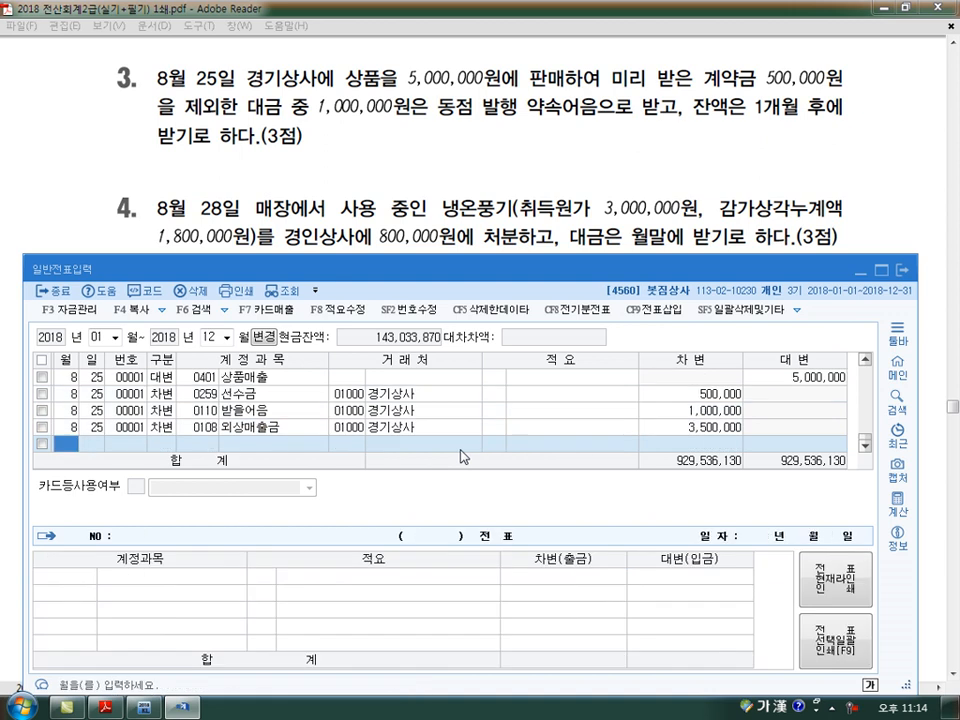
pyautogui.write('8')
pyautogui.press('Return')
pyautogui.write('28')
pyautogui.press('Return')
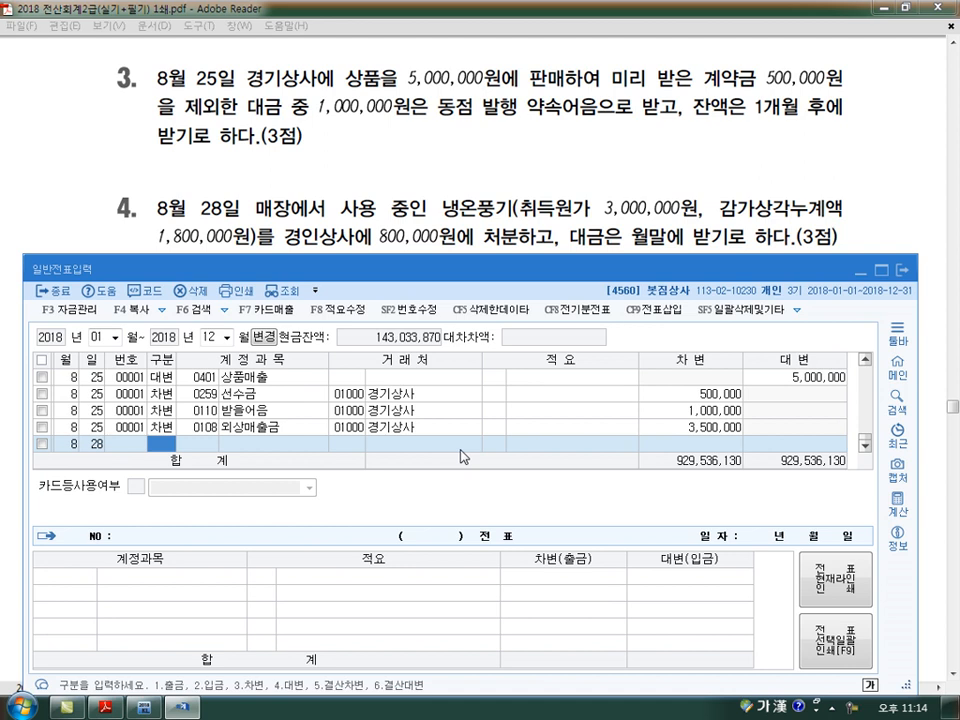
pyautogui.write('4')
pyautogui.press('Return')
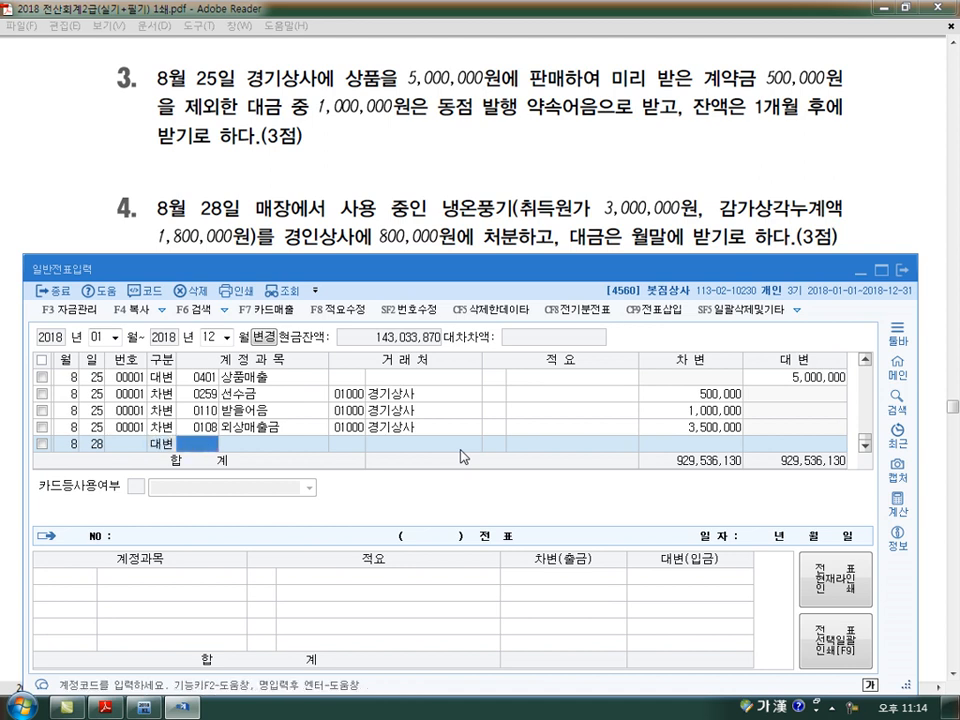
pyautogui.write('212')
pyautogui.press('Return')
pyautogui.press('Return')
pyautogui.press('Return')
pyautogui.write('3,000,000')
pyautogui.press('Return')
pyautogui.press('Return')
# Add an August 28 debit line for 0213 감가상각누계액 with amount 1,800,000
pyautogui.write('3')
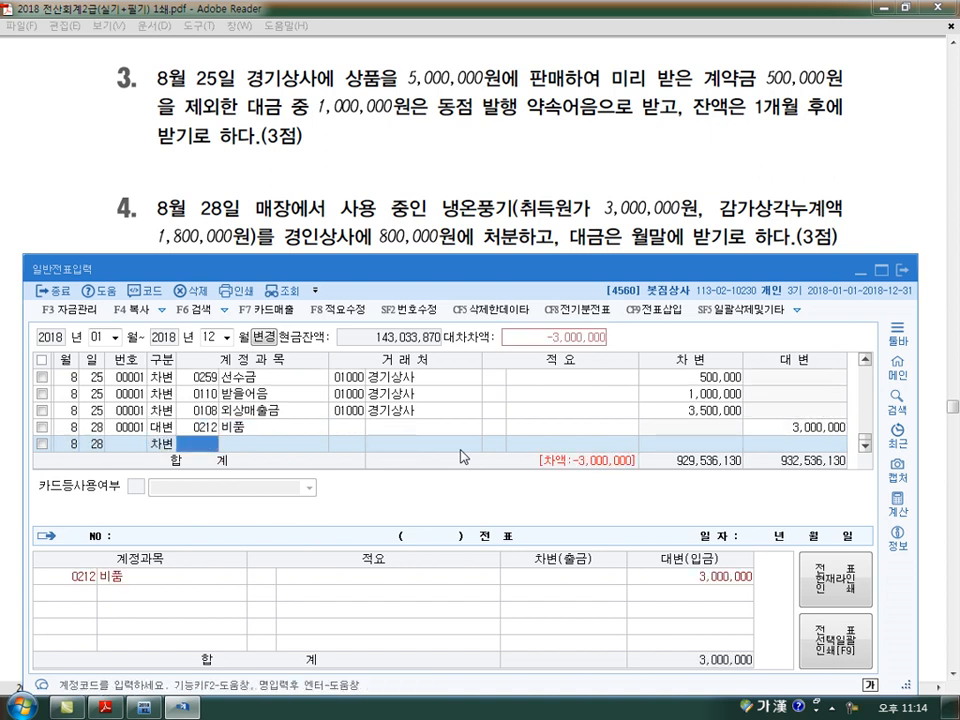
pyautogui.write('213')
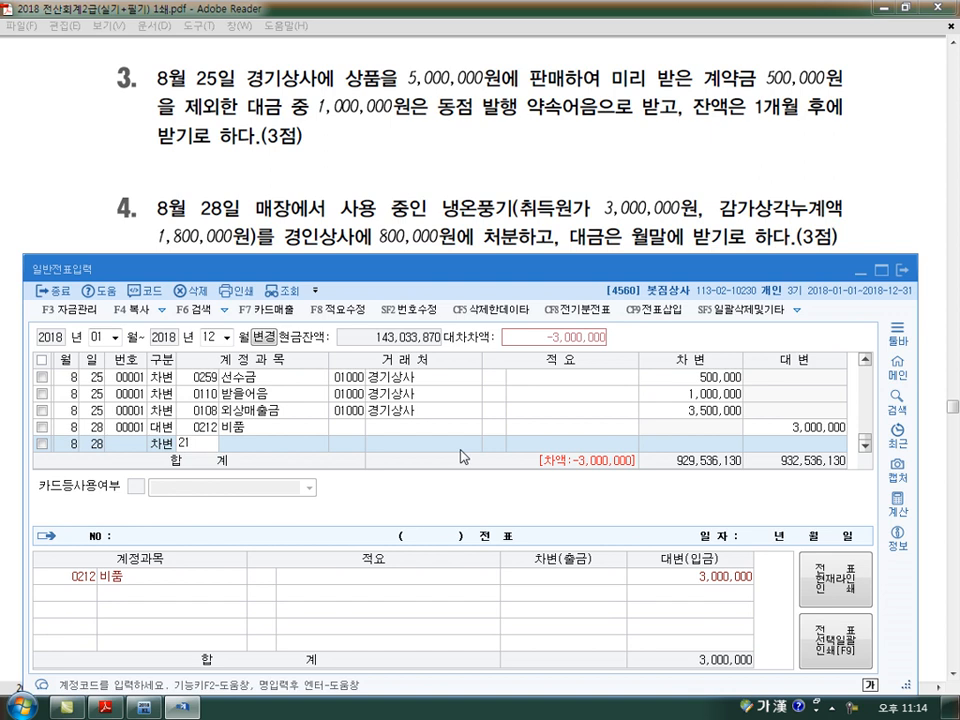
pyautogui.press('Return')
pyautogui.press('Return')
pyautogui.press('Return')
pyautogui.press('Return')
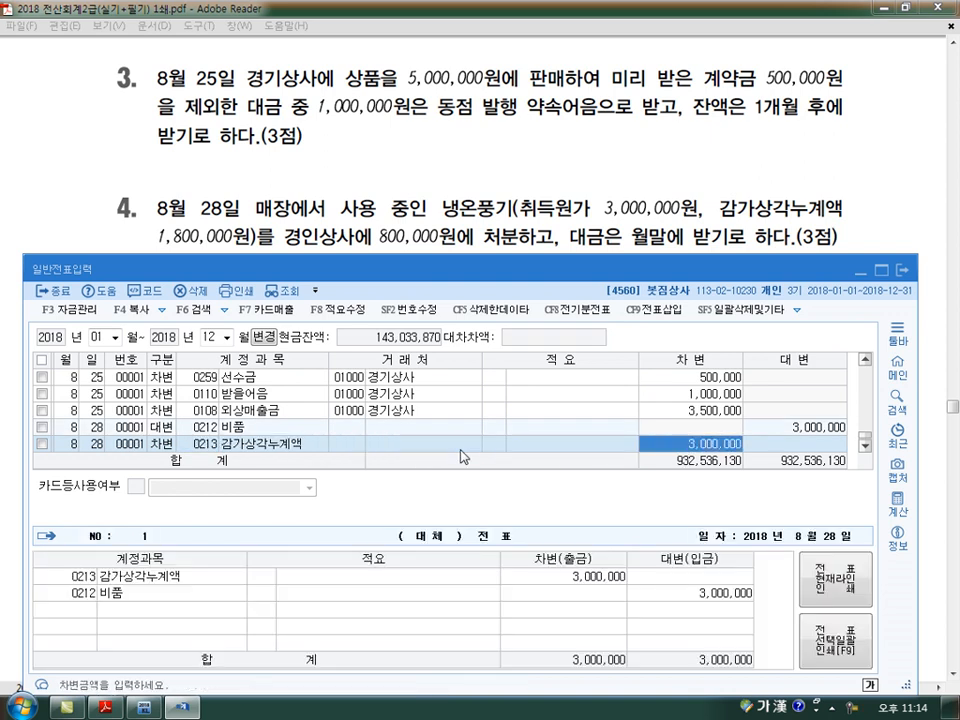
pyautogui.write('1800000')
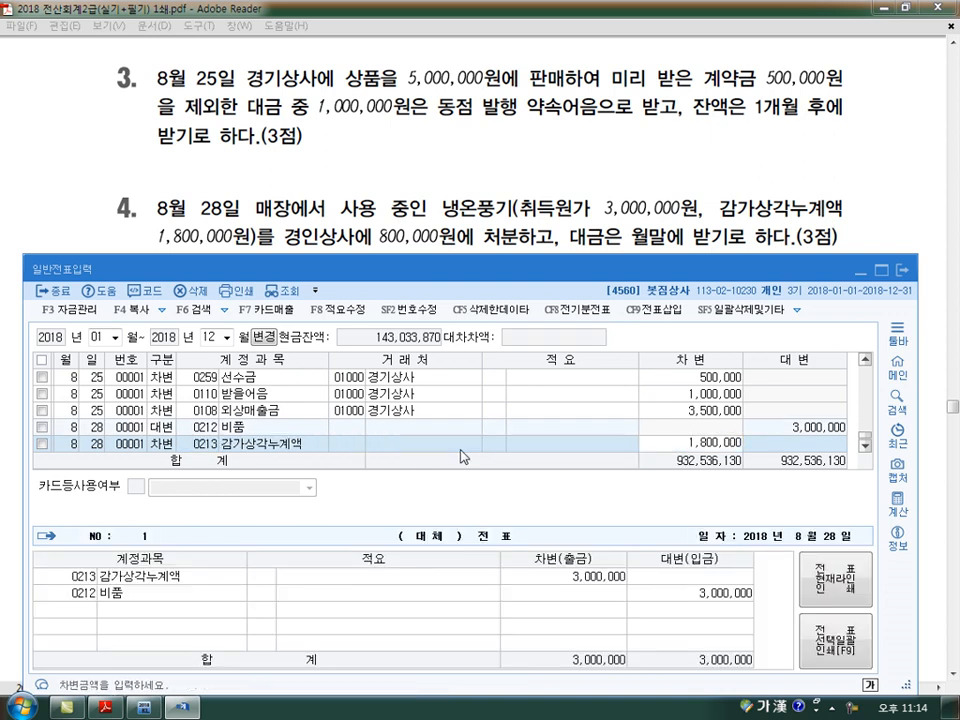
pyautogui.press('Return')
# Add an August 28 debit line for 0120 미수금 with 경인상사 and amount 800,000
pyautogui.write('28')
pyautogui.press('Return')
pyautogui.write('3')
pyautogui.press('Return')
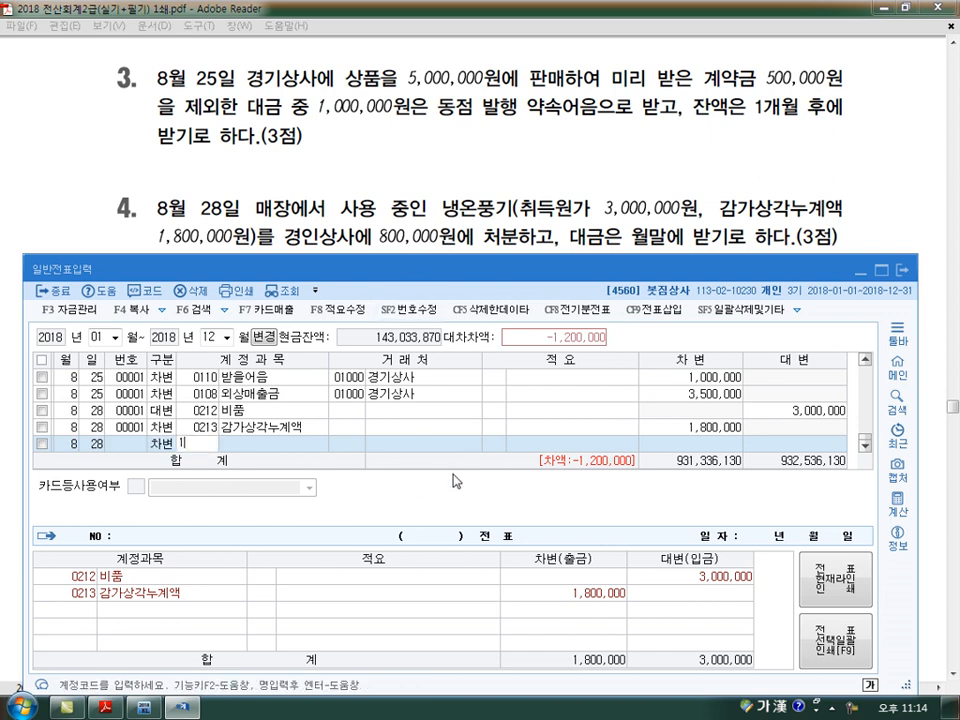
pyautogui.write('120')
pyautogui.press('Return')
pyautogui.write('경인')
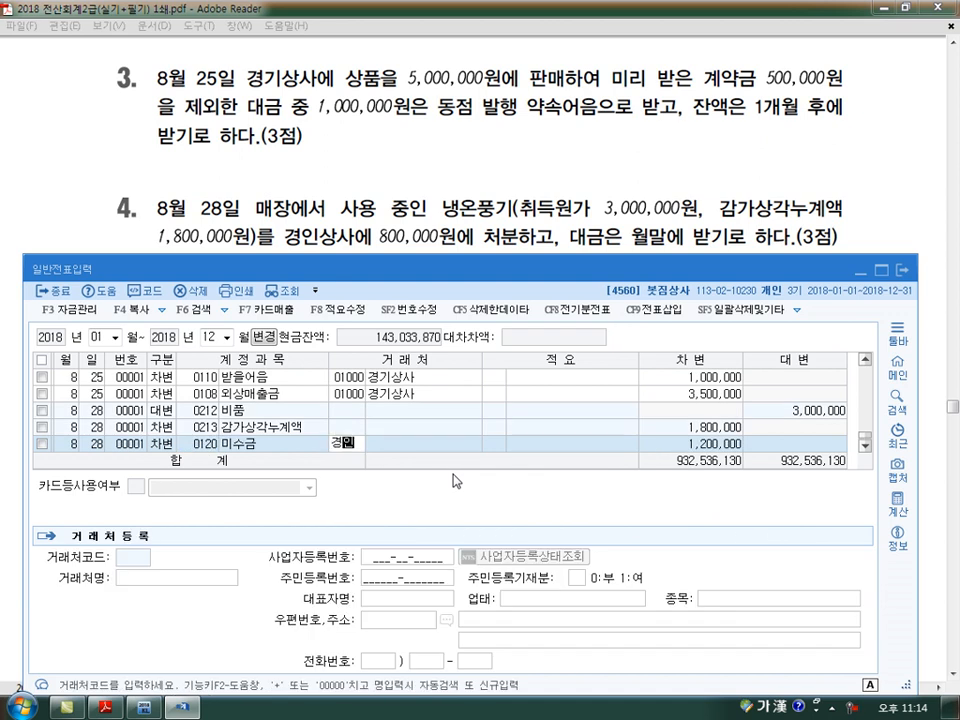
pyautogui.press('Return')
pyautogui.press('Return')
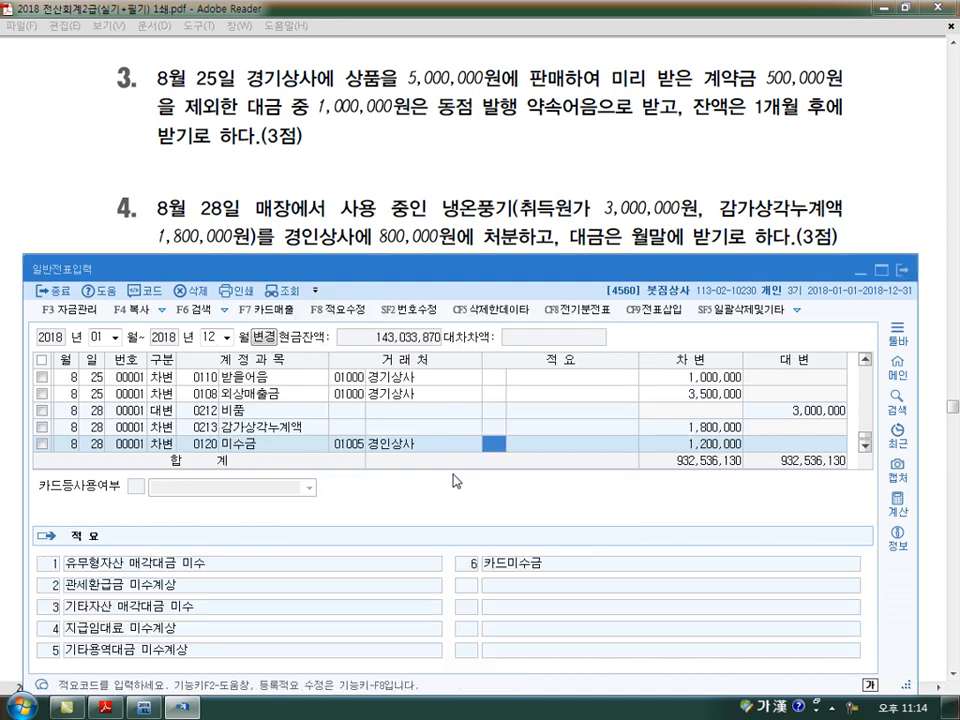
pyautogui.press('Return')
pyautogui.write('800,000')
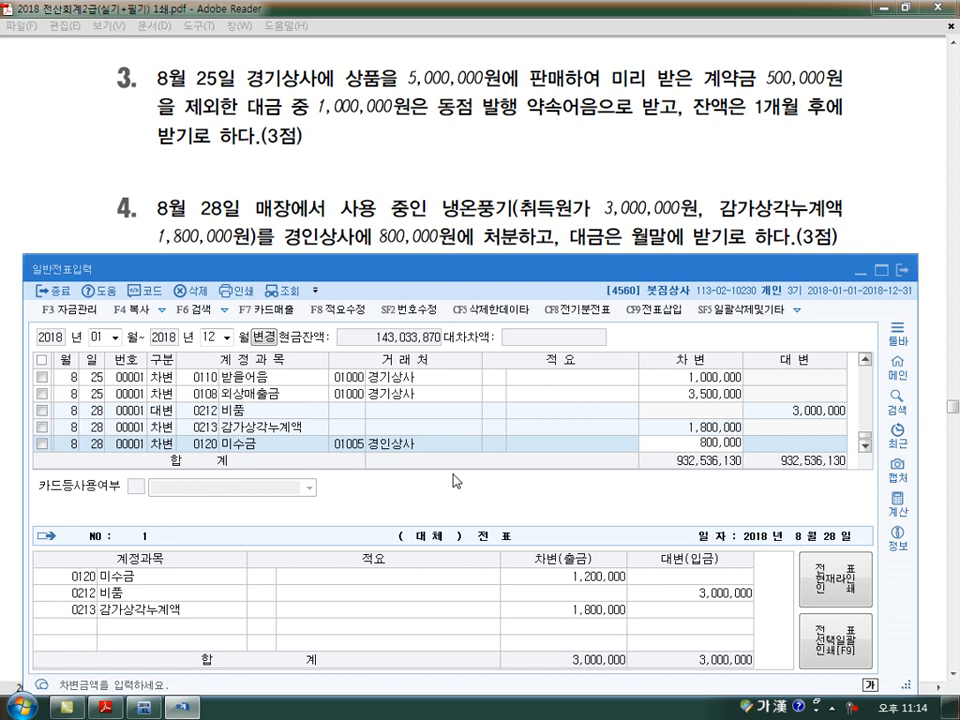
pyautogui.press('Return')
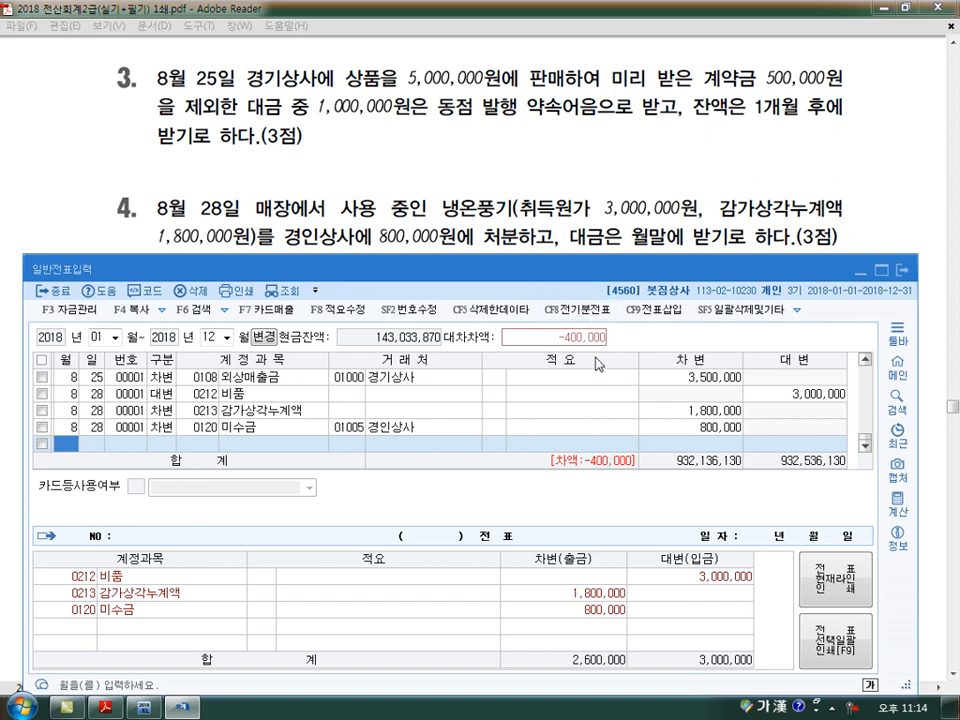
# Add an August 28 debit line for 0970 유형자산처분손실, accepting the balancing 400,000
pyautogui.press('Return')
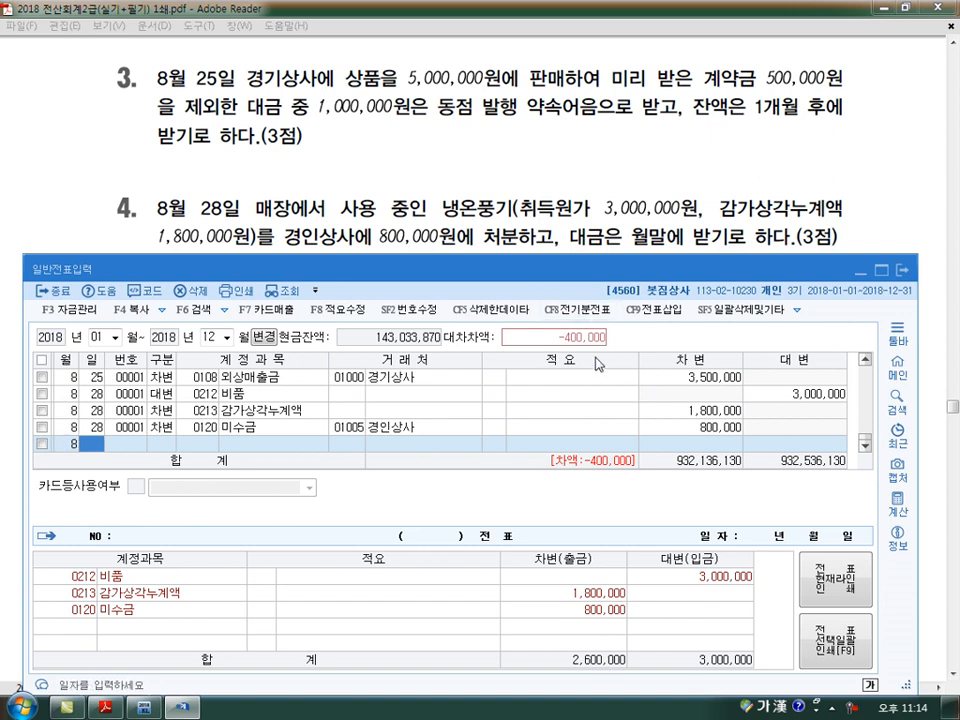
pyautogui.press('Return')
pyautogui.write('3')
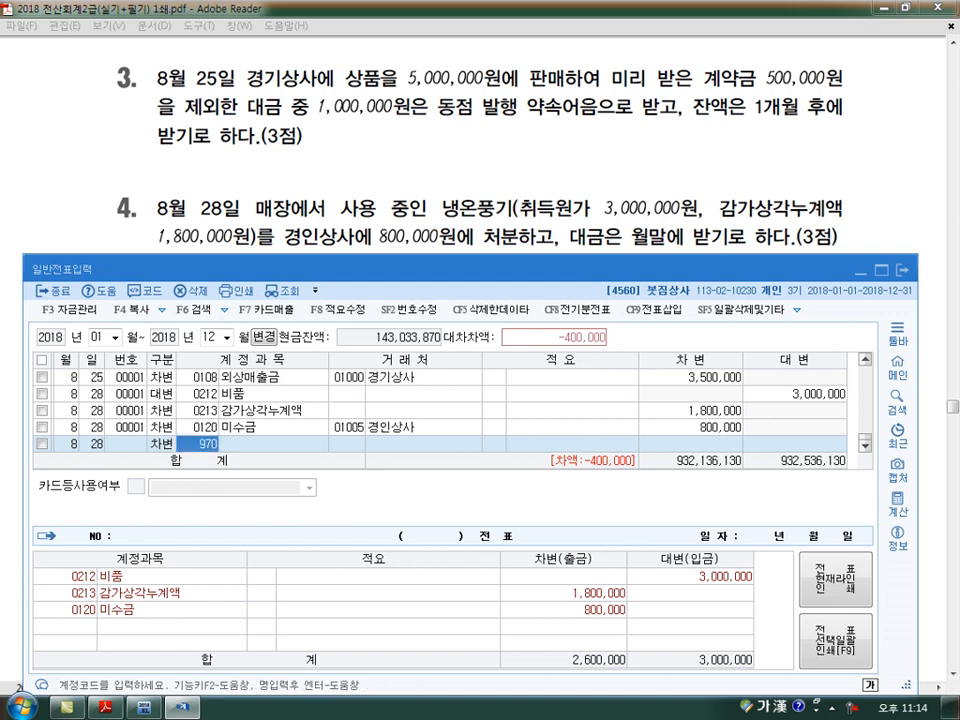
pyautogui.write('970')
pyautogui.press('Return')
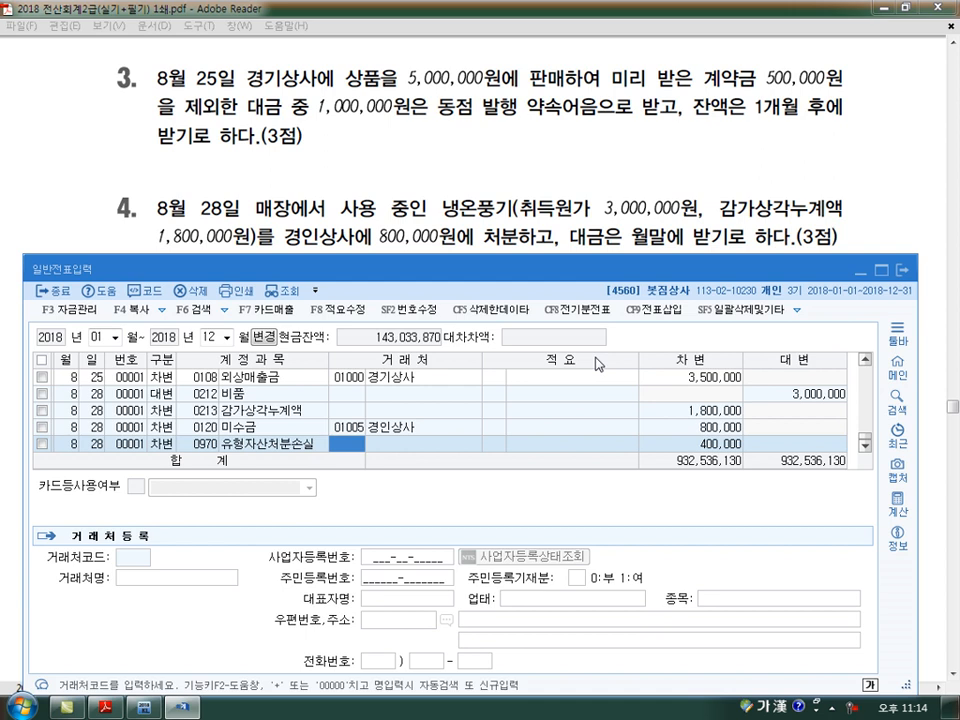
pyautogui.press('Return')
pyautogui.press('Return')
pyautogui.press('Return')
# Enter the September 2 debit line for 0251 외상매입금 with 보라상사 and amount 1,500,000 for the fifth exam transaction
pyautogui.scroll(-5, 597, 364)
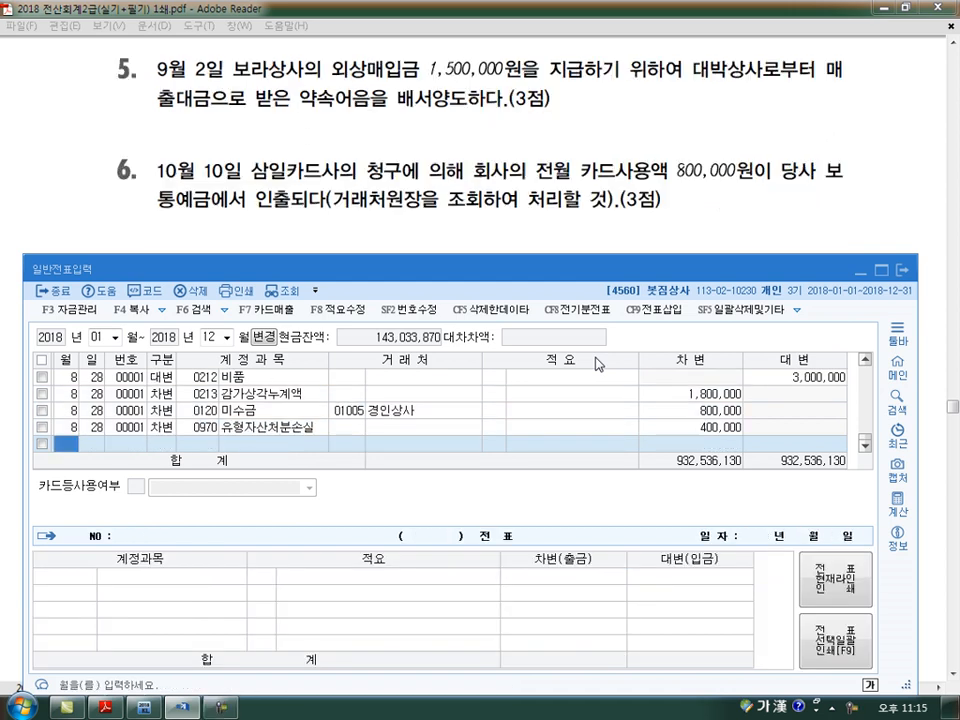
pyautogui.write('9')
pyautogui.press('Return')
pyautogui.write('2')
pyautogui.press('Return')
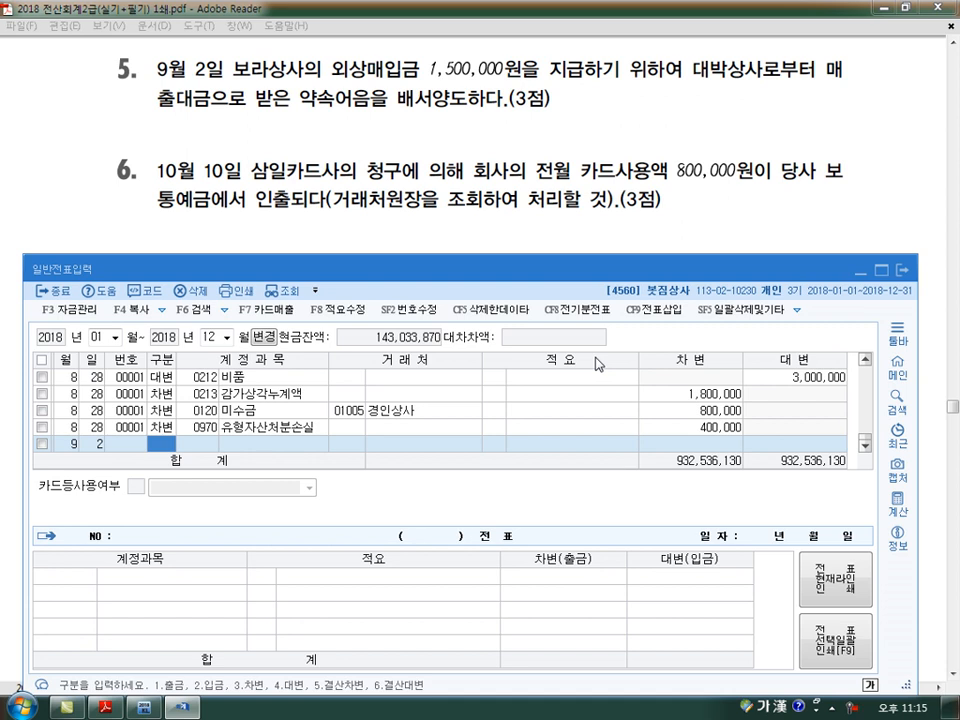
pyautogui.write('3')
pyautogui.press('Return')
pyautogui.write('251')
pyautogui.press('Return')
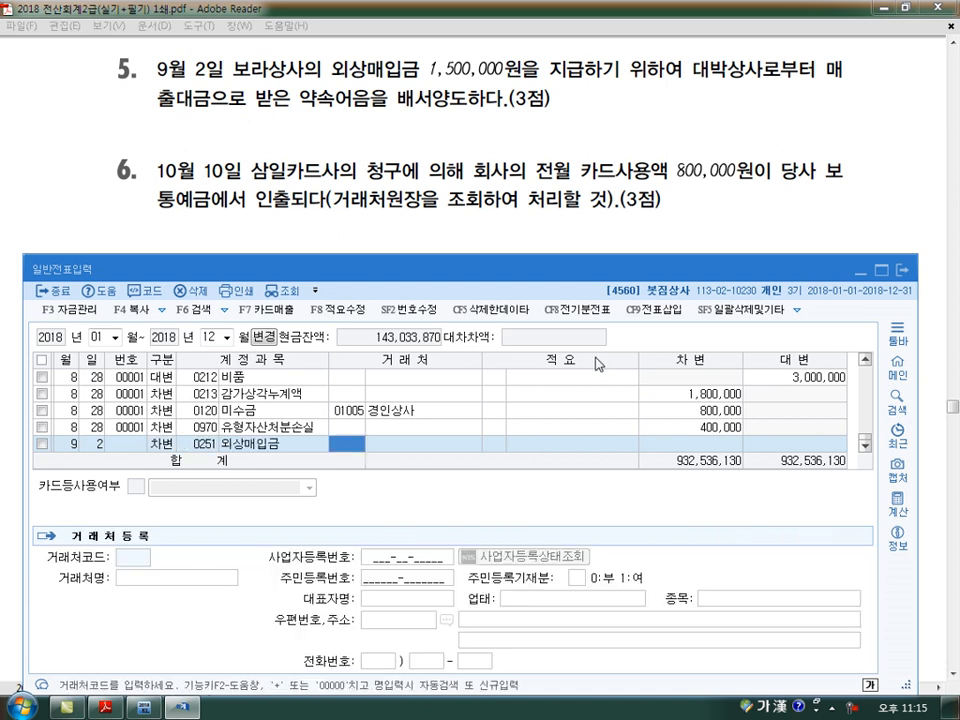
pyautogui.write('보라')
pyautogui.press('Return')
pyautogui.press('Return')
pyautogui.press('Return')
pyautogui.write('1500000')
pyautogui.press('Return')
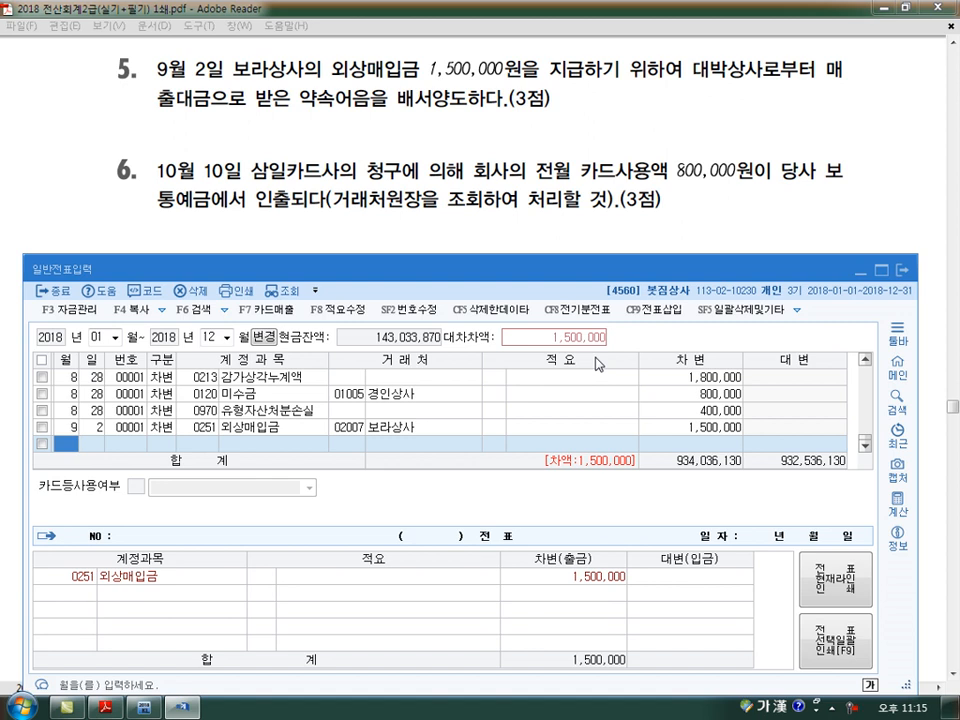
# Add a September 2 credit line for 0110 받을어음 with 대박상사, accepting the balancing 1,500,000
pyautogui.press('Return')
pyautogui.press('Return')
pyautogui.write('4')
pyautogui.press('Return')
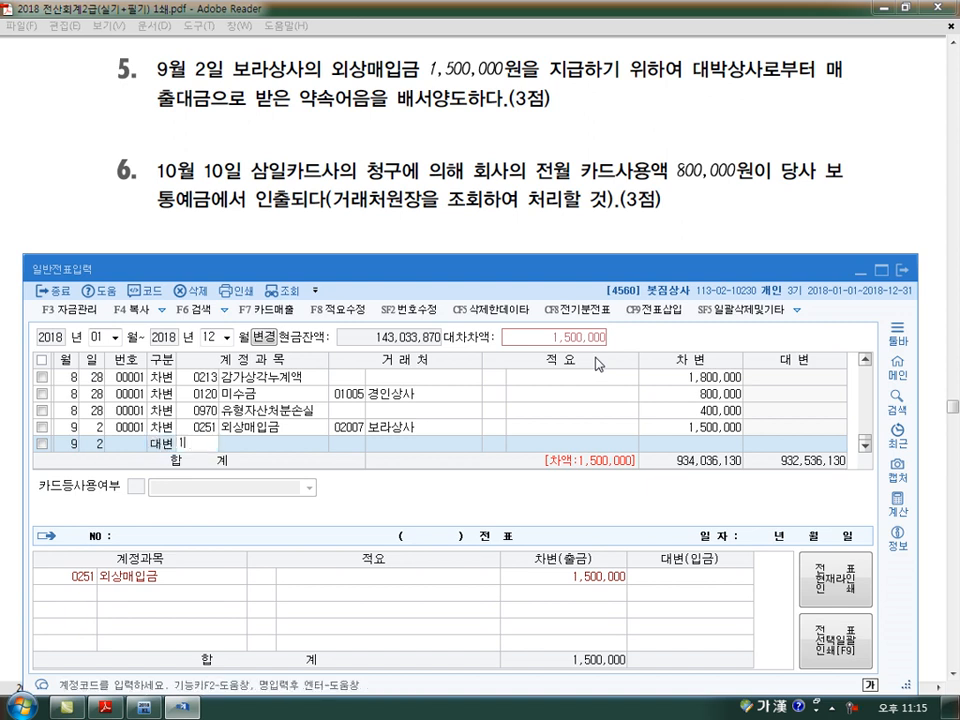
pyautogui.write('110')
pyautogui.press('Return')
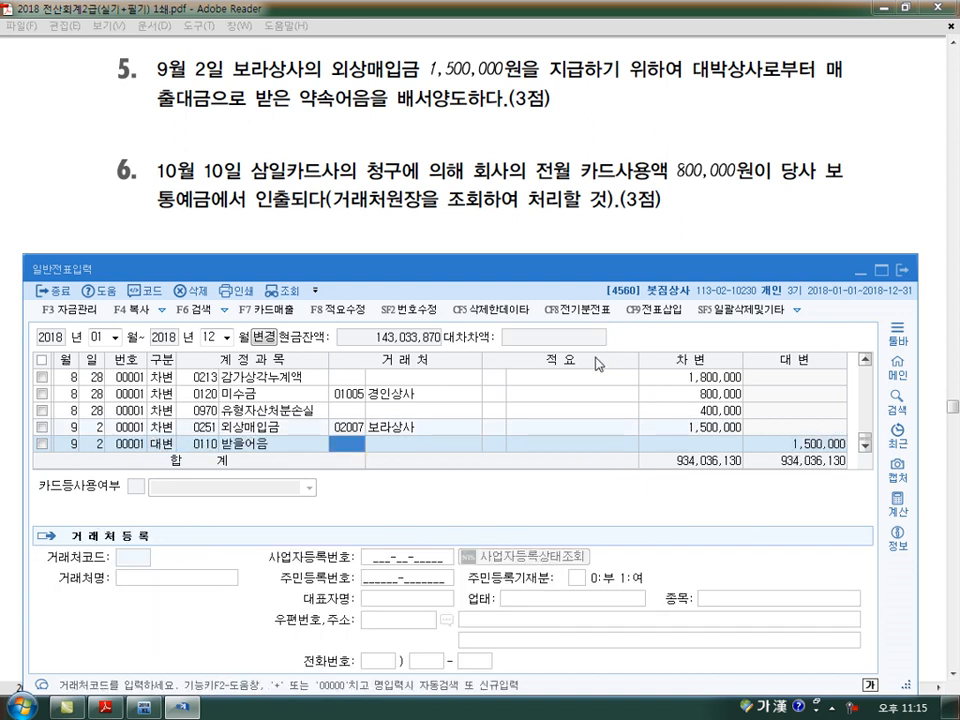
pyautogui.write('대박')
pyautogui.press('Return')
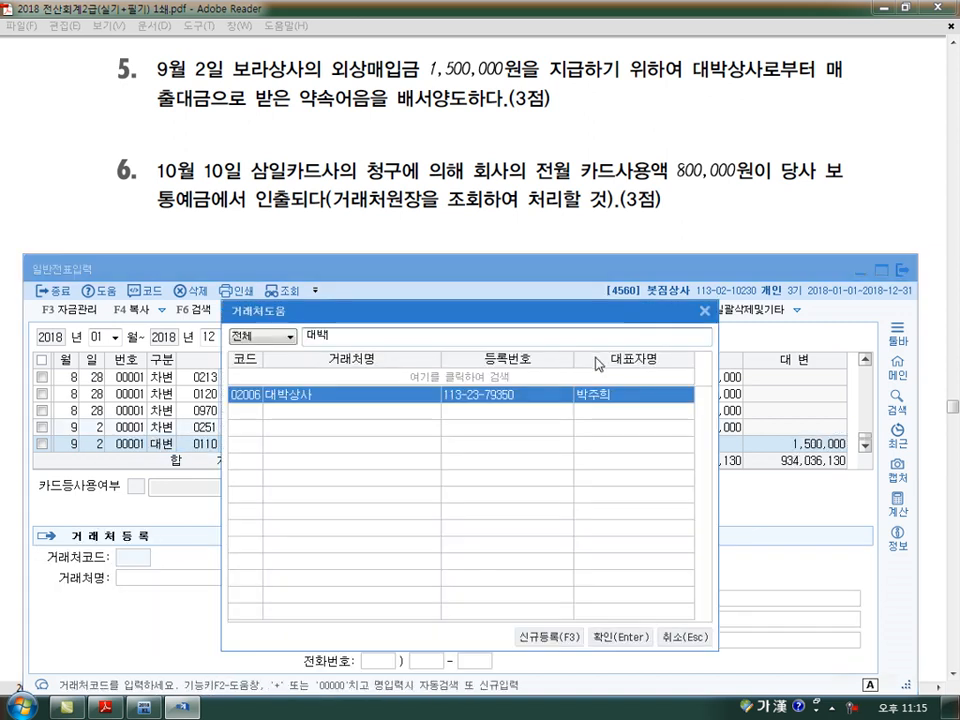
pyautogui.press('Return')
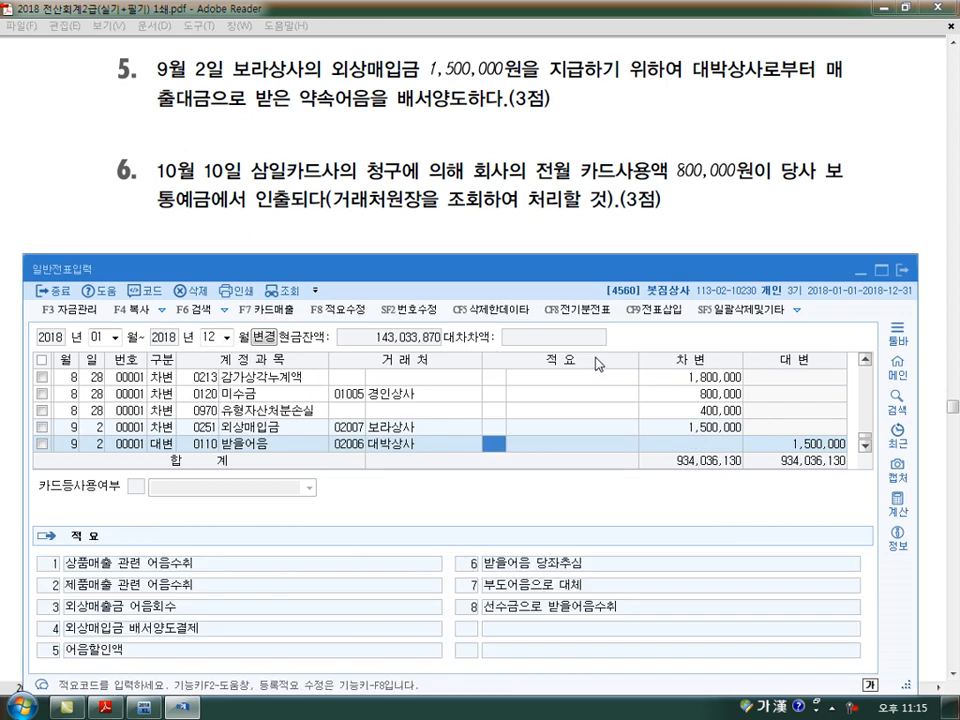
pyautogui.press('Return')
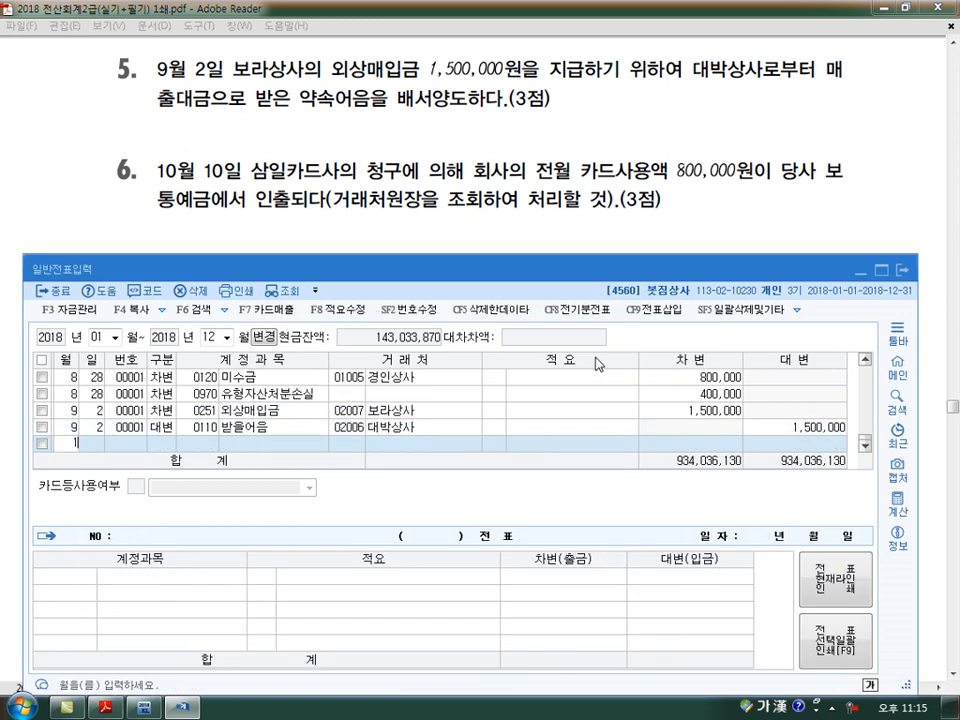
# Begin a new voucher line dated October 10 for the sixth exam transaction
pyautogui.write('10')
pyautogui.press('Return')
pyautogui.write('10')
pyautogui.press('Return')
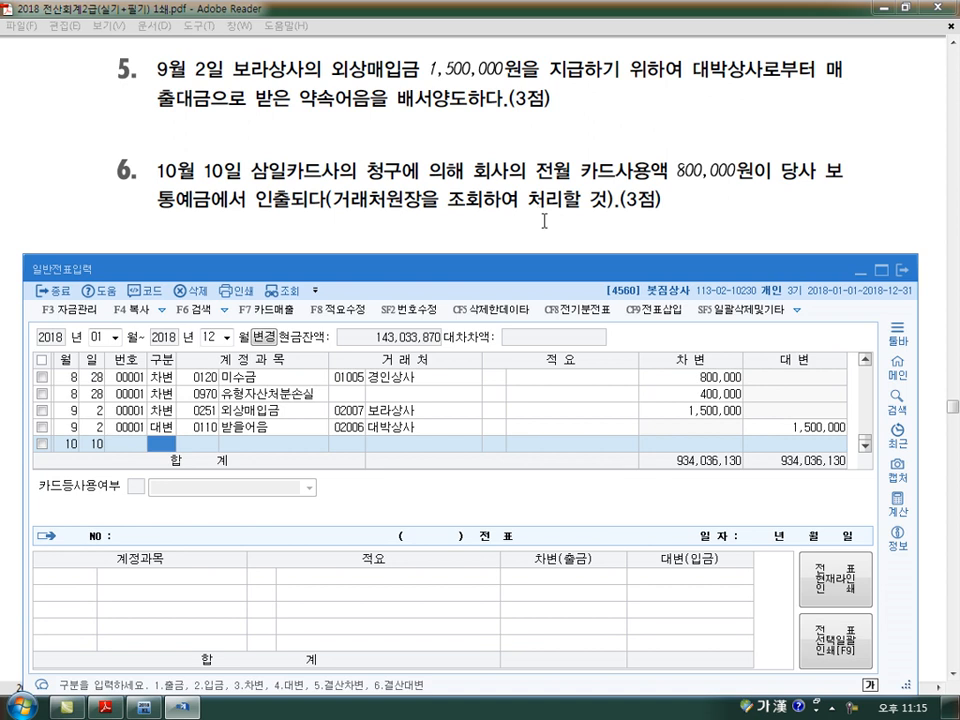
# Open the 거래처원장 ledger from the KcLep main window and set its period to September 1 through September 30, 2018
pyautogui.click(144, 708)
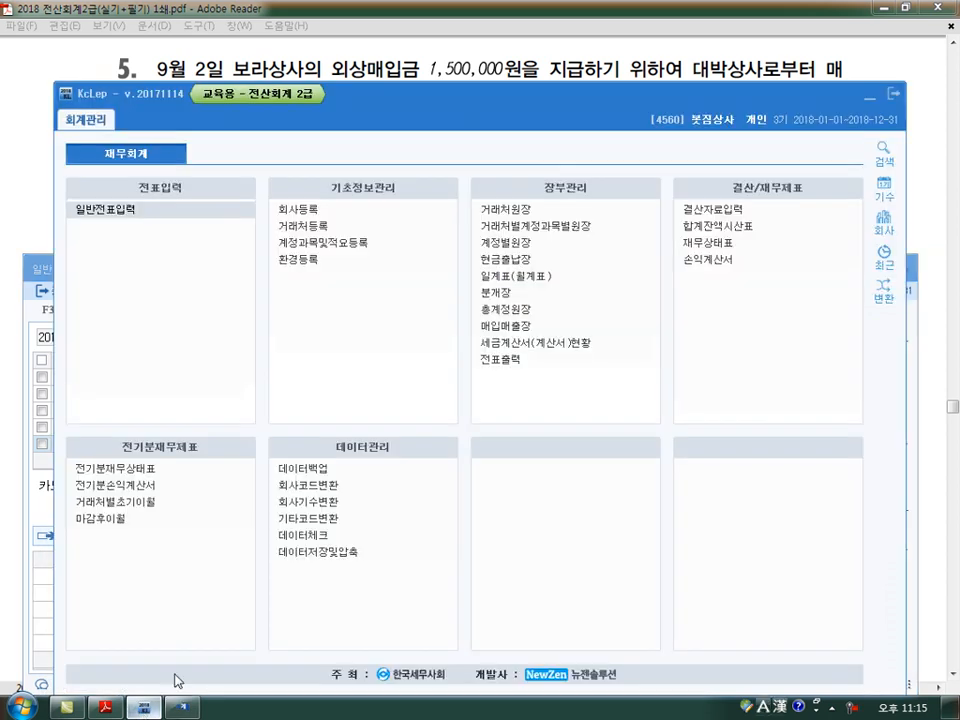
pyautogui.click(533, 212)
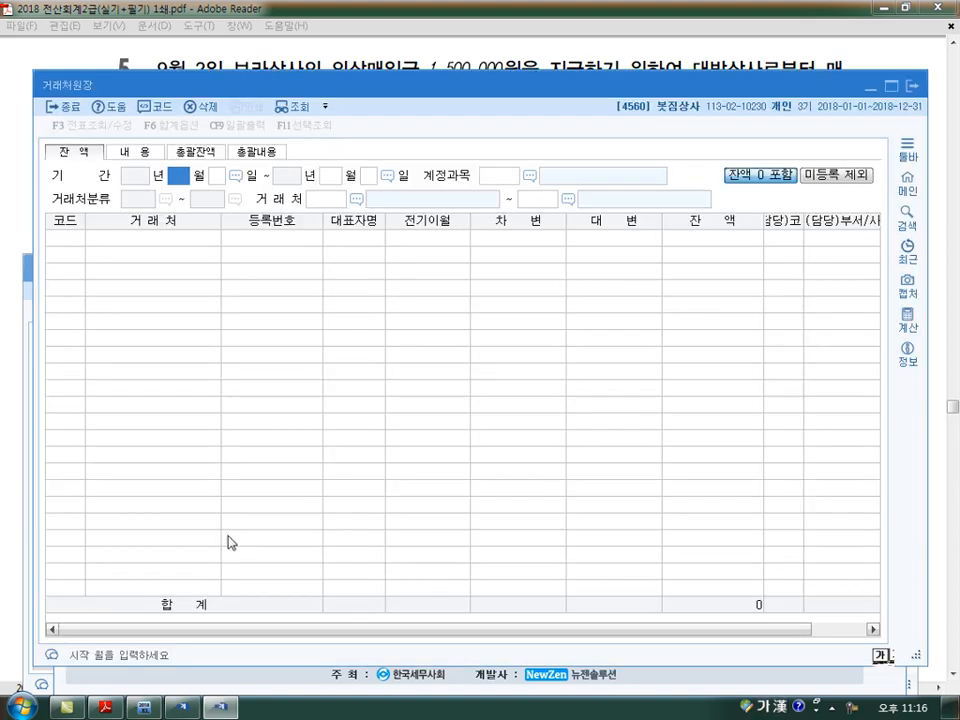
pyautogui.write('9')
pyautogui.press('Return')
pyautogui.write('1')
pyautogui.press('Return')
pyautogui.press('Return')
pyautogui.write('30')
pyautogui.press('Return')
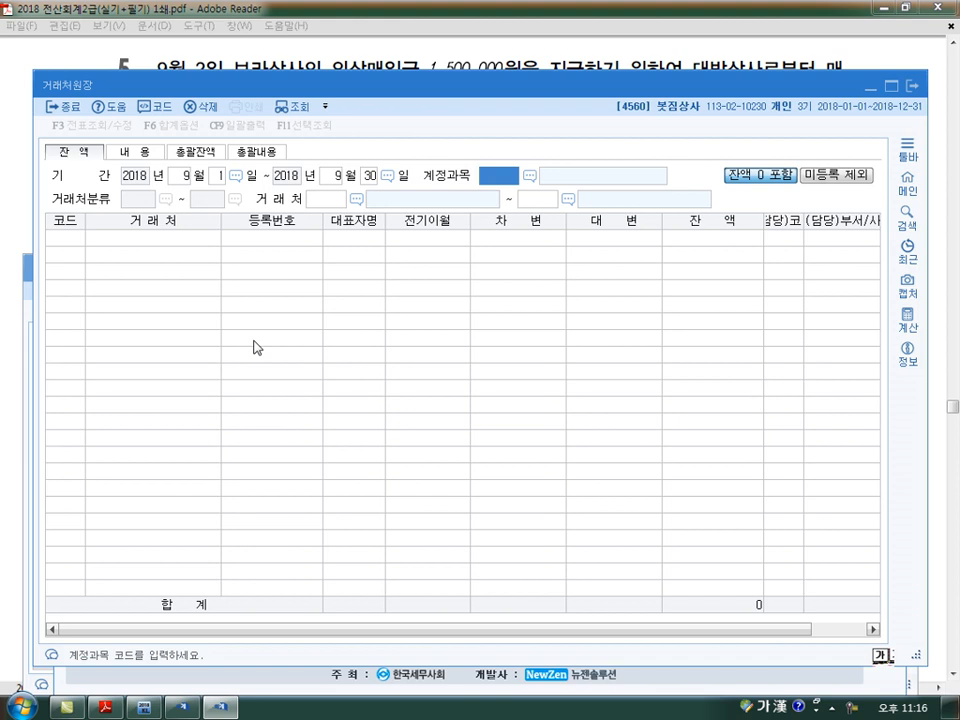
# Query the ledger for account 0253 미지급금 with 99600 삼일카드 as both the first and last trading partner
pyautogui.write('253')
pyautogui.press('Return')
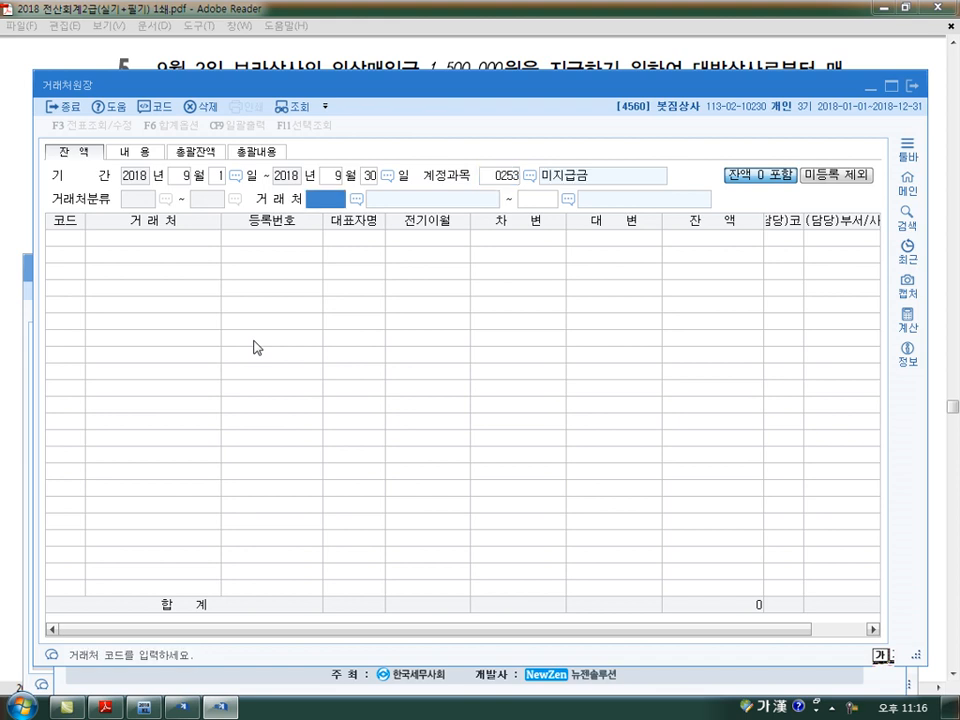
pyautogui.press('F2')
pyautogui.write('삼일')
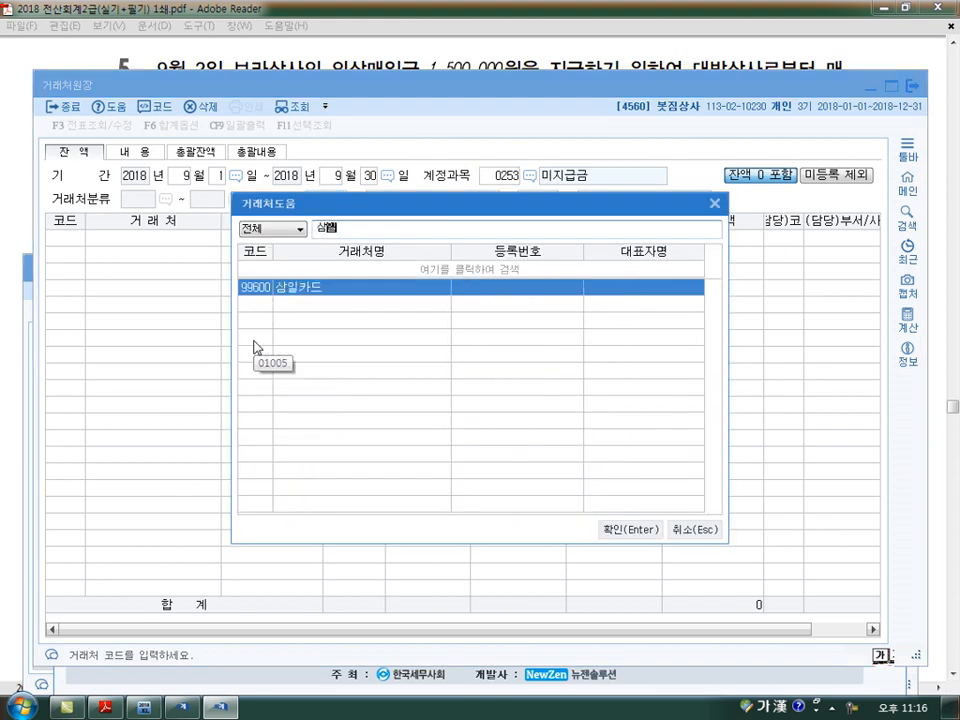
pyautogui.press('Return')
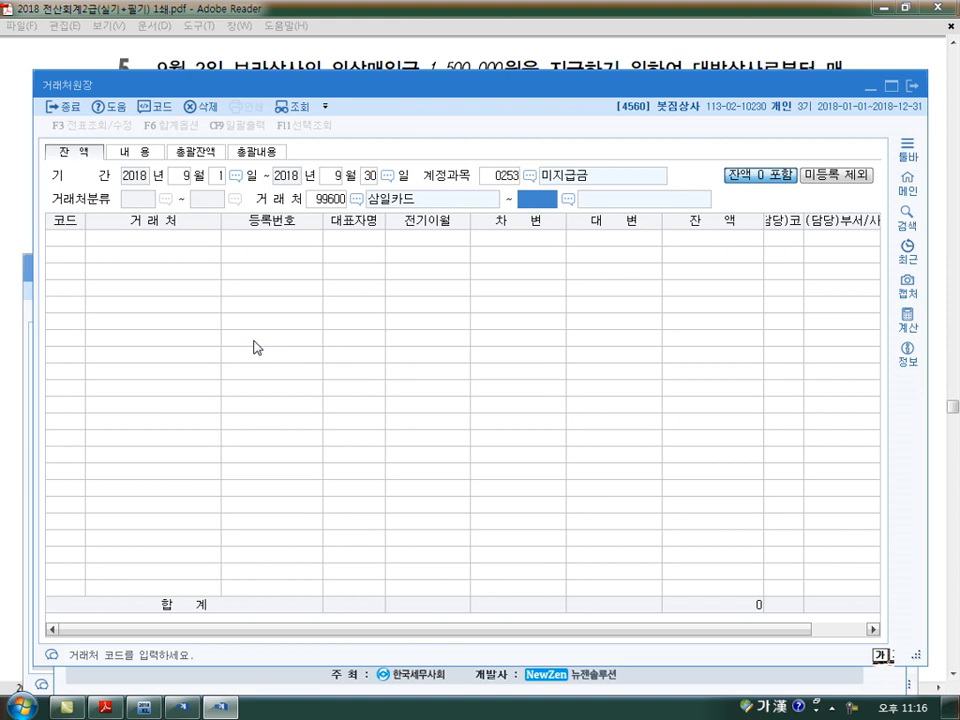
pyautogui.press('F2')
pyautogui.write('상')
pyautogui.press('BackSpace')
pyautogui.write('삼일')
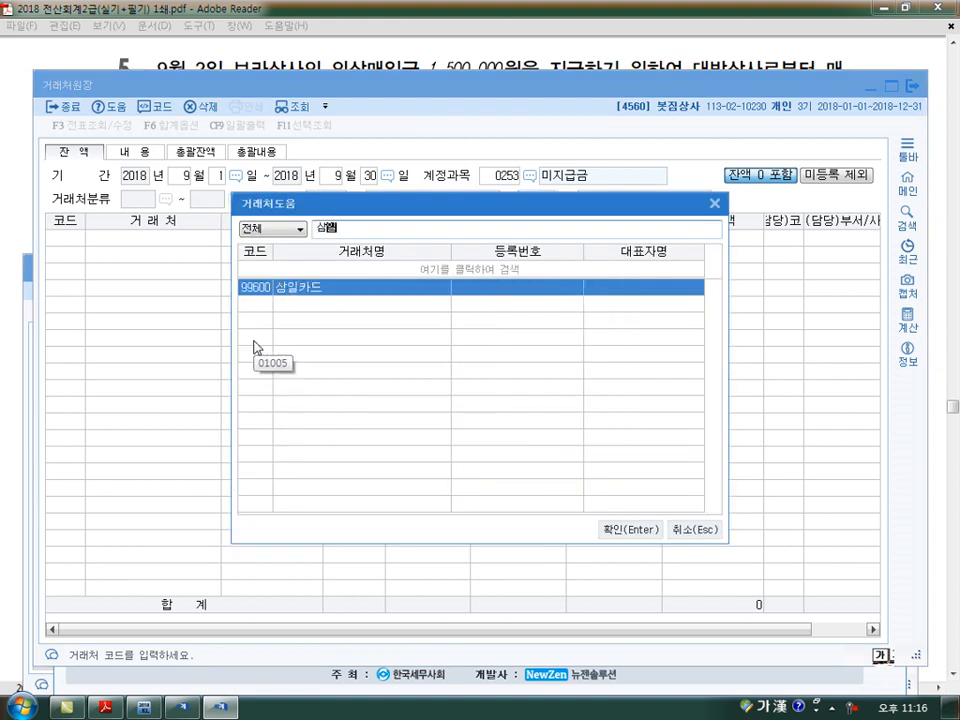
pyautogui.press('Return')
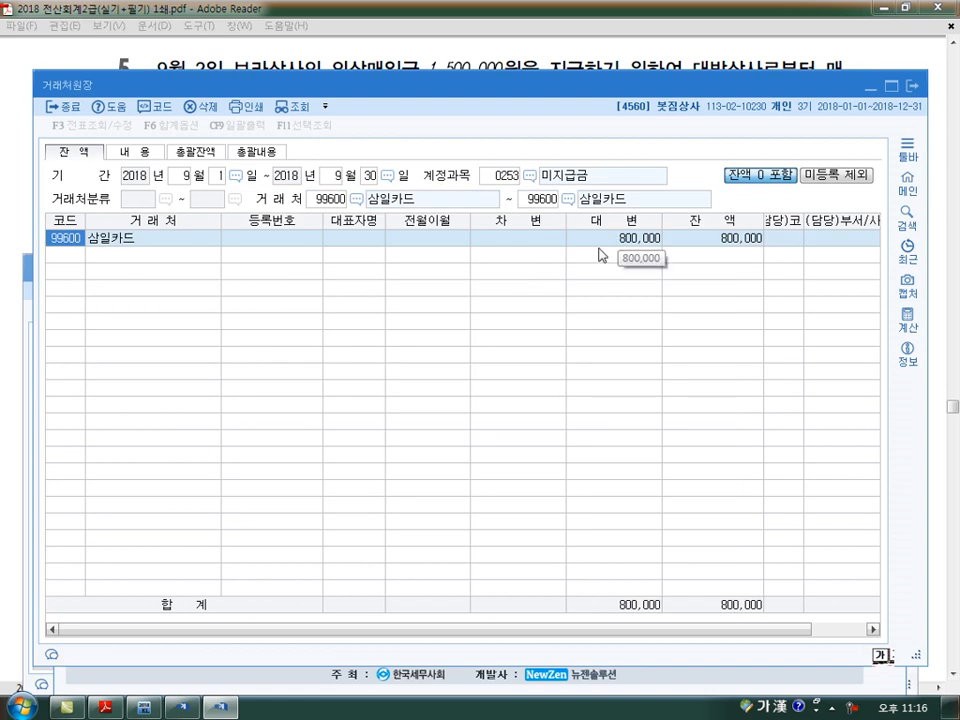
# Compare the ledger with the card usage amount in exam question 6 in Adobe Reader, and close the 거래처원장 ledger
pyautogui.click(104, 707)
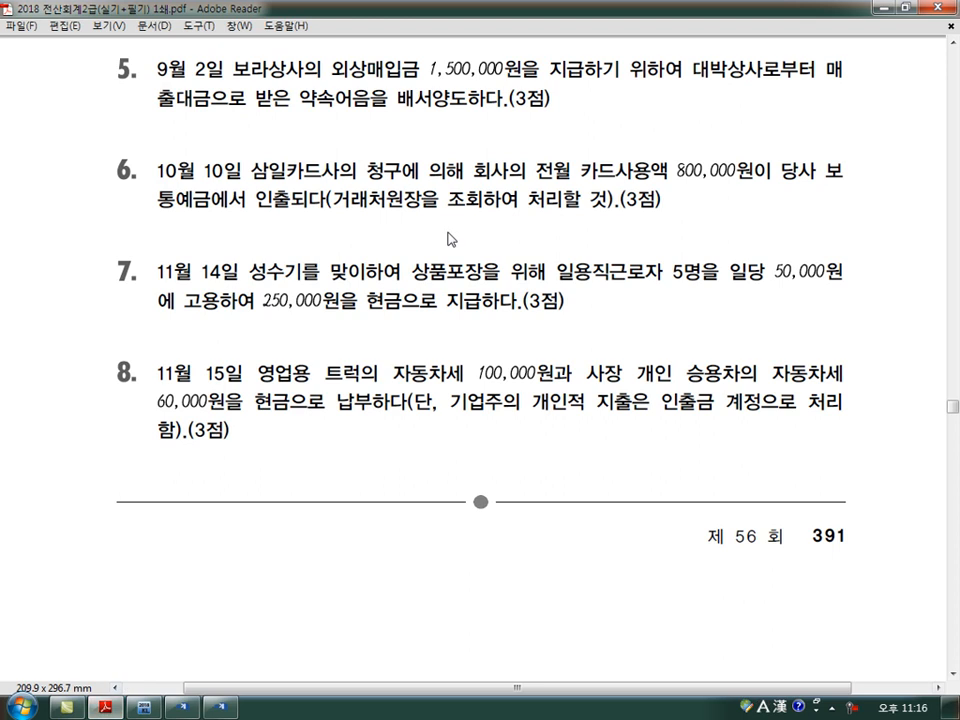
pyautogui.doubleClick(670, 178)
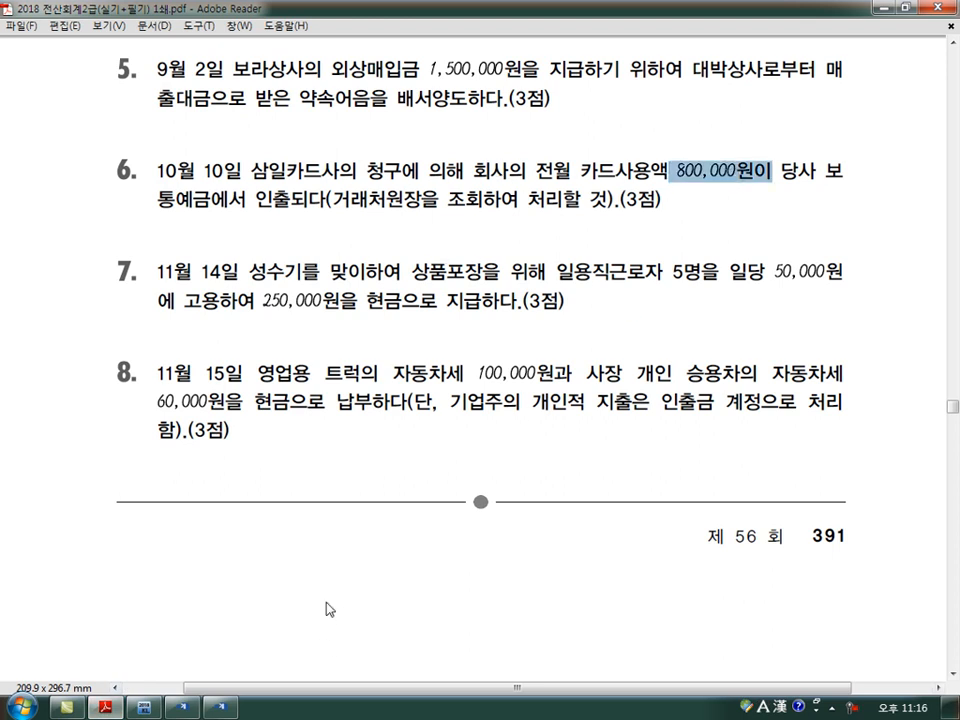
pyautogui.click(220, 707)
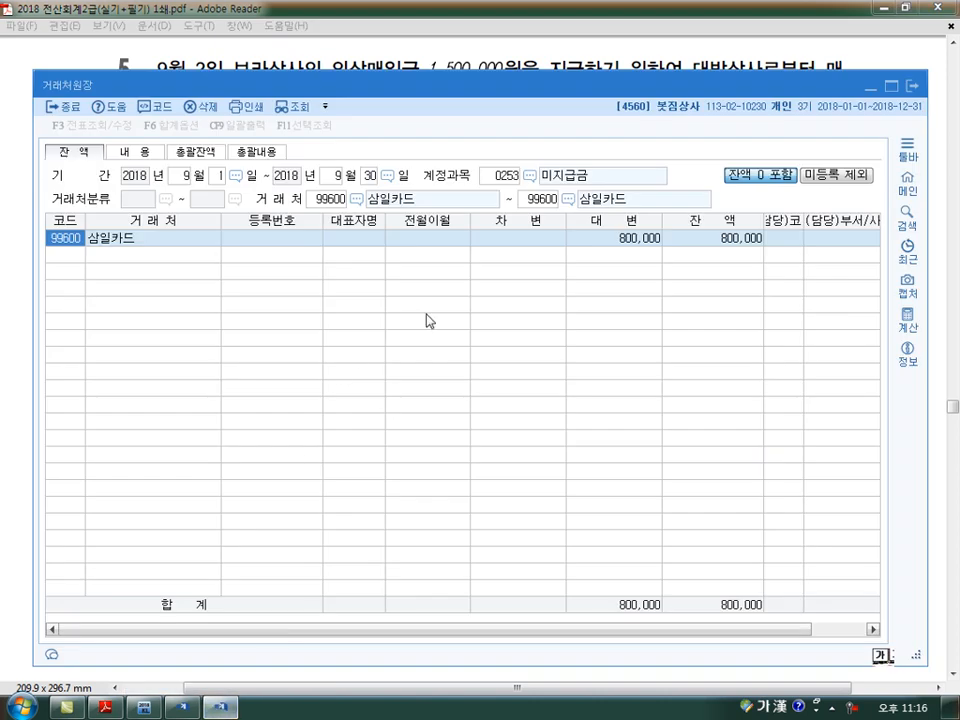
pyautogui.click(912, 86)
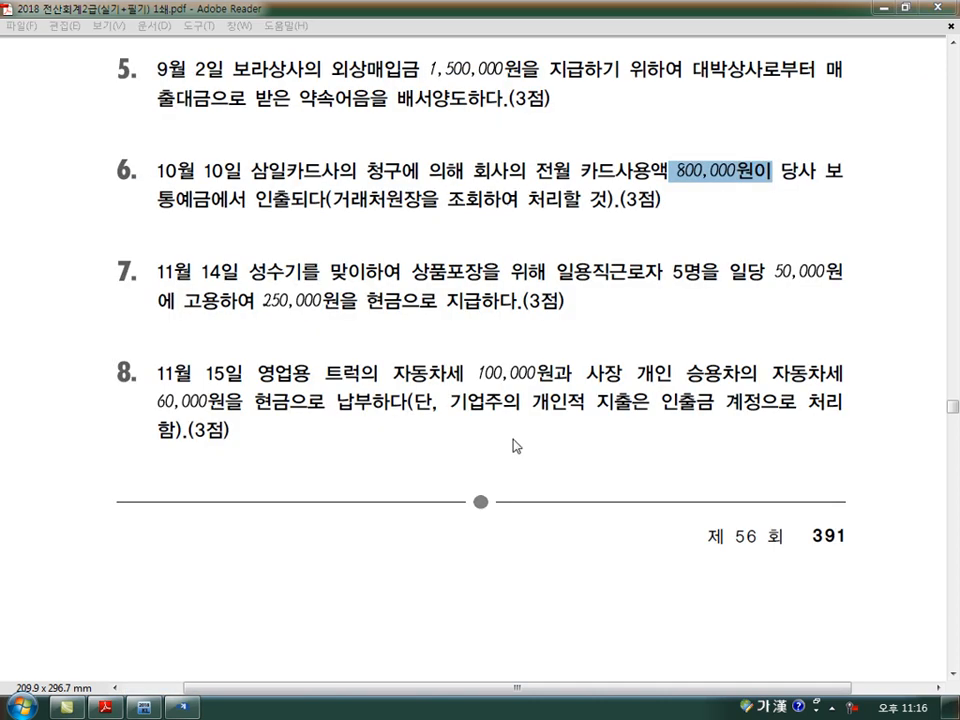
# Return to 일반전표입력 and complete the October 10 debit line with 0253 미지급금, 삼일카드 and amount 800,000
pyautogui.click(186, 708)
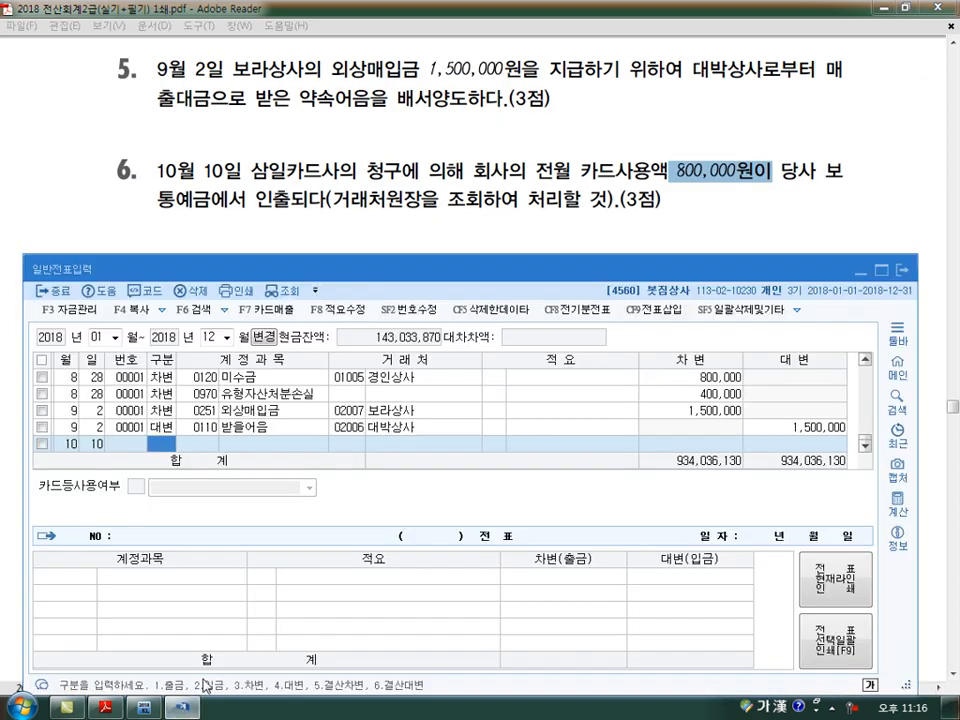
pyautogui.write('3')
pyautogui.press('Return')
pyautogui.write('253')
pyautogui.press('Return')
pyautogui.write('삼일')
pyautogui.press('Return')
pyautogui.press('Return')
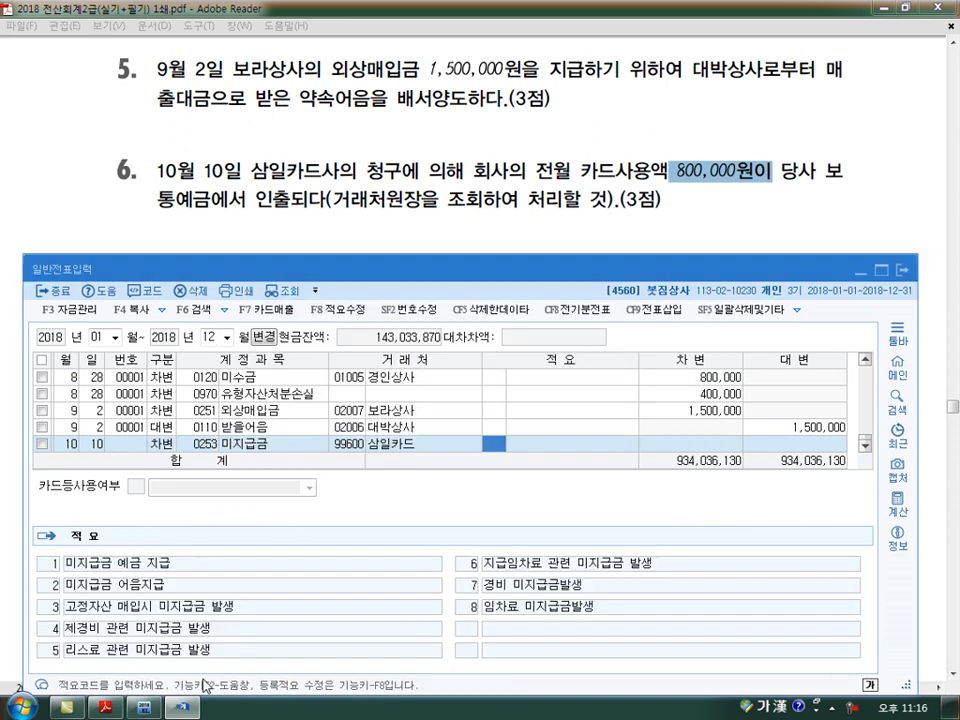
pyautogui.press('Return')
pyautogui.write('8000000')
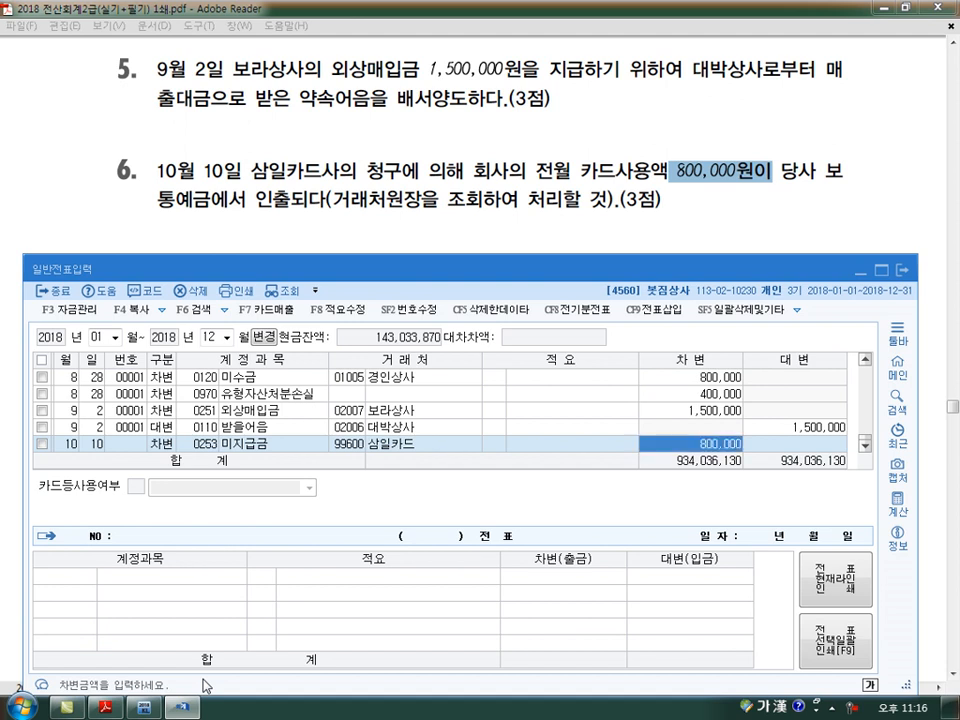
pyautogui.press('Return')
# Add an October 10 credit line for 0103 보통예금, accepting the balancing 800,000
pyautogui.press('Return')
pyautogui.write('4')
pyautogui.press('Return')
pyautogui.write('103')
pyautogui.press('Return')
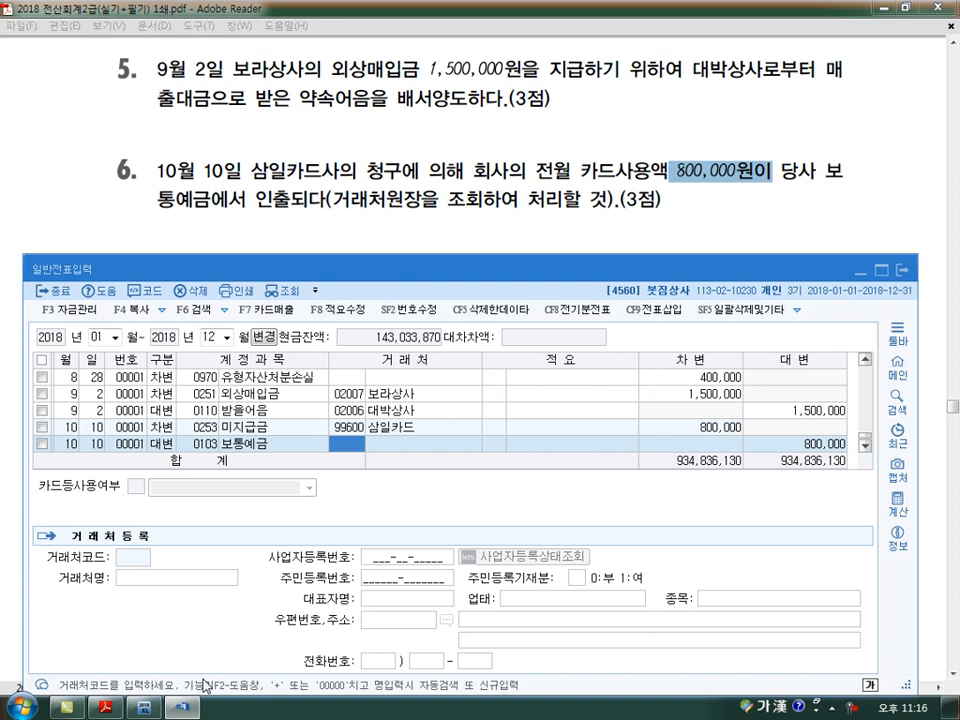
pyautogui.press('Return')
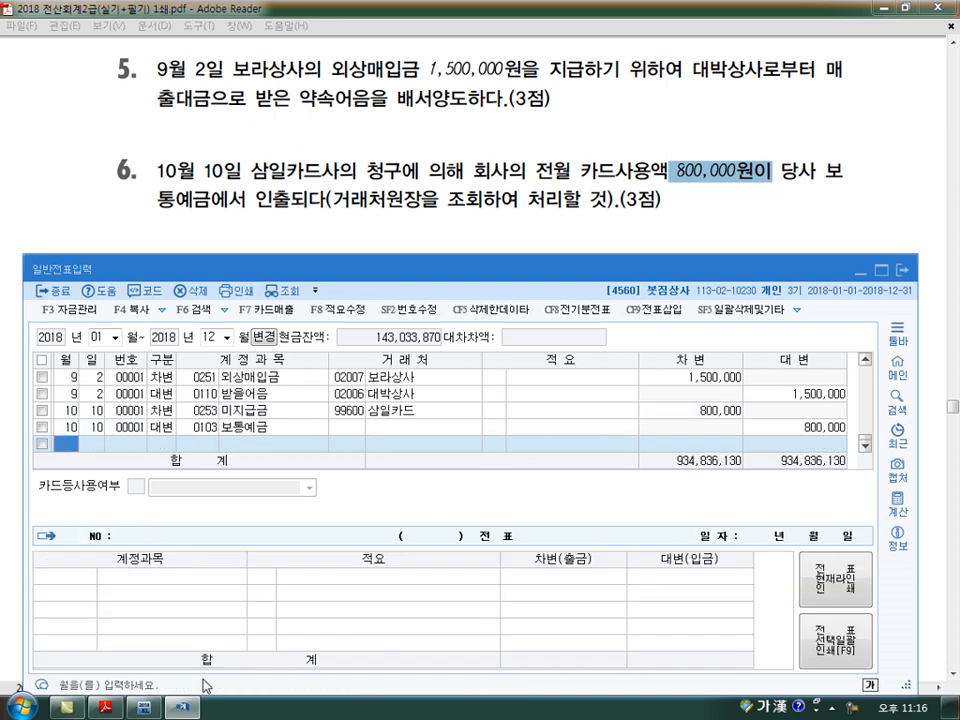
# Start a November 14 출금 line for the seventh exam transaction with the 판매관리비 account 0805 잡급 and no trading partner
pyautogui.scroll(-5, 204, 685)
pyautogui.write('11')
pyautogui.press('Return')
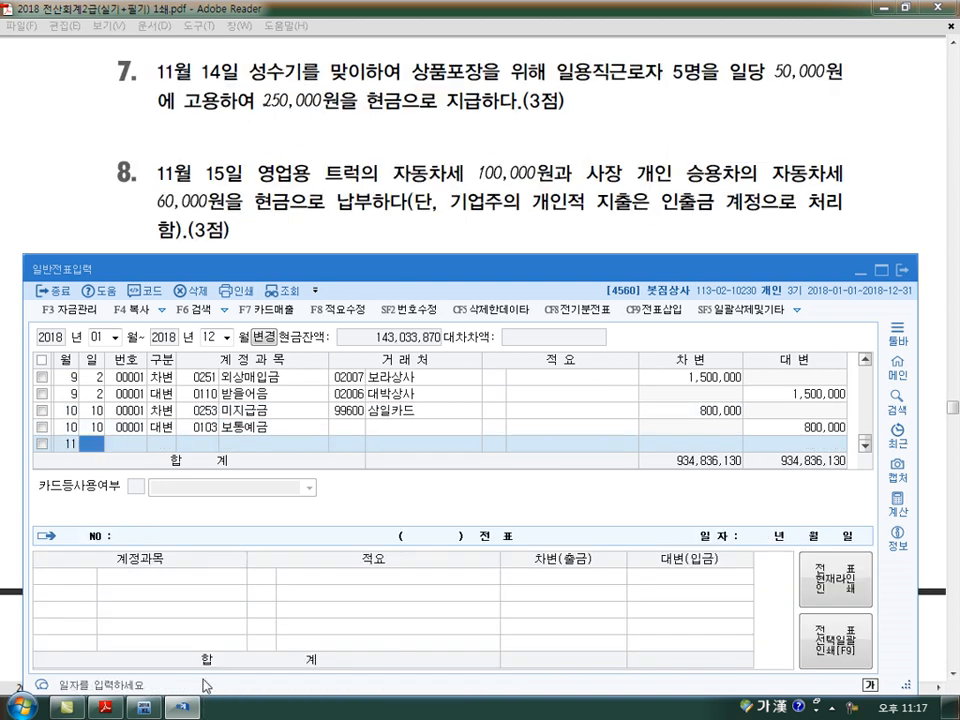
pyautogui.write('14')
pyautogui.press('Return')
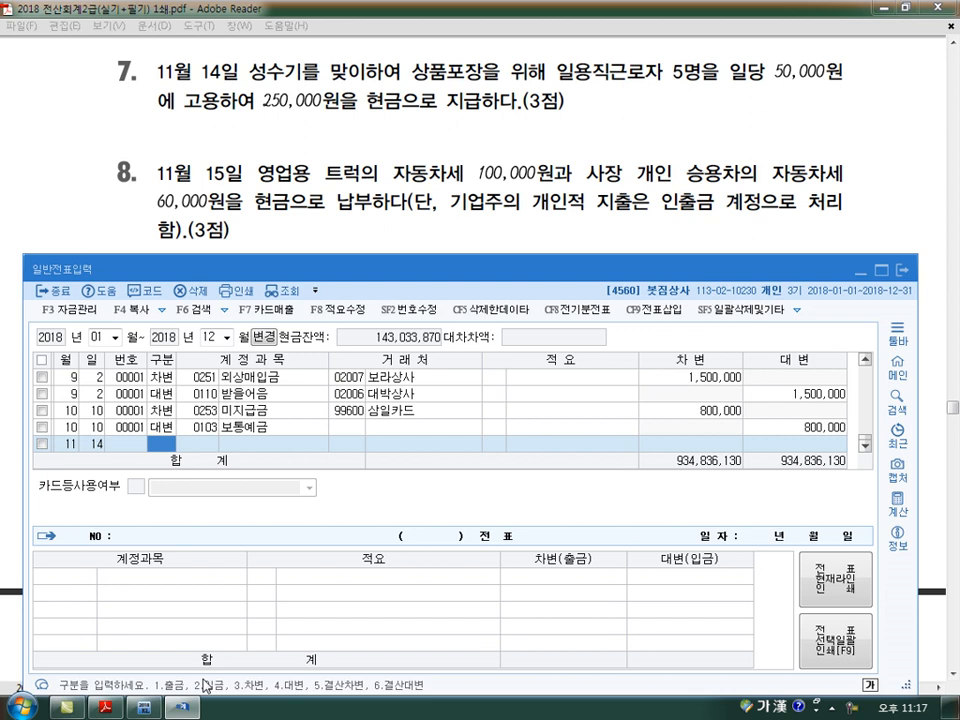
pyautogui.write('1')
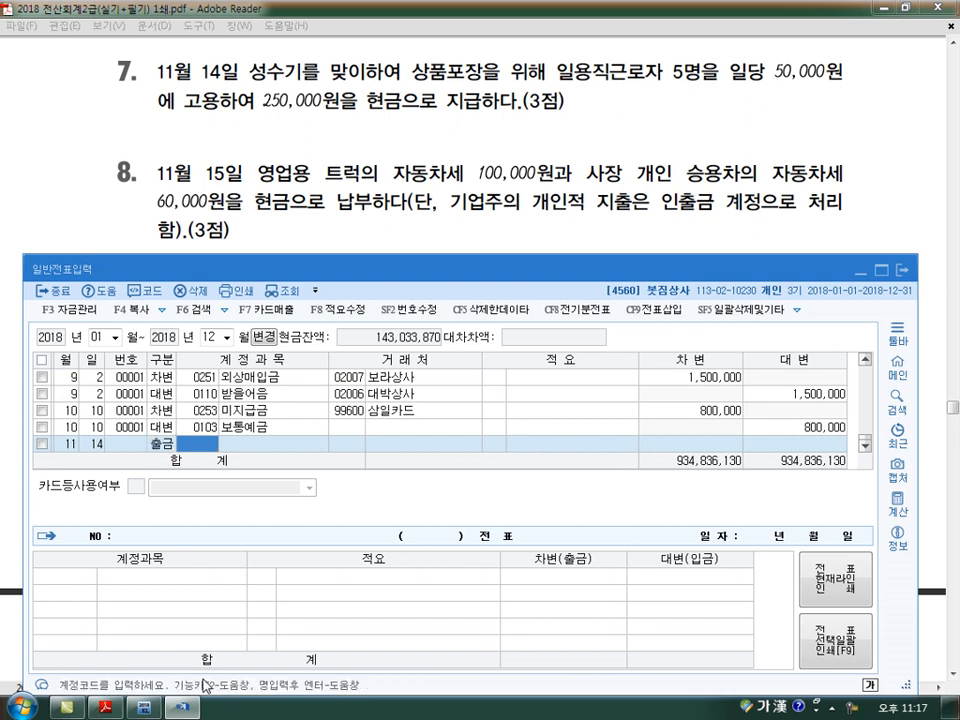
pyautogui.write('잡급')
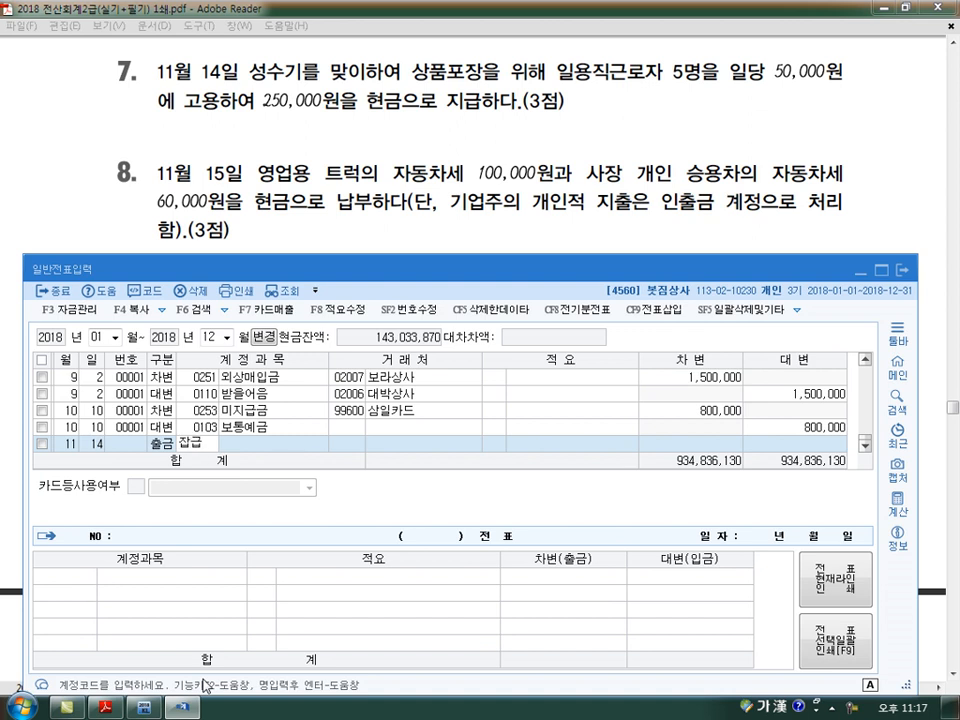
pyautogui.press('Return')
pyautogui.press('Down')
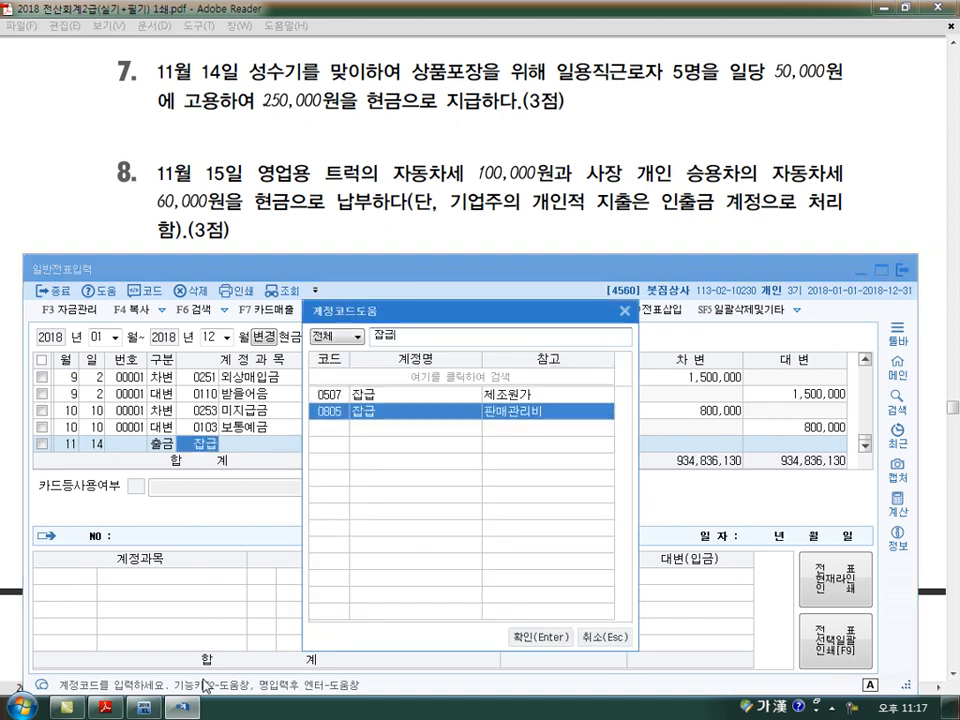
pyautogui.press('Return')
# Enter 50,000 as the amount of the November 14 잡급 line and move on to a new line
pyautogui.press('Return')
pyautogui.press('Return')
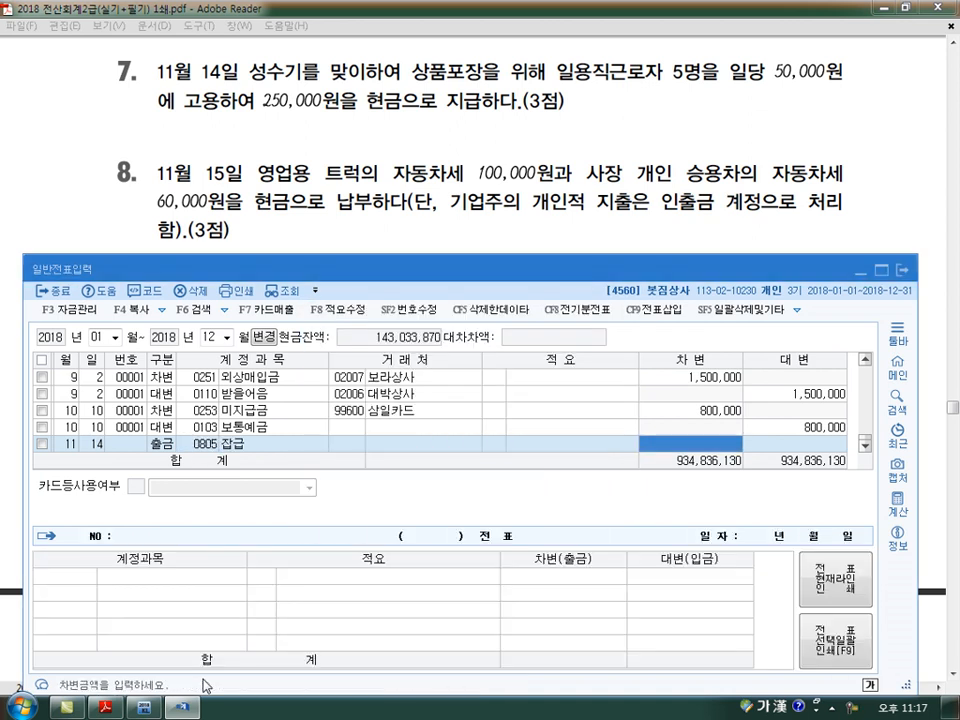
pyautogui.write('50000')
pyautogui.press('Return')
pyautogui.press('Return')
pyautogui.press('Return')
pyautogui.press('Return')
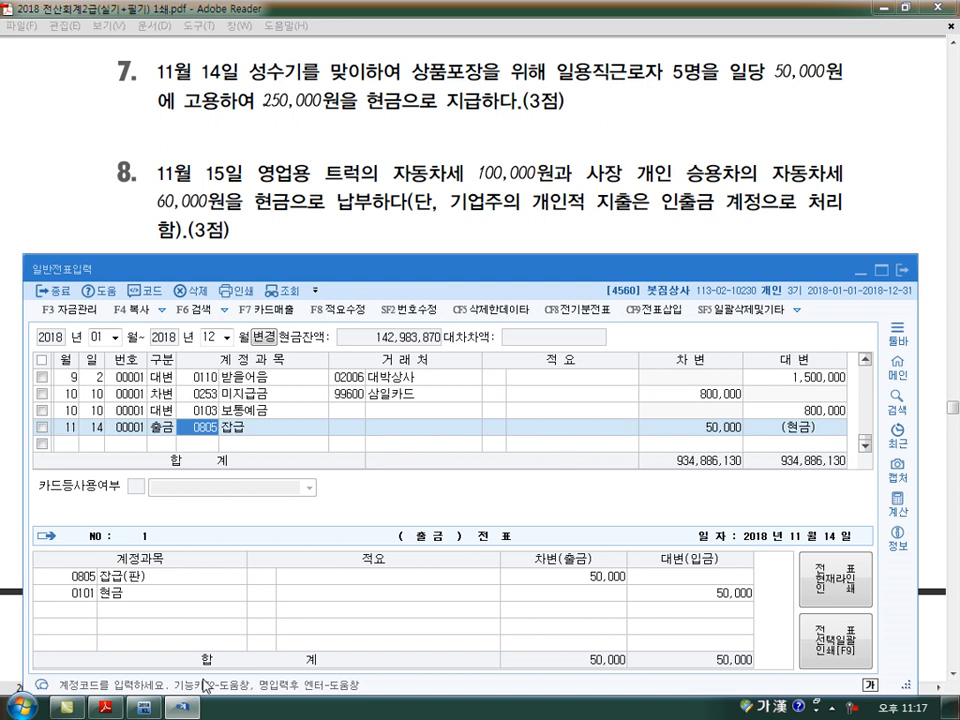
pyautogui.press('Return')
pyautogui.press('Return')
pyautogui.press('Return')
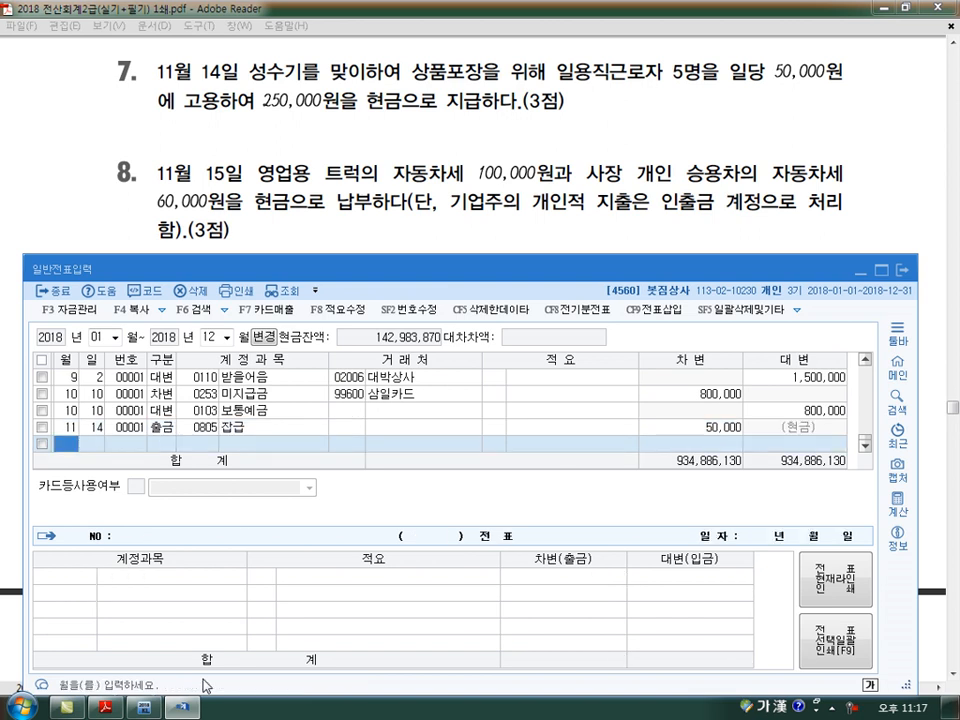
# Begin a new voucher line dated November 15 for the eighth exam transaction
pyautogui.write('11')
pyautogui.press('Return')
pyautogui.write('15')
pyautogui.press('Return')
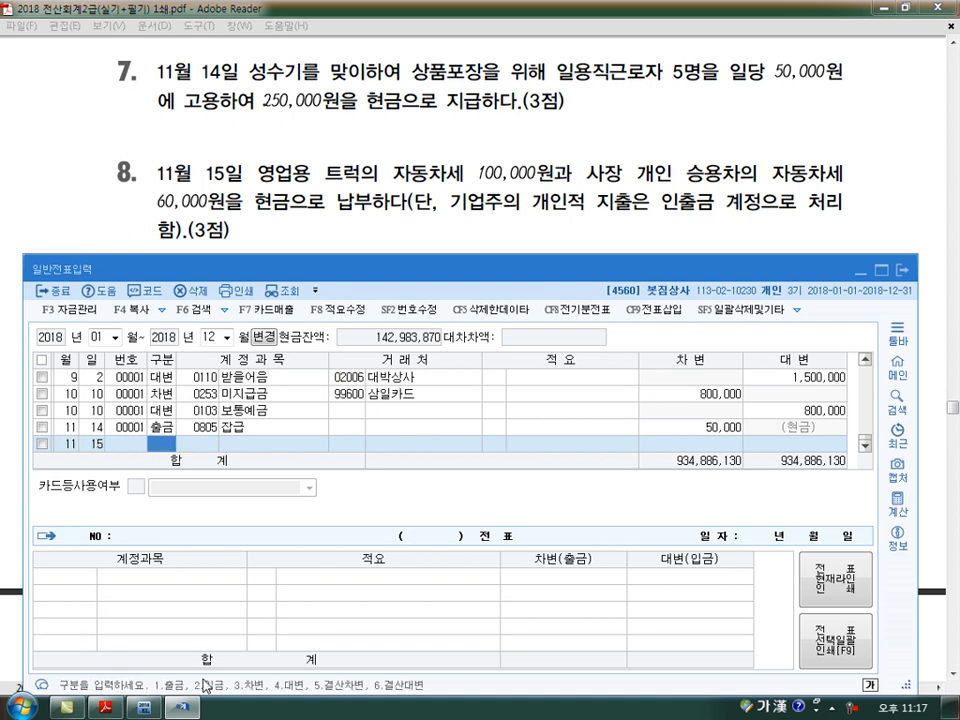
# Correct the amount of the November 14 잡급 line to 250,000 and return to the November 15 line
pyautogui.press('Up')
pyautogui.press('Return')
pyautogui.press('Return')
pyautogui.press('Return')
pyautogui.press('Return')
pyautogui.press('Return')
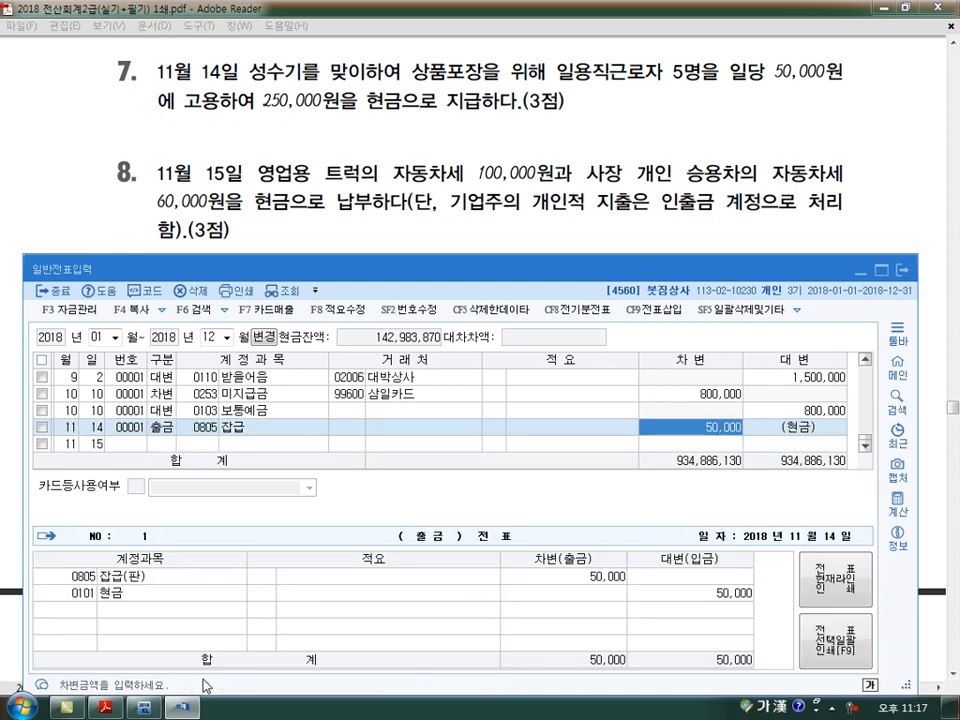
pyautogui.write('250000')
pyautogui.press('Return')
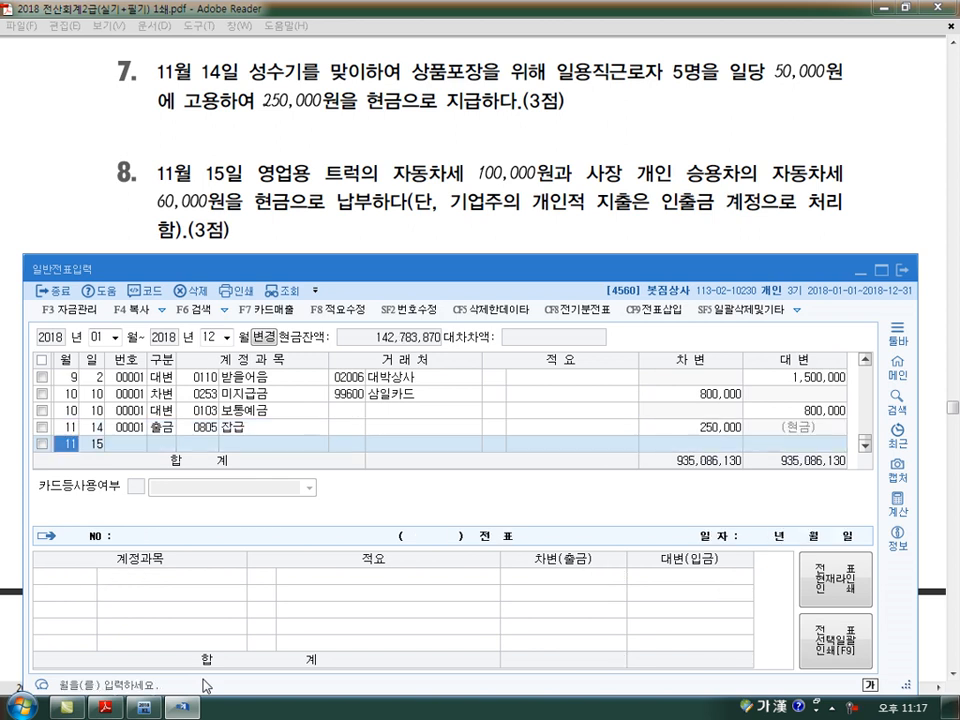
pyautogui.press('Return')
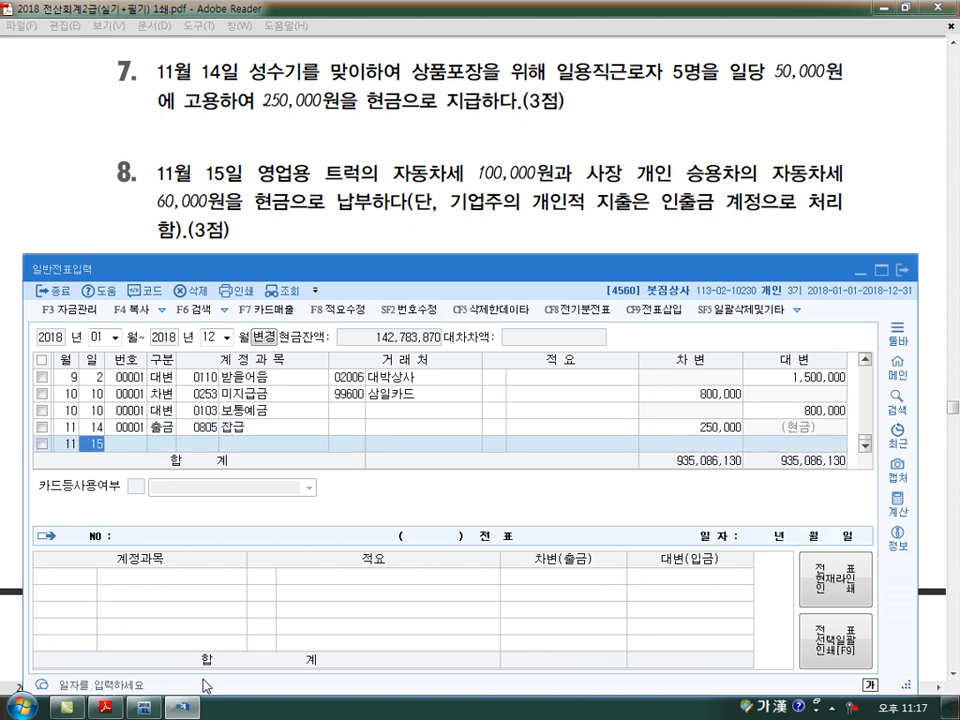
# Enter the November 15 debit line with account 0817 세금과공과, no trading partner and an amount of 100,000
pyautogui.press('Return')
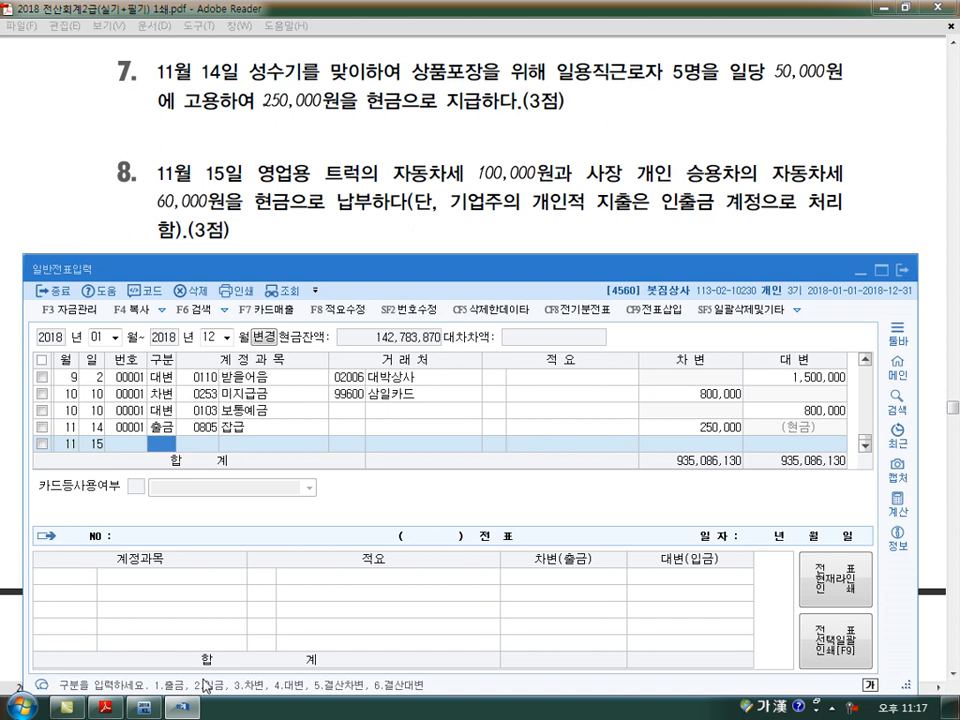
pyautogui.write('3')
pyautogui.press('Return')
pyautogui.write('817')
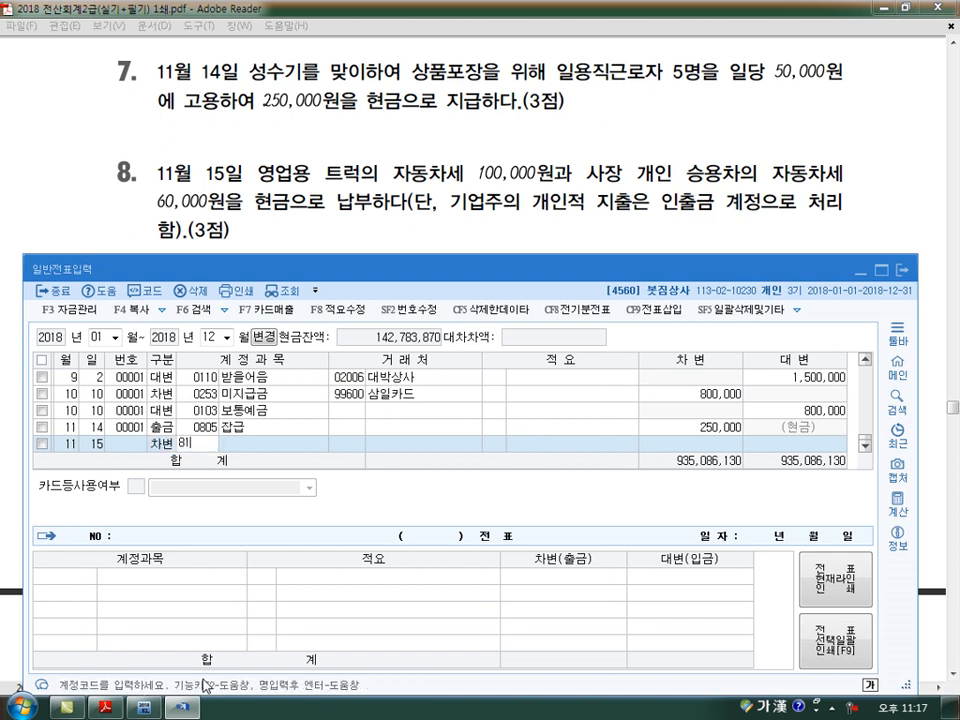
pyautogui.press('Return')
pyautogui.press('Return')
pyautogui.press('Return')
pyautogui.write('1000000')
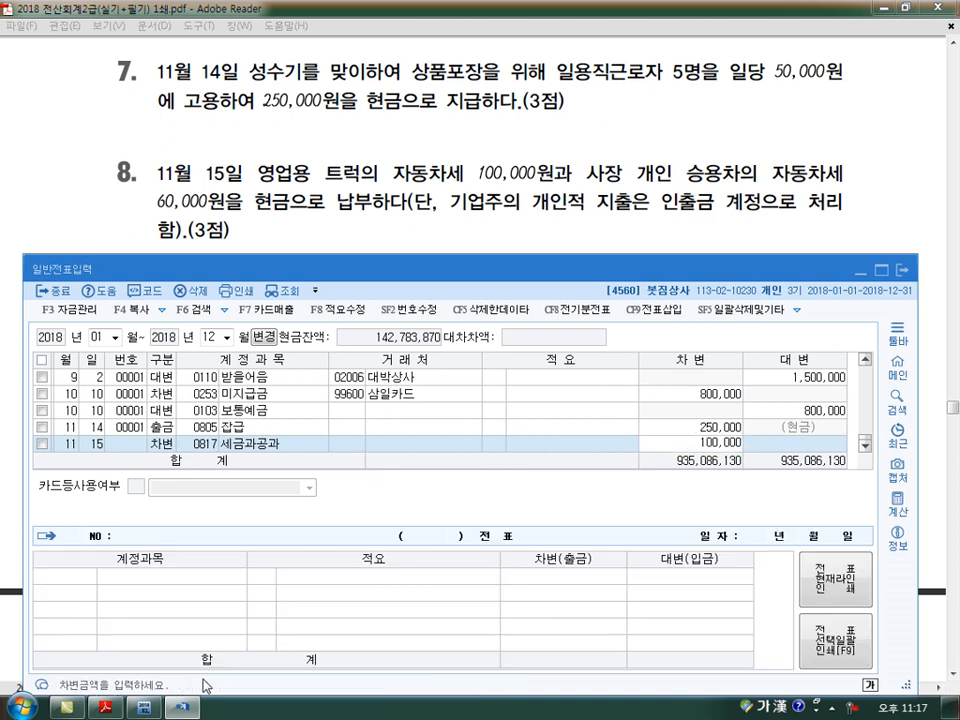
pyautogui.press('Return')
pyautogui.press('Return')
pyautogui.press('Return')
# Add a November 15 debit line for account 0338 인출금 with no trading partner and an amount of 60,000
pyautogui.write('3')
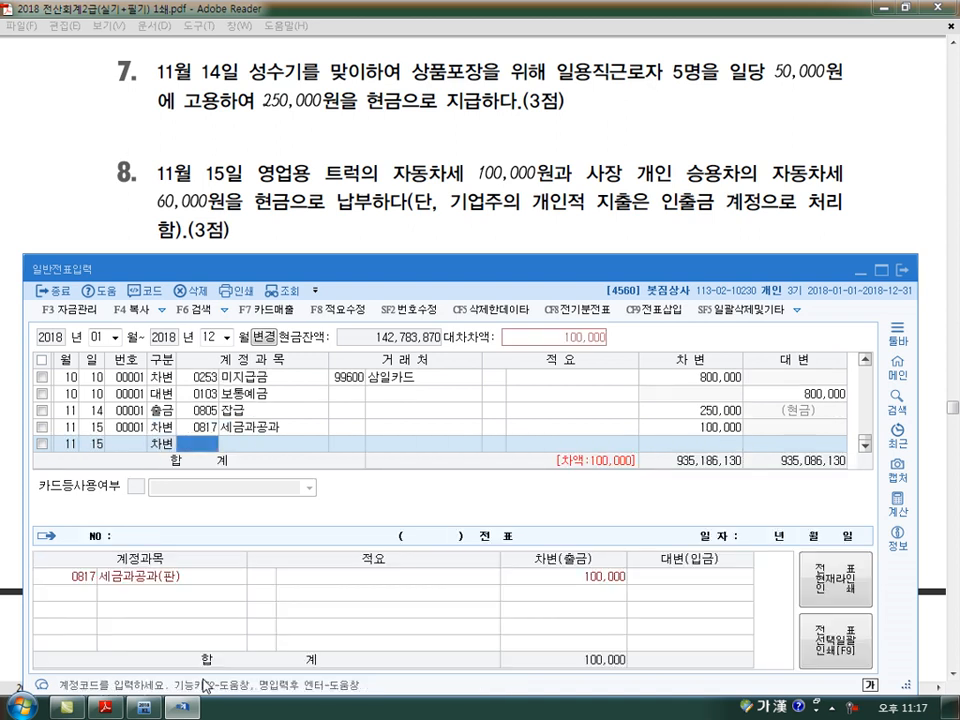
pyautogui.write('33')
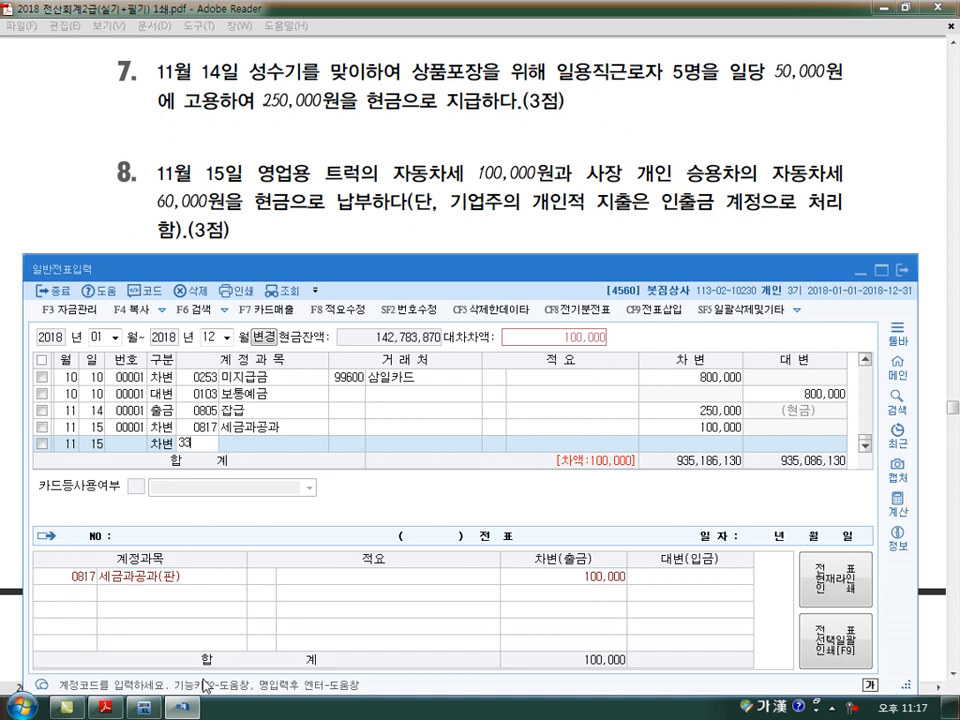
pyautogui.write('8')
pyautogui.press('Return')
pyautogui.press('Return')
pyautogui.press('Return')
pyautogui.press('Return')
pyautogui.press('Return')
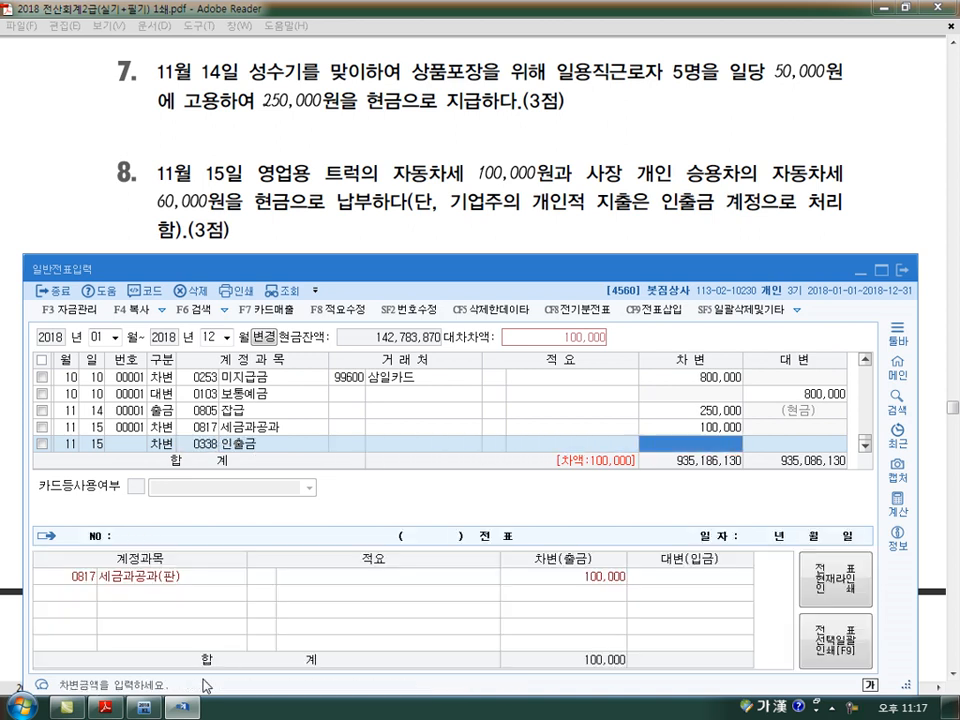
pyautogui.write('600000')
pyautogui.press('Return')
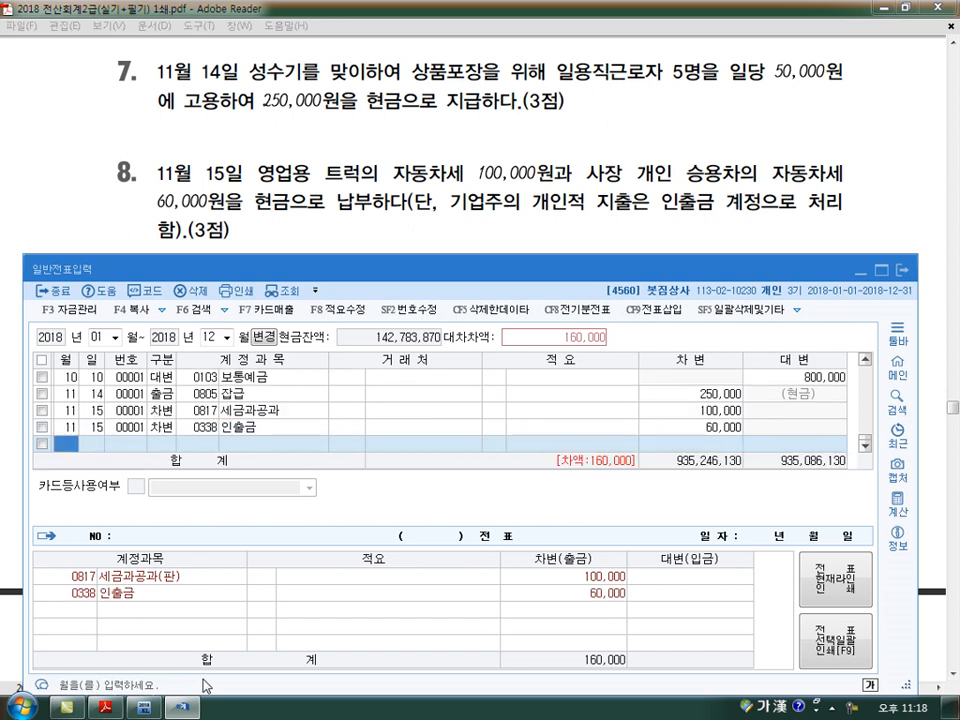
# Complete the November 15 voucher with a credit line for account 0101 현금 of 160,000
pyautogui.press('Return')
pyautogui.write('4')
pyautogui.press('Return')
pyautogui.write('101')
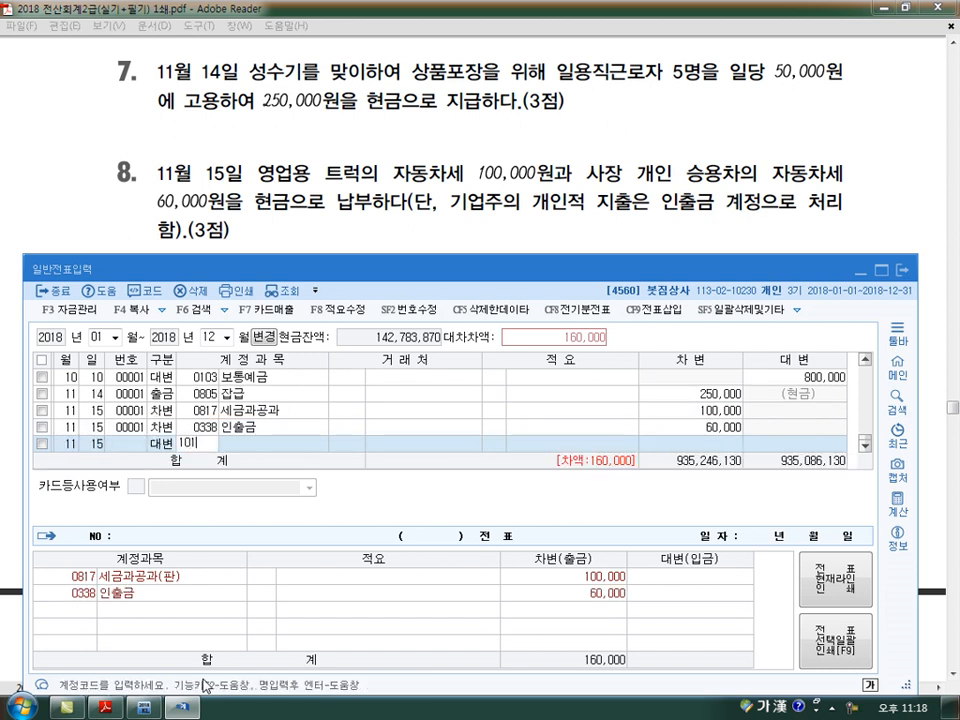
pyautogui.press('Return')
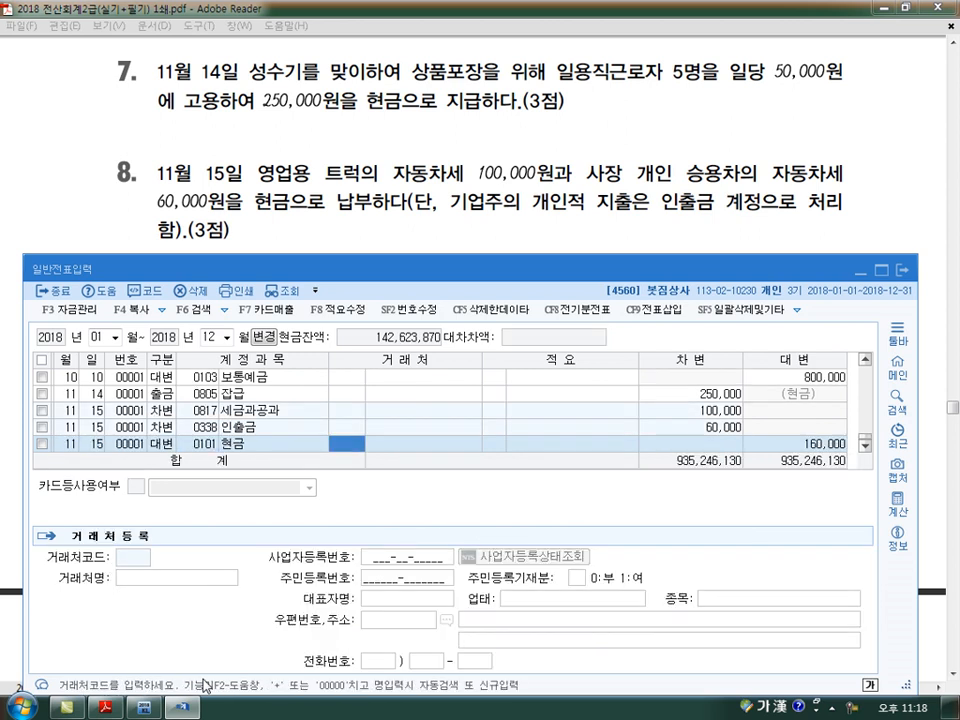
pyautogui.press('Return')
pyautogui.press('Return')
pyautogui.press('Return')
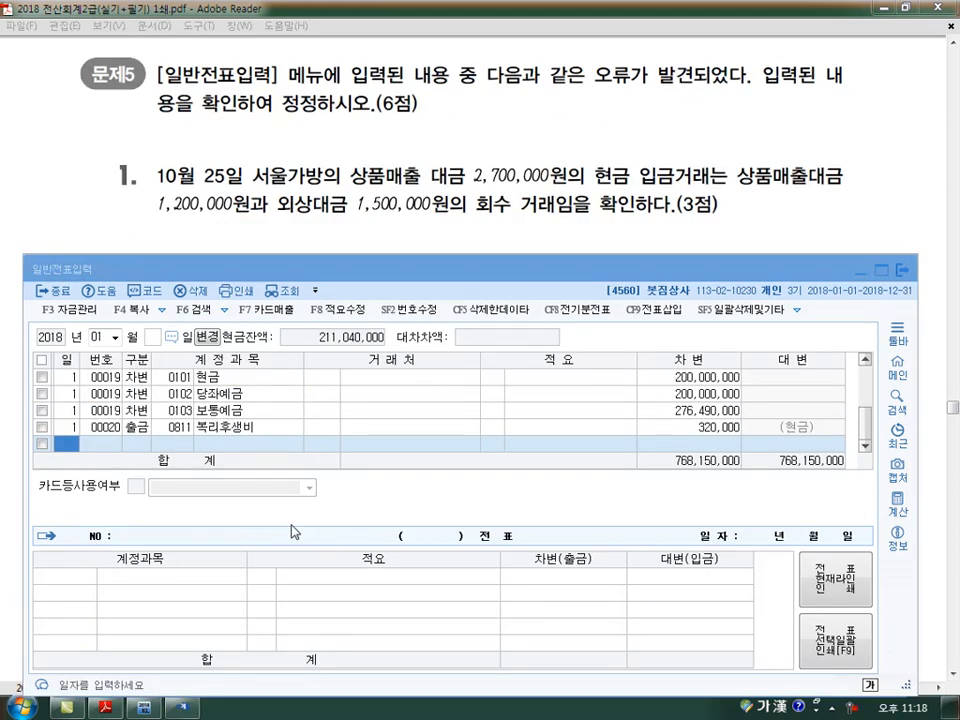
# Display the general journal vouchers of October 25 for the first error correction of 문제5
pyautogui.click(103, 338)
pyautogui.write('10')
pyautogui.press('Return')
pyautogui.write('25')
pyautogui.press('Return')
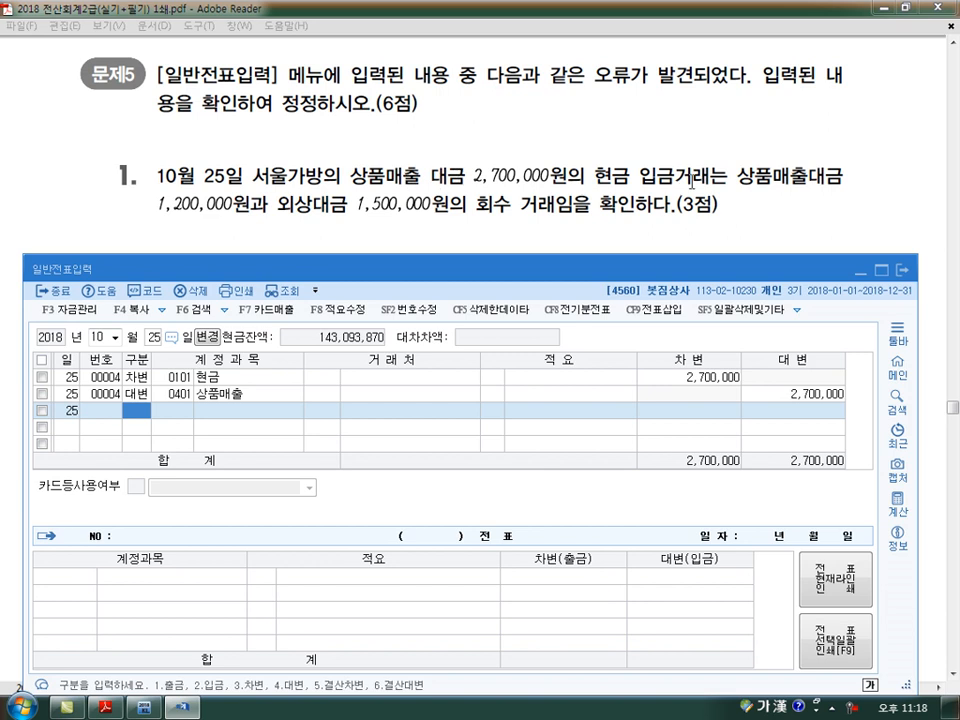
# Set the credit amount of the October 25 상품매출 line to 1,200,000
pyautogui.click(700, 395)
pyautogui.click(706, 381)
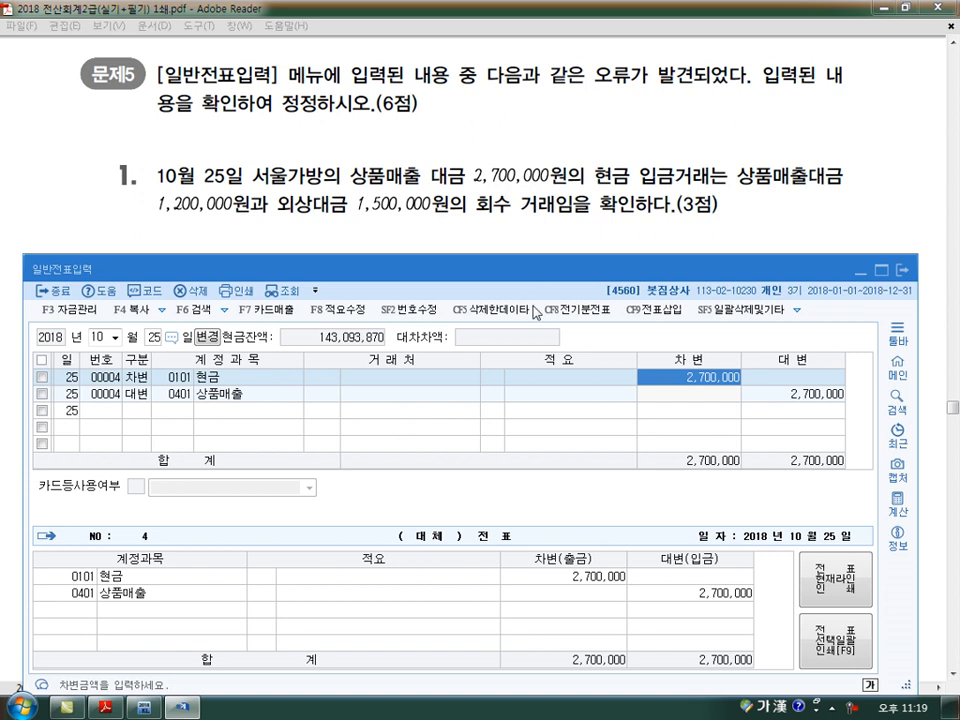
pyautogui.click(800, 394)
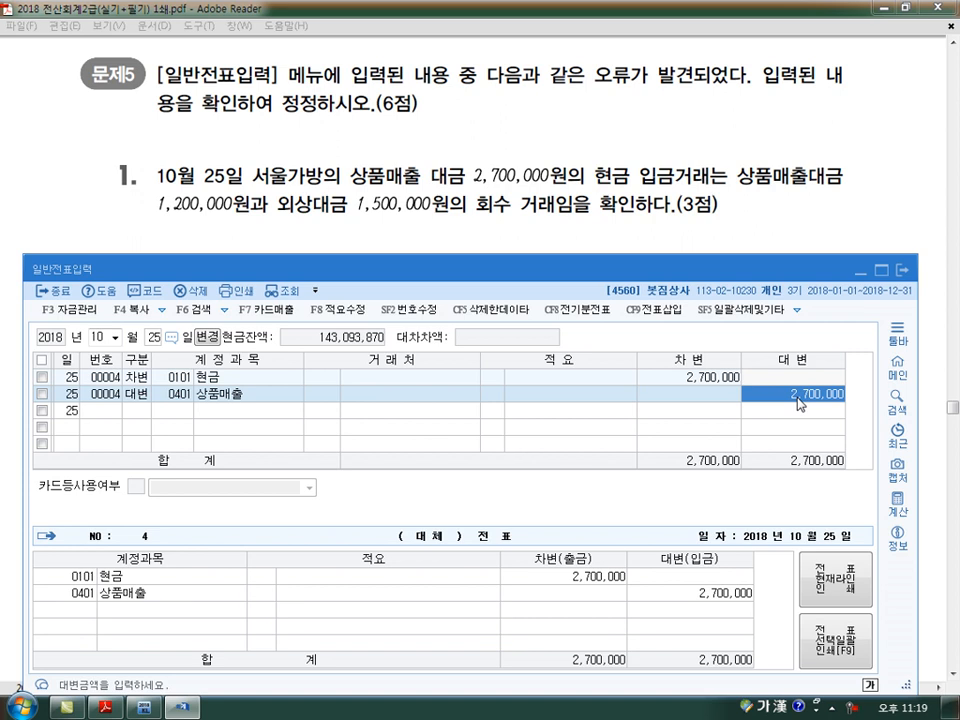
pyautogui.write('1200000')
pyautogui.press('Return')
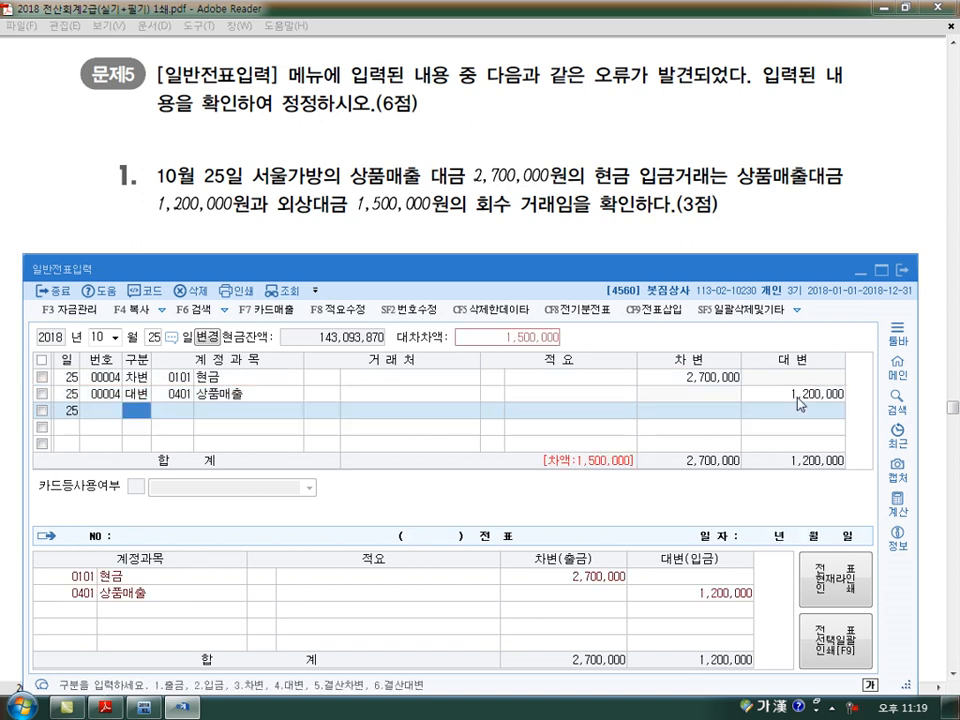
# Add an October 25 credit line for account 0108 외상매출금 with trading partner 서울가방 and an amount of 1,500,000
pyautogui.write('108')
pyautogui.press('Return')
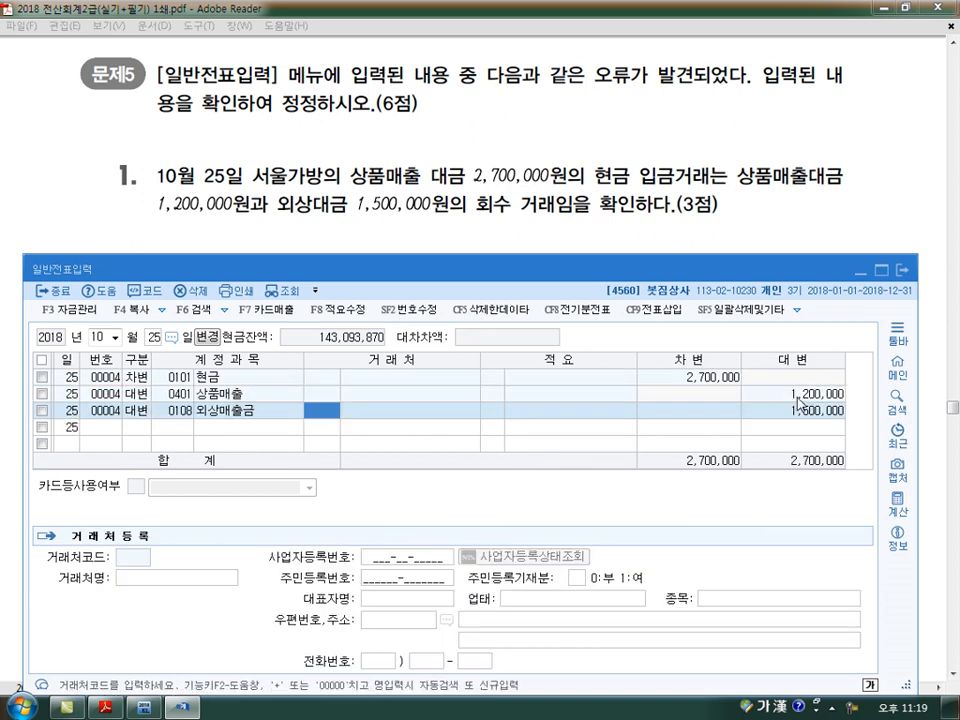
pyautogui.write('서울')
pyautogui.press('Return')
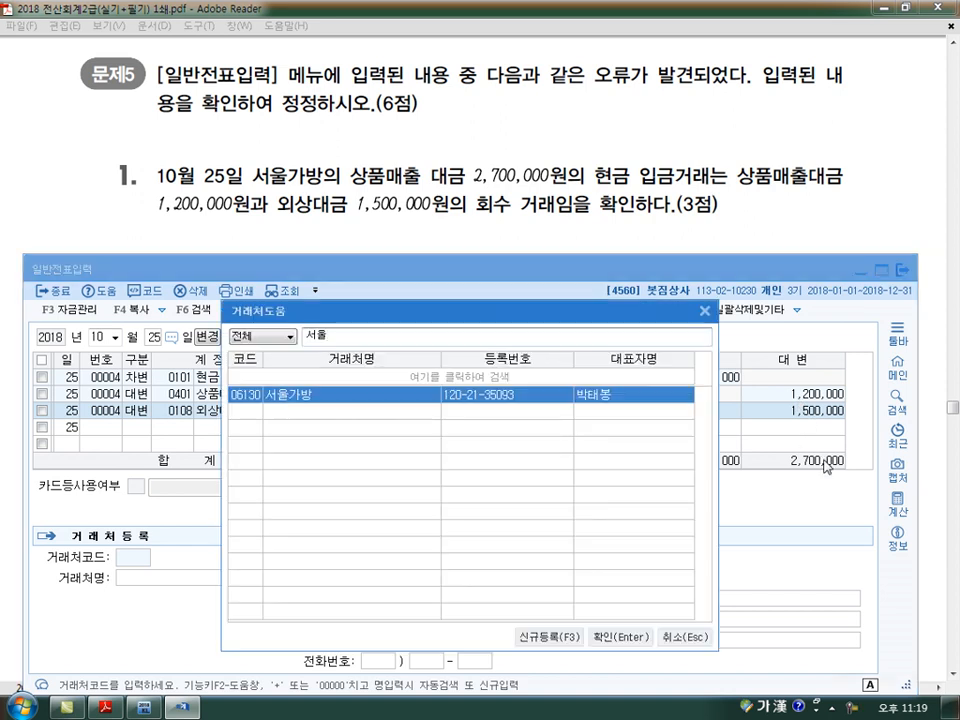
pyautogui.press('Return')
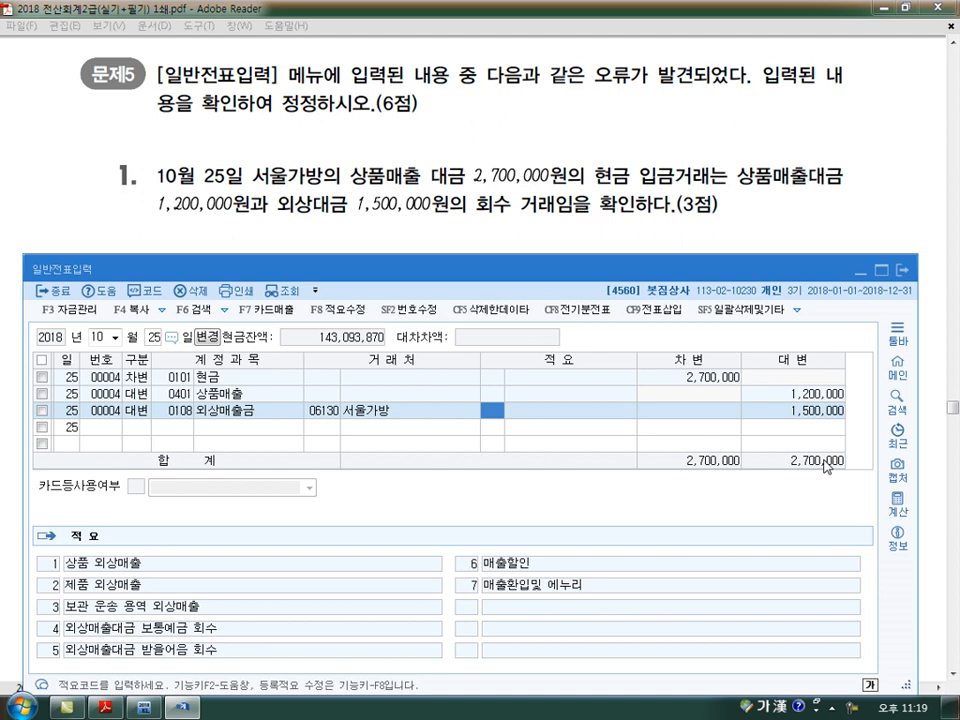
pyautogui.press('Return')
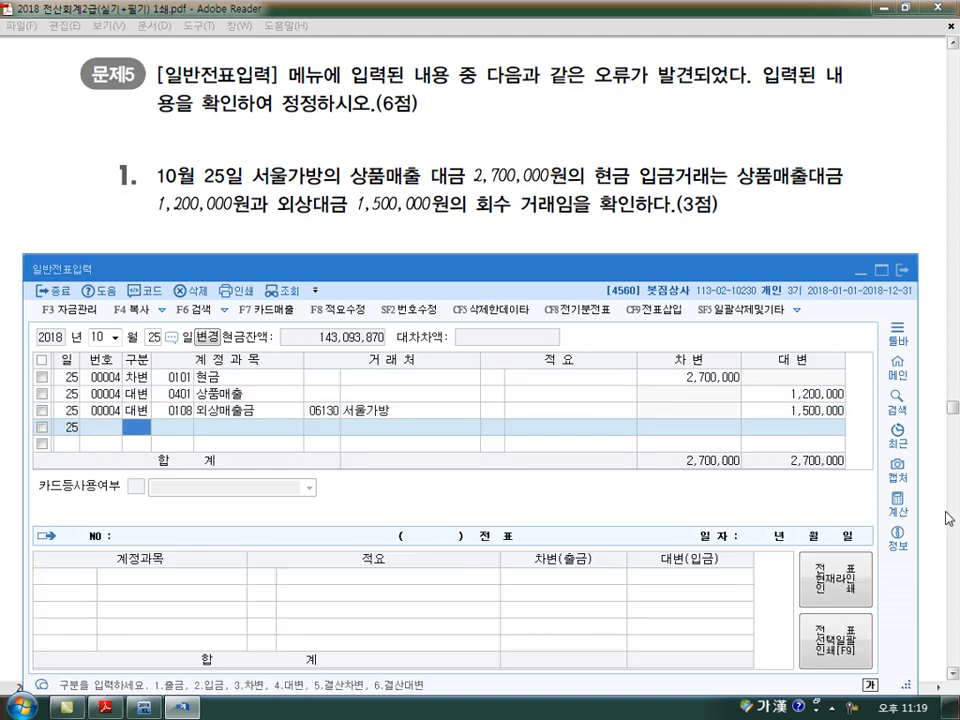
# Display the general journal vouchers of November 18 for the second error correction of 문제5
pyautogui.scroll(-3, 733, 552)
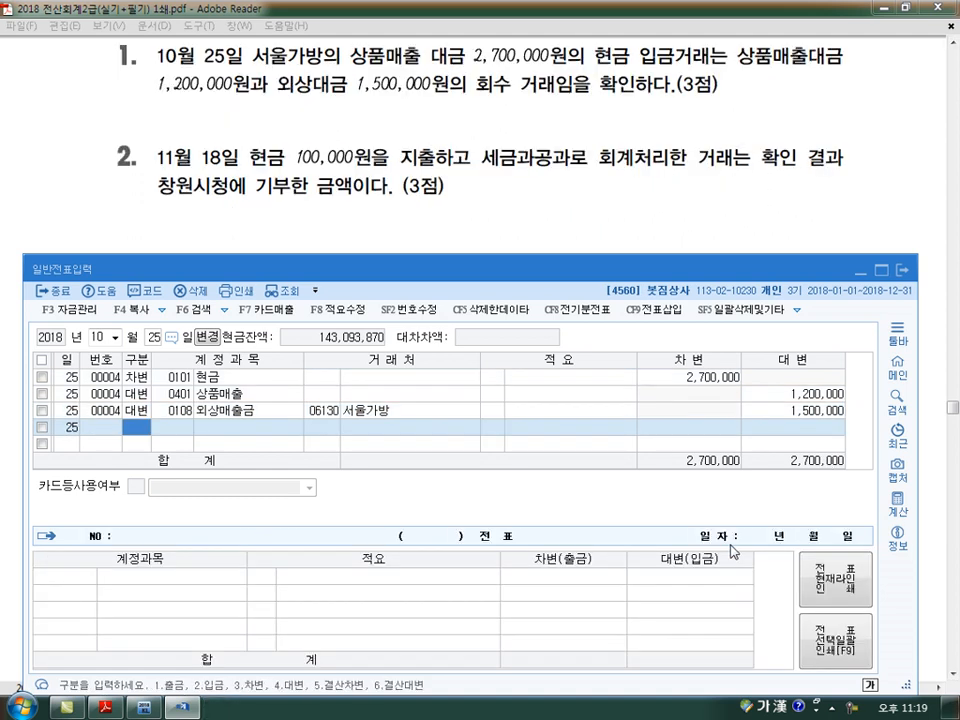
pyautogui.press('Escape')
pyautogui.press('Escape')
pyautogui.press('Escape')
pyautogui.write('11')
pyautogui.press('Return')
pyautogui.write('18')
pyautogui.press('Return')
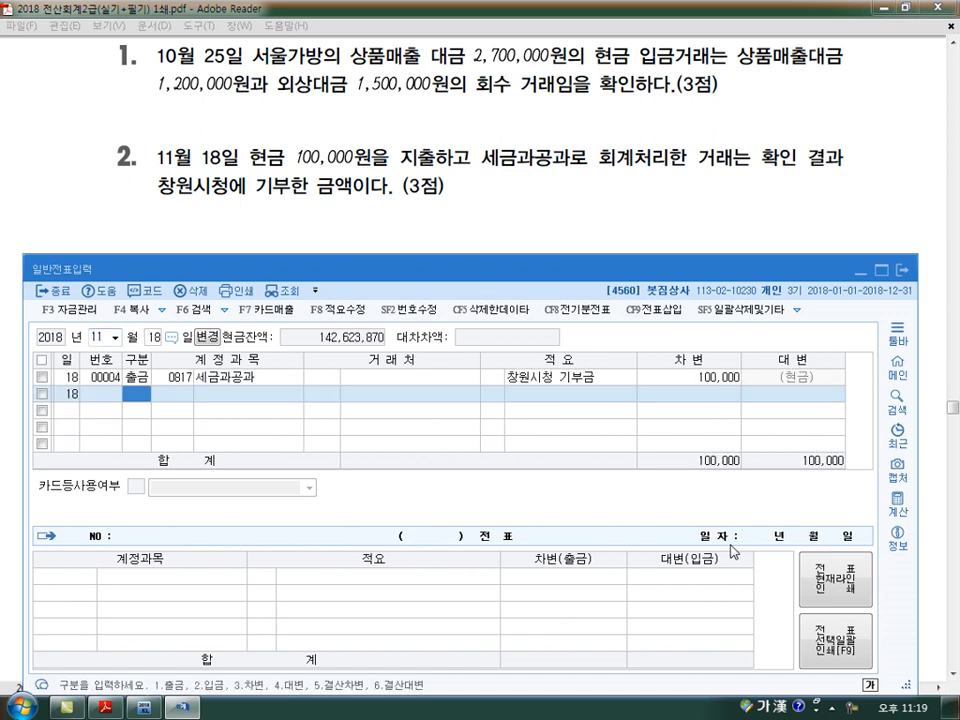
# Change the account of the November 18 출금 line for the 창원시청 donation to 0953 기부금
pyautogui.press('Up')
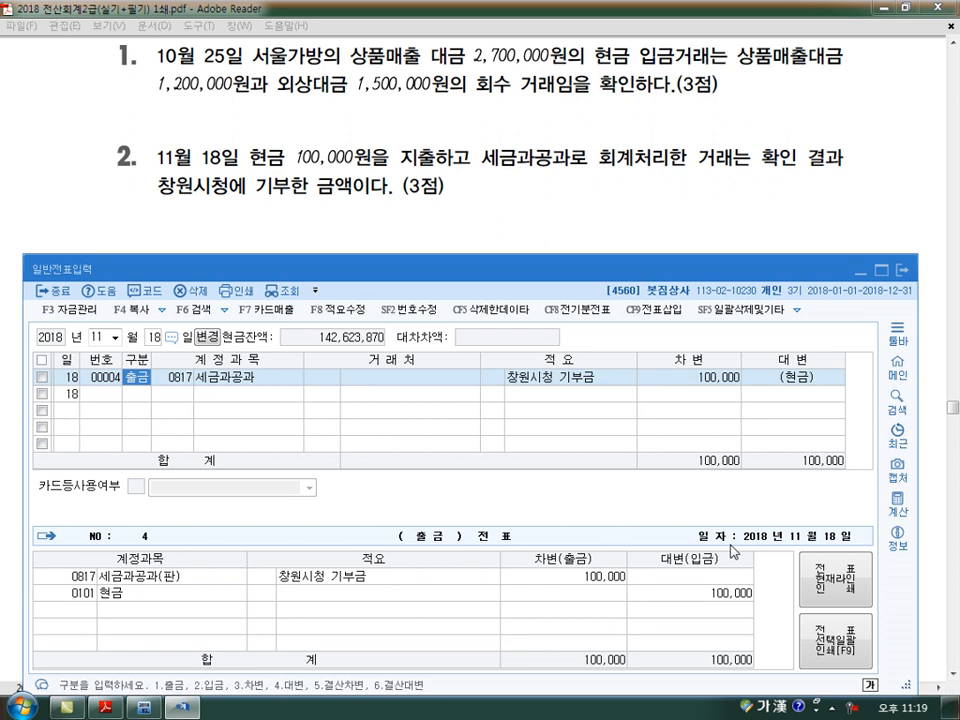
pyautogui.press('Return')
pyautogui.write('0953')
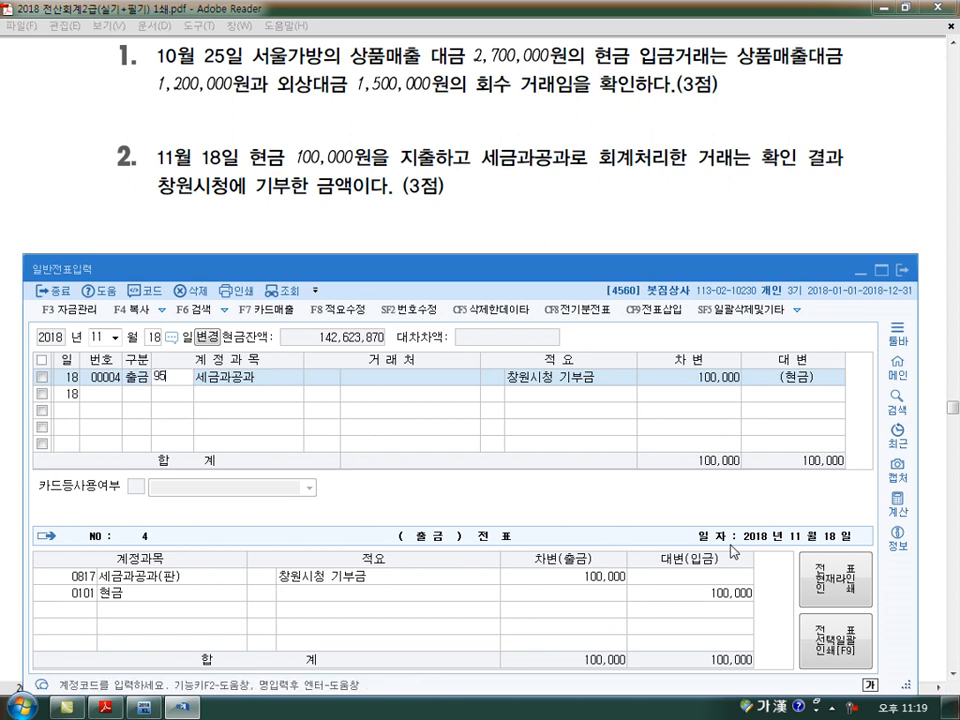
pyautogui.press('Return')
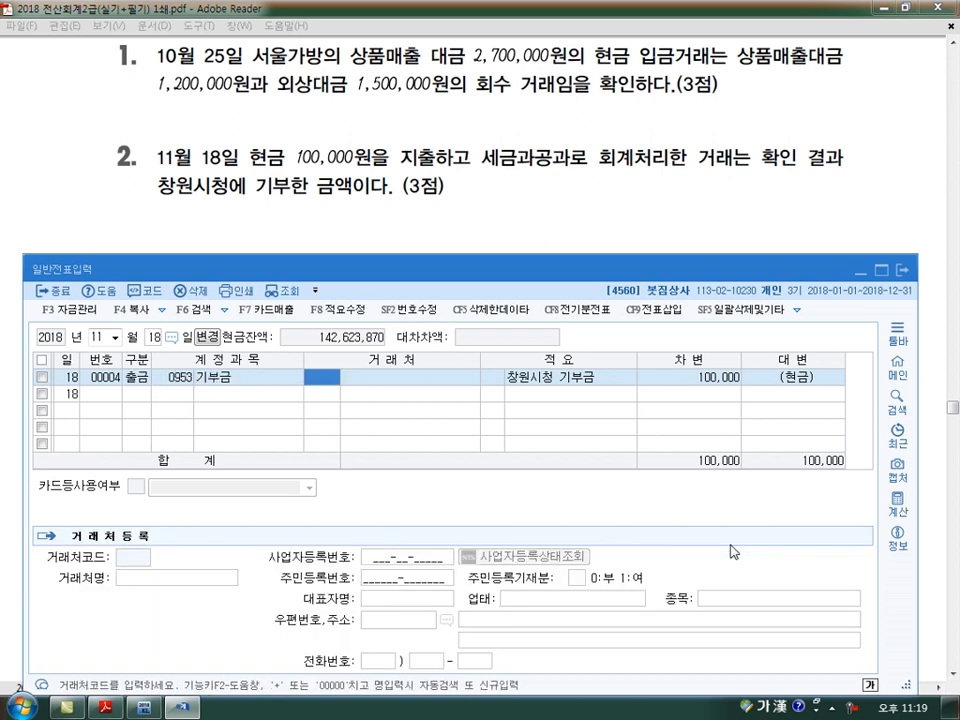
pyautogui.press('Down')
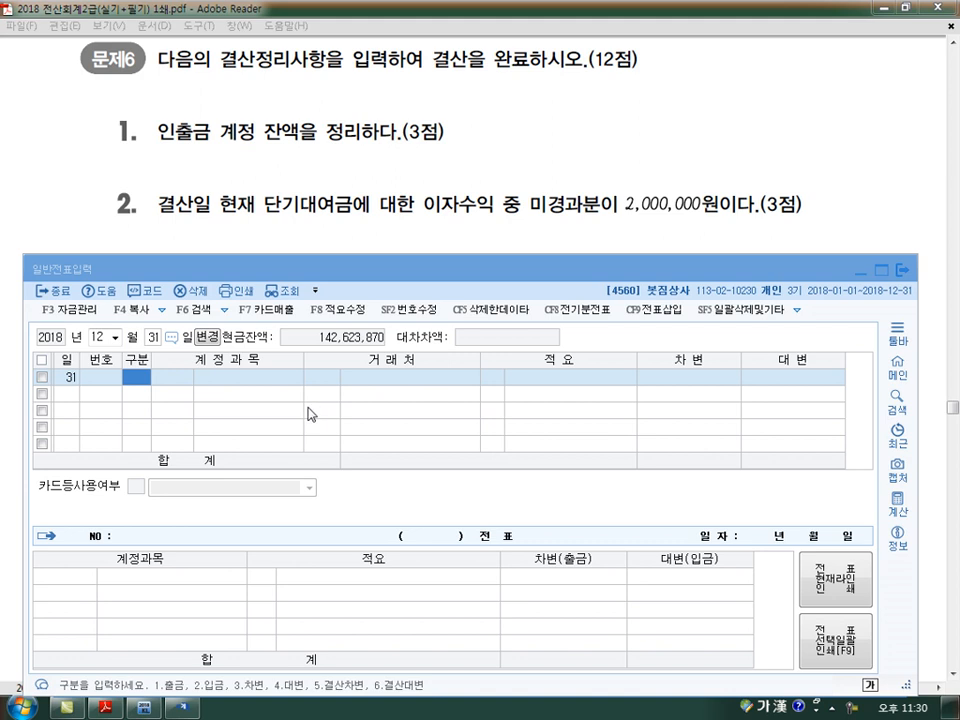
# Open the 합계잔액시산표 as of December 31 and select the 인출금 row to examine its balance
pyautogui.click(149, 708)
pyautogui.click(717, 229)
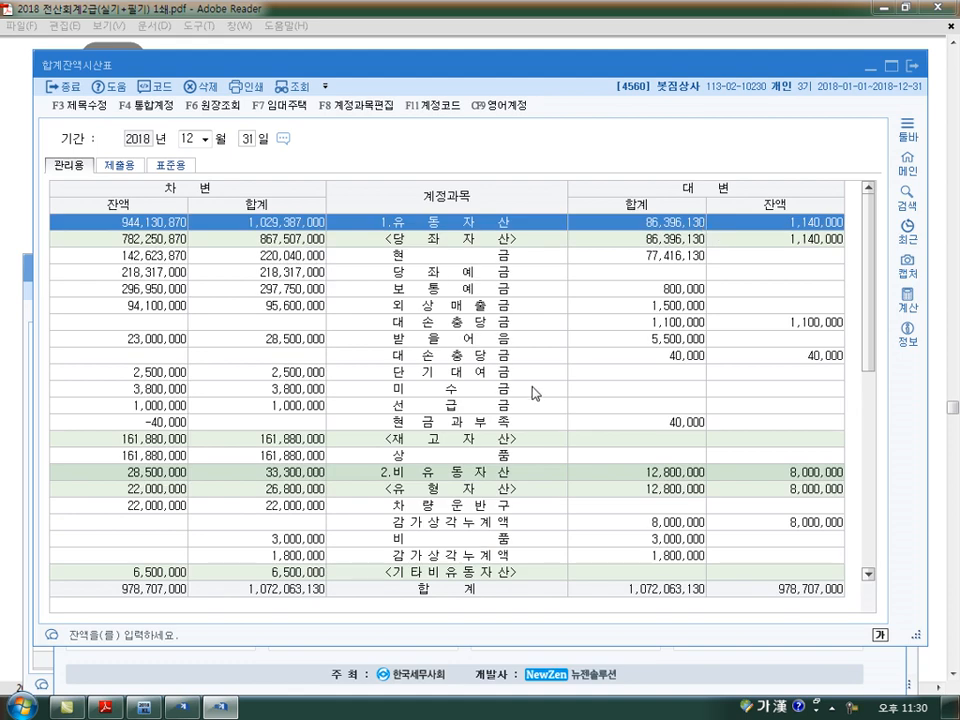
pyautogui.scroll(-3, 457, 481)
pyautogui.scroll(-3, 457, 481)
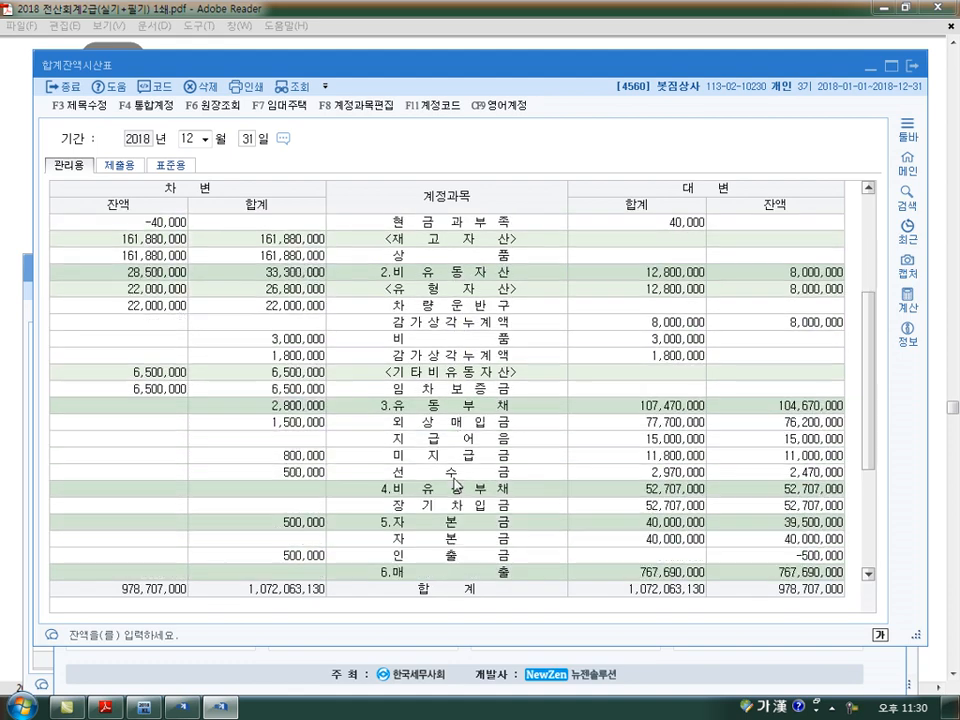
pyautogui.click(449, 457)
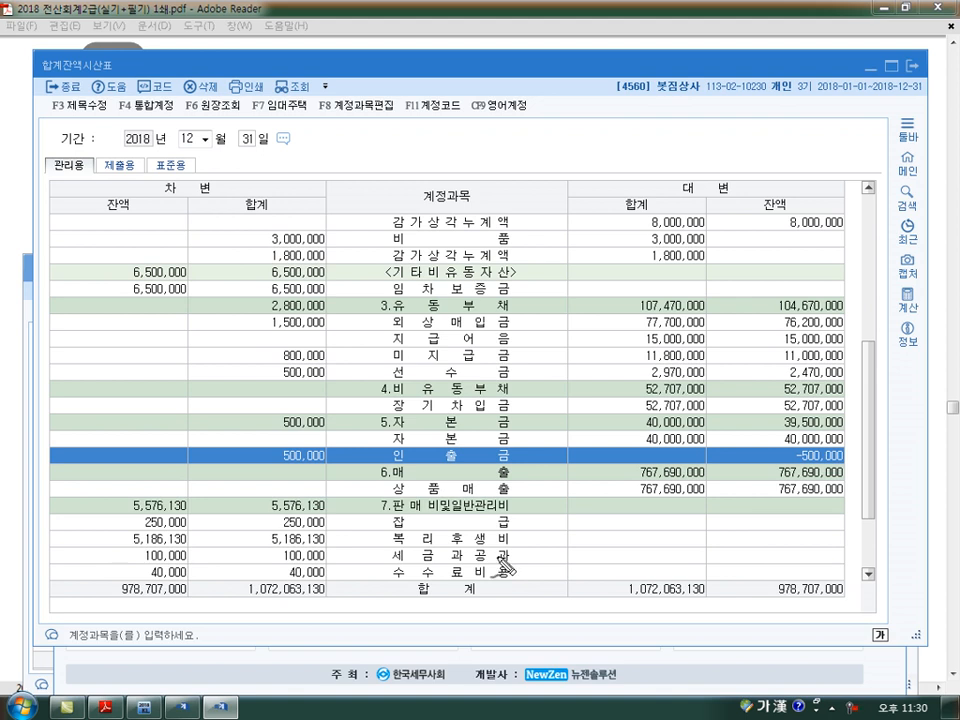
pyautogui.moveTo(108, 434)
pyautogui.mouseDown()
pyautogui.moveTo(110, 466)
pyautogui.moveTo(182, 458)
pyautogui.moveTo(99, 441)
pyautogui.moveTo(223, 469)
pyautogui.moveTo(335, 468)
pyautogui.moveTo(262, 484)
pyautogui.mouseUp()
pyautogui.moveTo(672, 512)
pyautogui.mouseDown()
pyautogui.moveTo(684, 524)
pyautogui.moveTo(676, 512)
pyautogui.mouseUp()
pyautogui.moveTo(770, 512)
pyautogui.mouseDown()
pyautogui.moveTo(762, 530)
pyautogui.moveTo(770, 514)
pyautogui.mouseUp()
pyautogui.moveTo(378, 471)
pyautogui.mouseDown()
pyautogui.moveTo(503, 466)
pyautogui.moveTo(464, 499)
pyautogui.moveTo(482, 490)
pyautogui.moveTo(518, 500)
pyautogui.mouseUp()
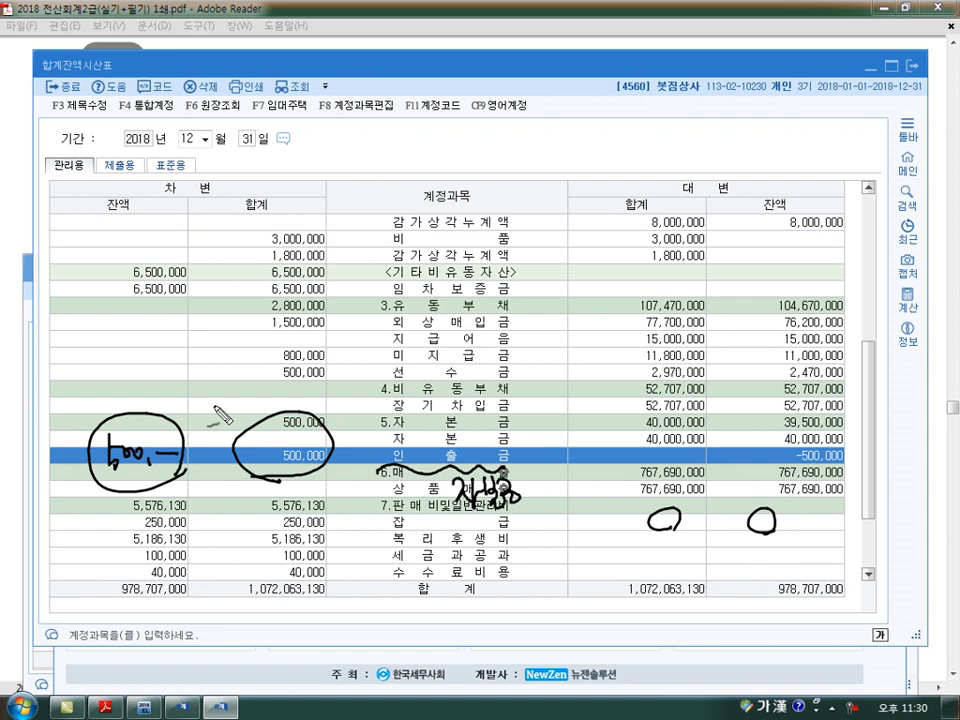
pyautogui.moveTo(101, 477)
pyautogui.mouseDown()
pyautogui.moveTo(176, 476)
pyautogui.moveTo(168, 480)
pyautogui.mouseUp()
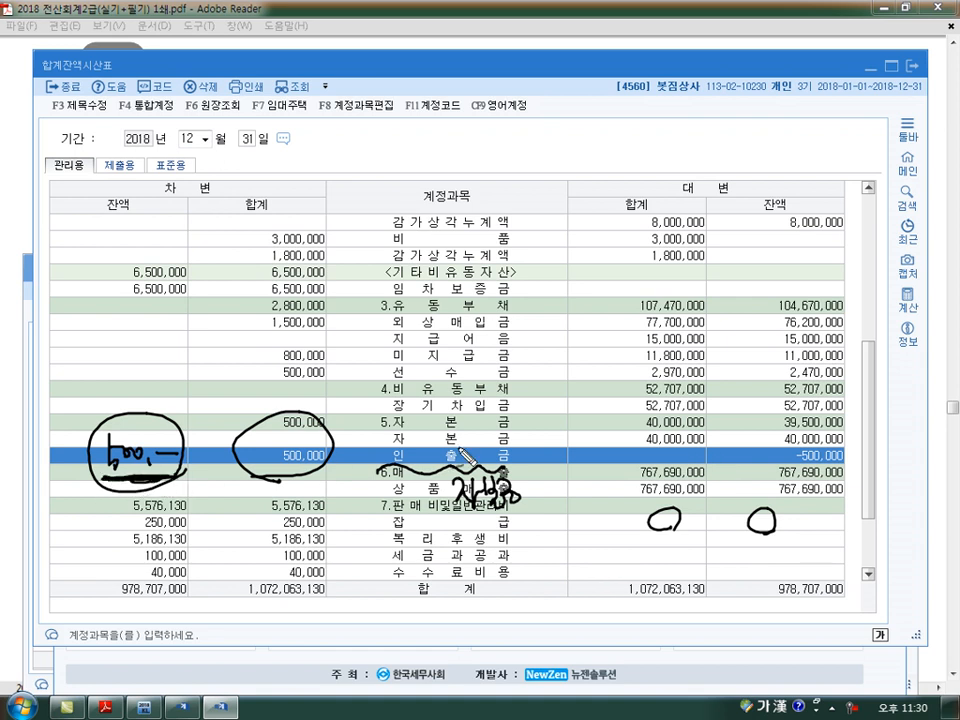
pyautogui.moveTo(840, 432); pyautogui.dragTo(848, 456)
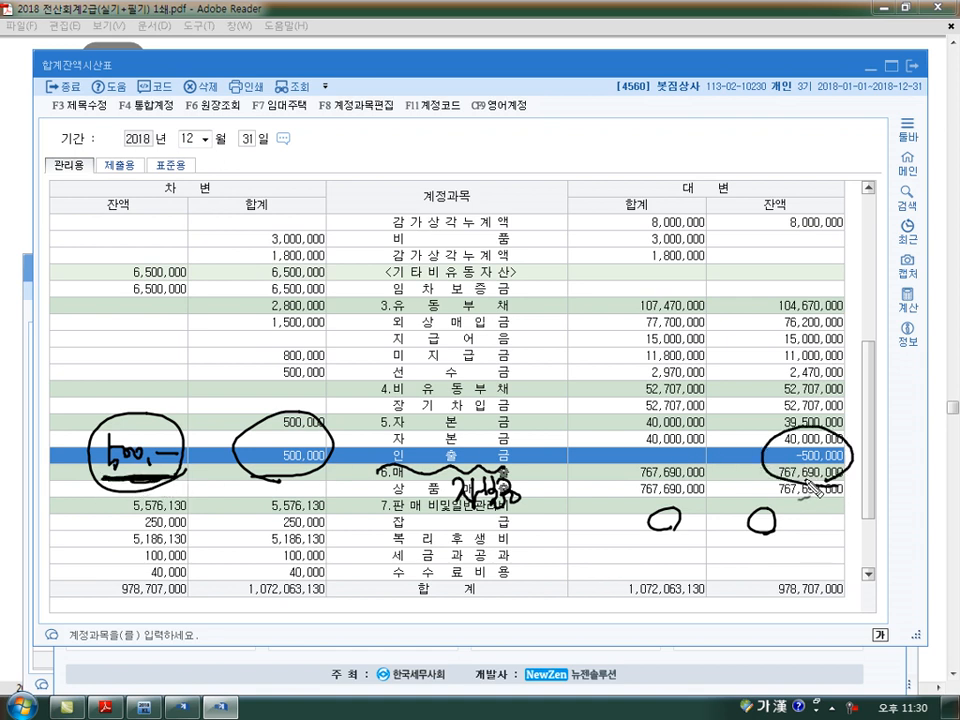
pyautogui.moveTo(768, 440)
pyautogui.mouseDown()
pyautogui.moveTo(440, 372)
pyautogui.moveTo(155, 430)
pyautogui.mouseUp()
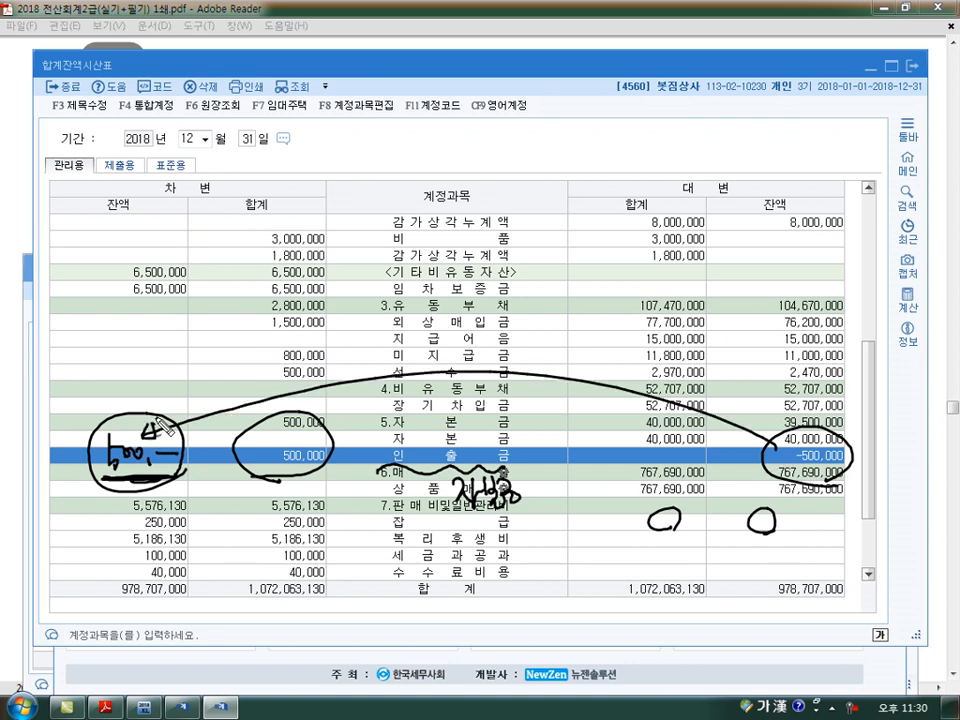
pyautogui.press('Escape')
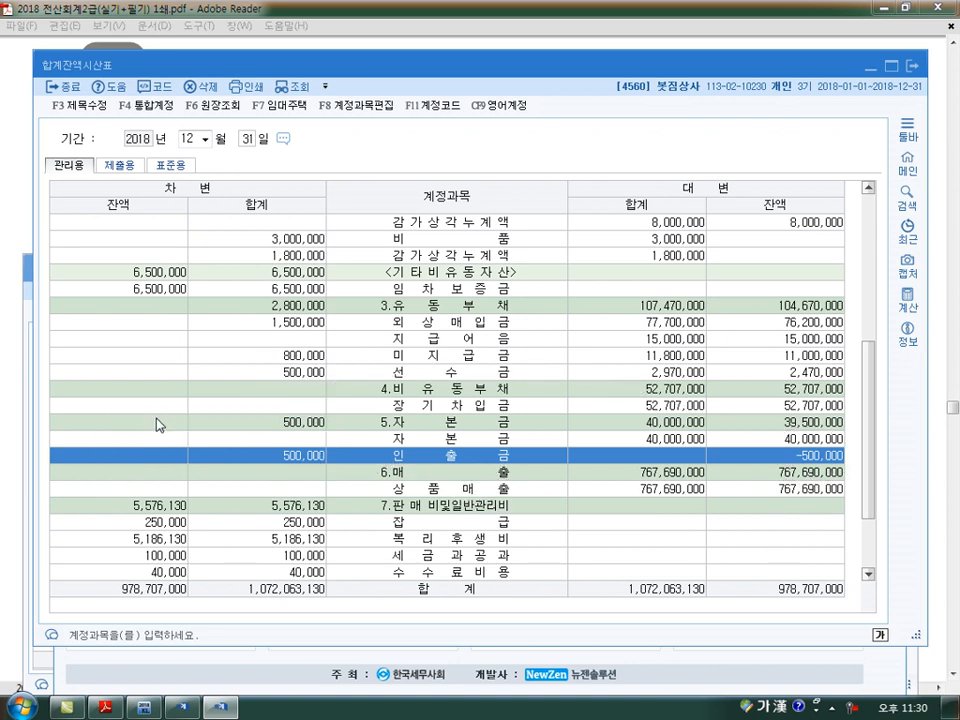
# Locate the 현금과부족 row in the trial balance, select it and circle the account name
pyautogui.click(172, 405)
pyautogui.scroll(2, 323, 413)
pyautogui.scroll(1, 323, 420)
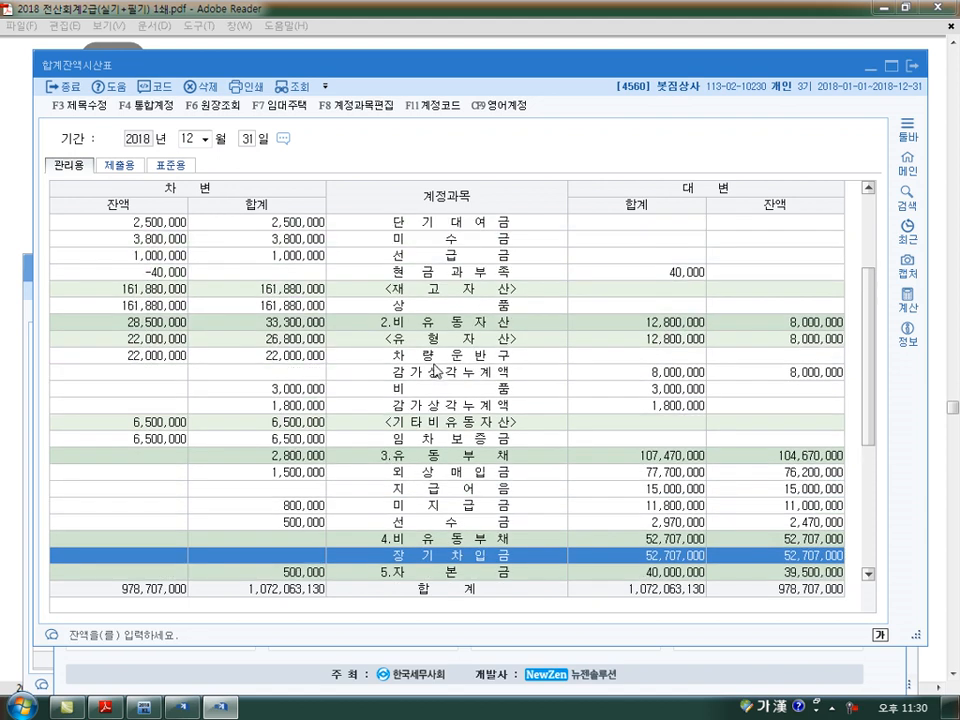
pyautogui.click(420, 274)
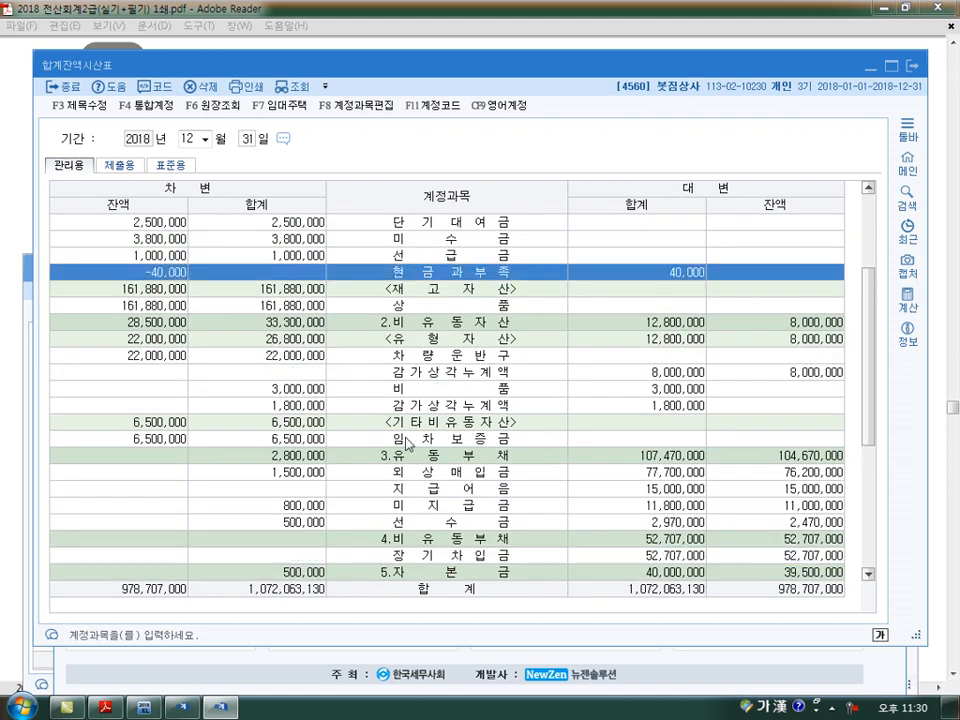
pyautogui.hotkey('ctrl', 'shift', 'd')
pyautogui.moveTo(504, 290)
pyautogui.mouseDown()
pyautogui.moveTo(412, 291)
pyautogui.moveTo(462, 294)
pyautogui.mouseUp()
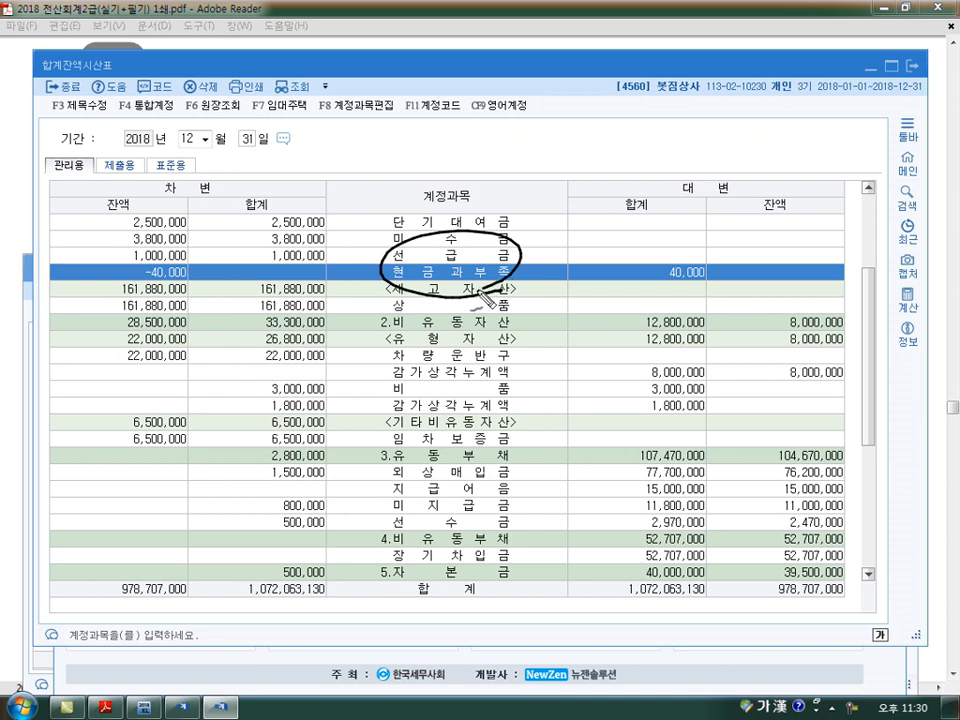
# Mark the 차변 and 대변 amount cells of the 현금과부족 row in the trial balance, then clear the annotations
pyautogui.moveTo(268, 238)
pyautogui.mouseDown()
pyautogui.moveTo(254, 262)
pyautogui.moveTo(276, 262)
pyautogui.mouseUp()
pyautogui.moveTo(153, 272)
pyautogui.mouseDown()
pyautogui.moveTo(140, 272)
pyautogui.moveTo(268, 264)
pyautogui.mouseUp()
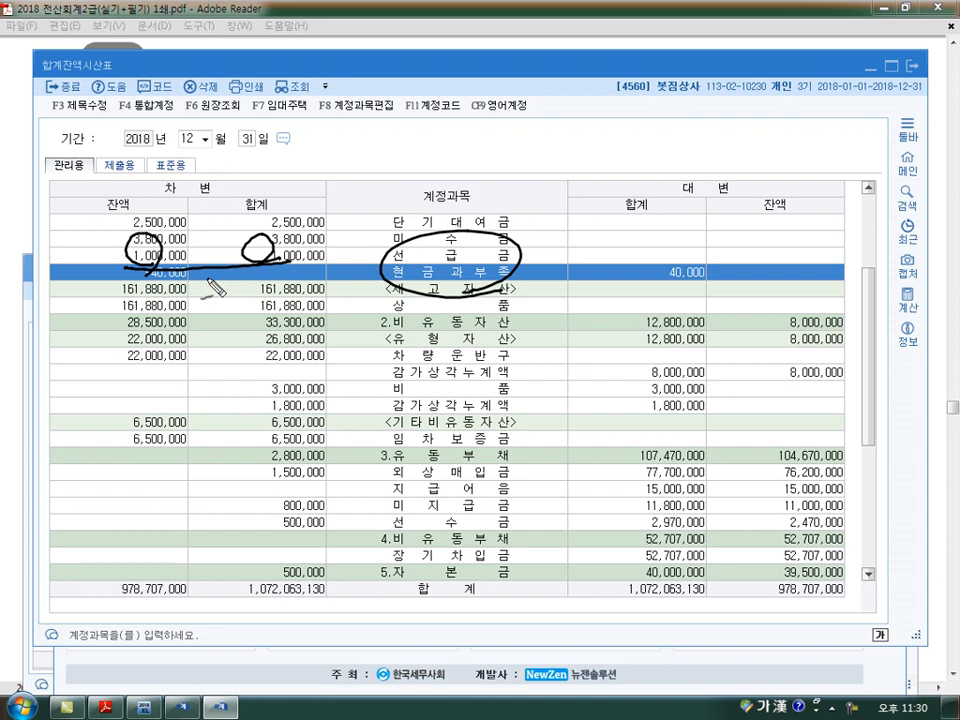
pyautogui.moveTo(762, 264)
pyautogui.mouseDown()
pyautogui.moveTo(764, 290)
pyautogui.moveTo(788, 271)
pyautogui.mouseUp()
pyautogui.moveTo(801, 284); pyautogui.dragTo(830, 267)
pyautogui.moveTo(705, 256)
pyautogui.mouseDown()
pyautogui.moveTo(662, 284)
pyautogui.moveTo(705, 262)
pyautogui.mouseUp()
pyautogui.moveTo(800, 300); pyautogui.dragTo(814, 296)
pyautogui.moveTo(745, 250)
pyautogui.mouseDown()
pyautogui.moveTo(553, 214)
pyautogui.moveTo(128, 245)
pyautogui.moveTo(130, 258)
pyautogui.mouseUp()
pyautogui.moveTo(100, 285); pyautogui.dragTo(112, 286)
pyautogui.moveTo(108, 300); pyautogui.dragTo(124, 283)
pyautogui.press('Escape')
# Circle the 차변 balance of the 현금과부족 row, draw an arrow to its 대변 balance column, and clear the drawing
pyautogui.hotkey('ctrl', '2')
pyautogui.moveTo(185, 262)
pyautogui.mouseDown()
pyautogui.moveTo(190, 288)
pyautogui.moveTo(580, 178)
pyautogui.moveTo(748, 282)
pyautogui.mouseUp()
pyautogui.moveTo(487, 540)
pyautogui.mouseDown()
pyautogui.moveTo(493, 498)
pyautogui.moveTo(505, 540)
pyautogui.mouseUp()
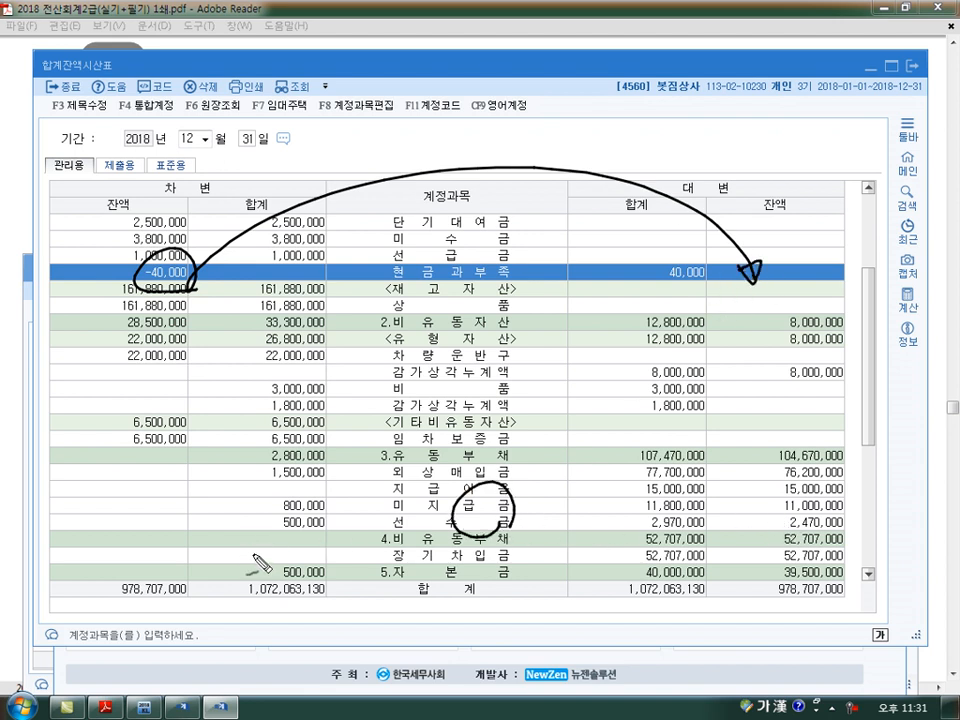
pyautogui.press('Escape')
# Locate the 인출금 row in the trial balance and select it to examine its balance
pyautogui.scroll(-3, 447, 462)
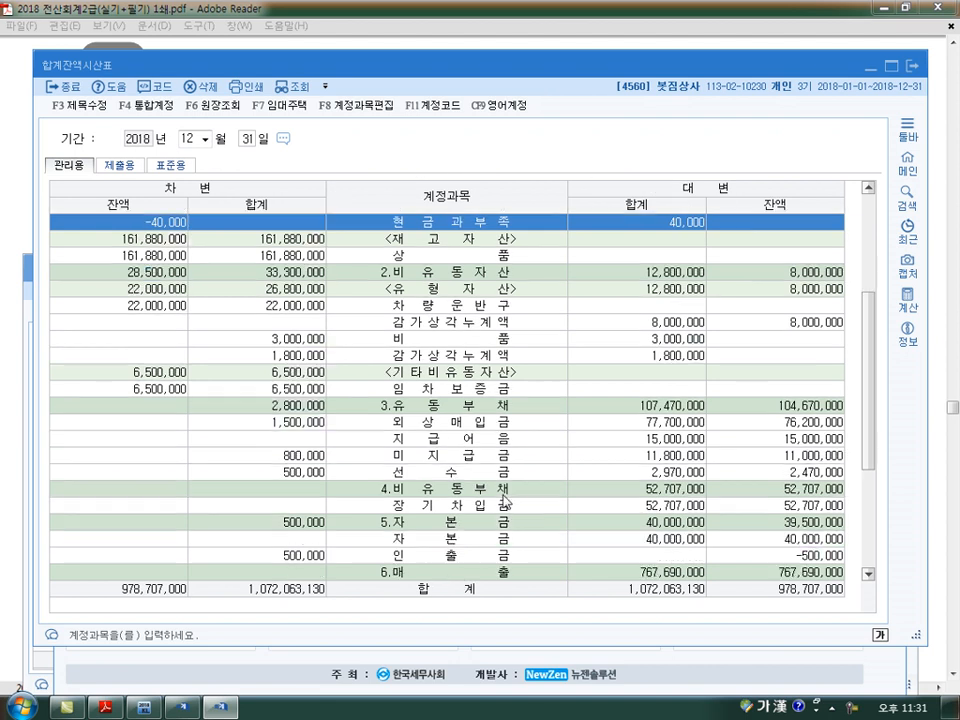
pyautogui.click(446, 456)
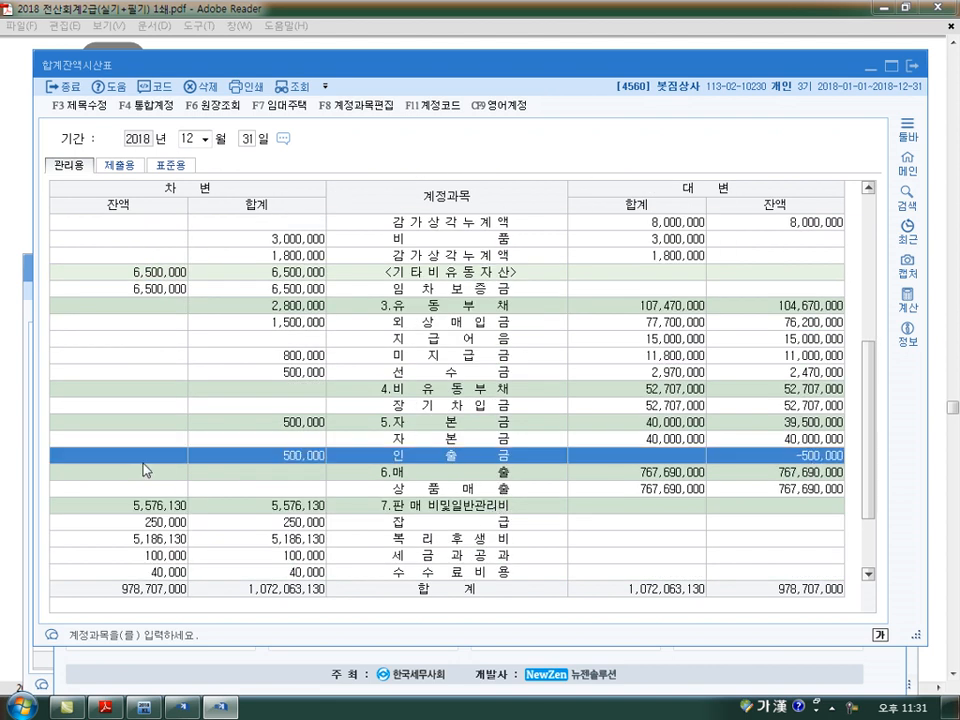
pyautogui.press('Escape')
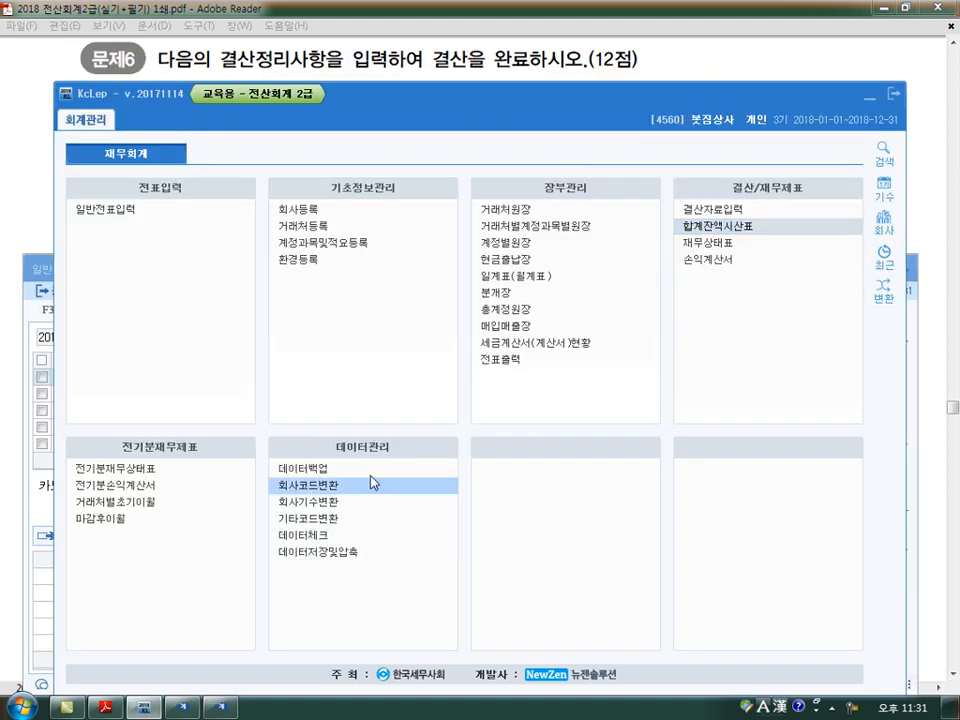
pyautogui.click(105, 708)
pyautogui.click(220, 708)
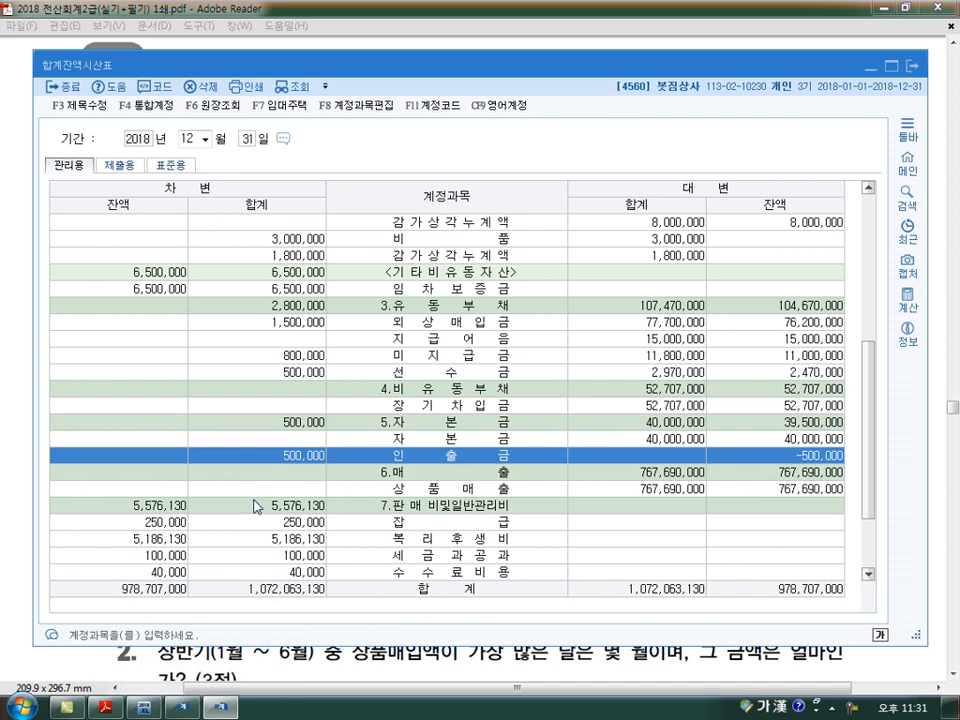
# Add a December 31 대변 line in 일반전표입력 for account 0338 인출금 with 500,000
pyautogui.click(221, 700)
pyautogui.write('4')
pyautogui.press('Return')
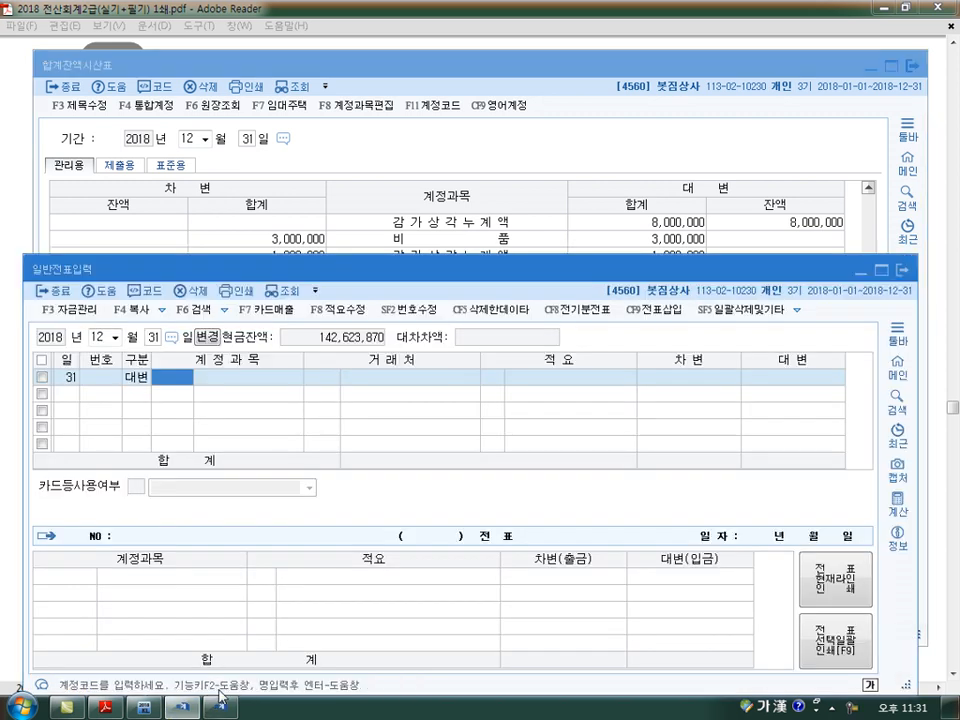
pyautogui.write('338')
pyautogui.press('Return')
pyautogui.press('Return')
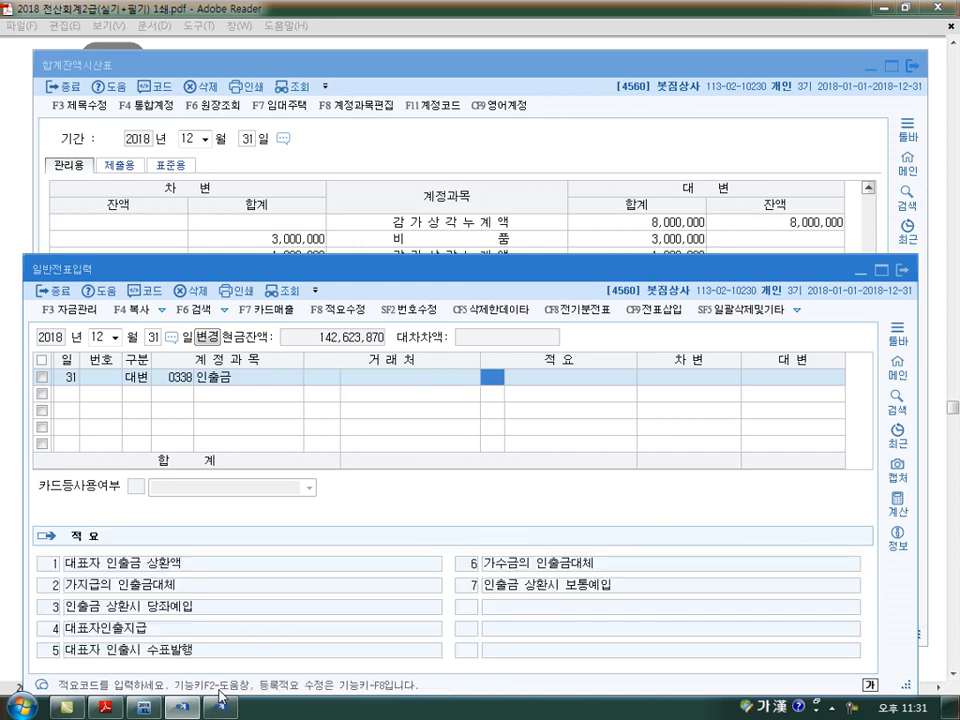
pyautogui.press('Return')
pyautogui.write('5000000')
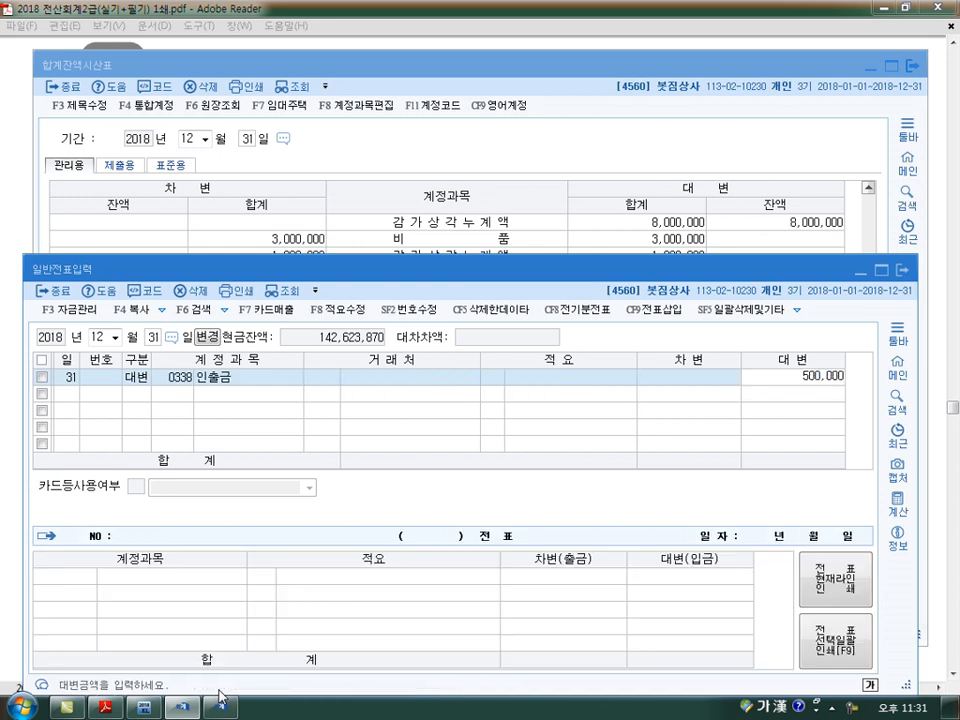
# Add the offsetting 차변 line for account 0331 자본금 with 500,000
pyautogui.press('Return')
pyautogui.write('33')
pyautogui.press('Return')
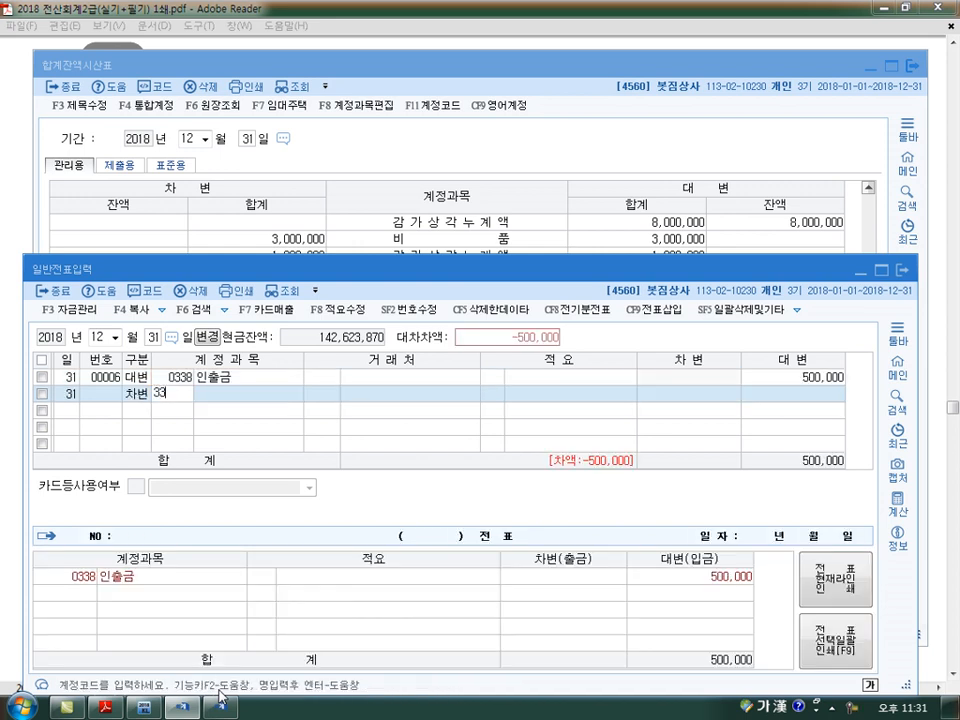
pyautogui.write('331')
pyautogui.press('Return')
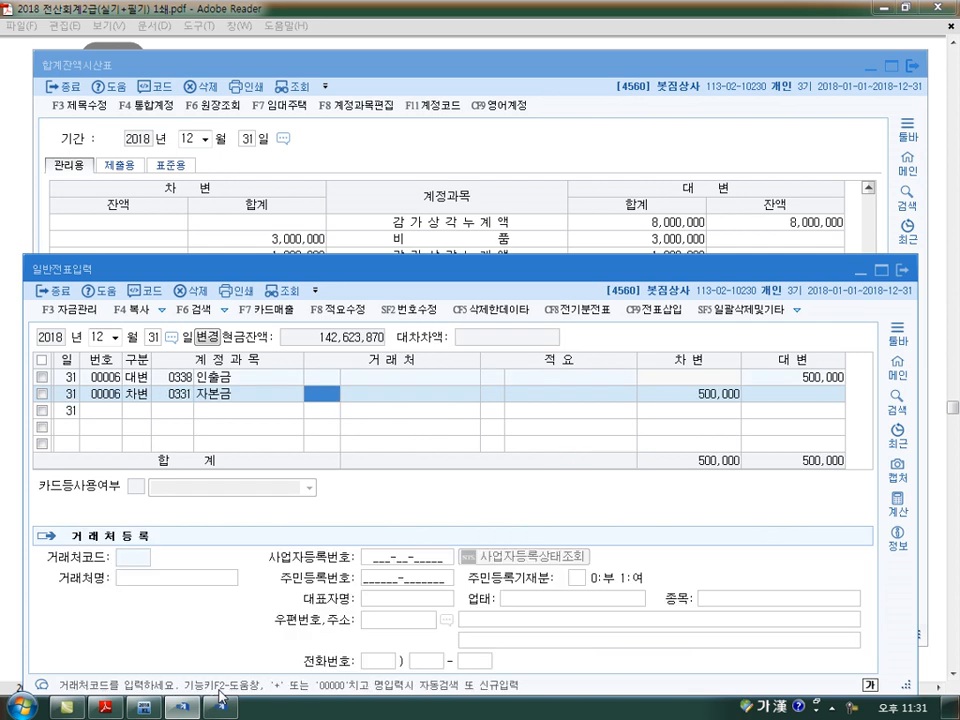
# Refresh the 합계잔액시산표 and select the 인출금 row to check its balance
pyautogui.click(505, 120)
pyautogui.click(302, 90)
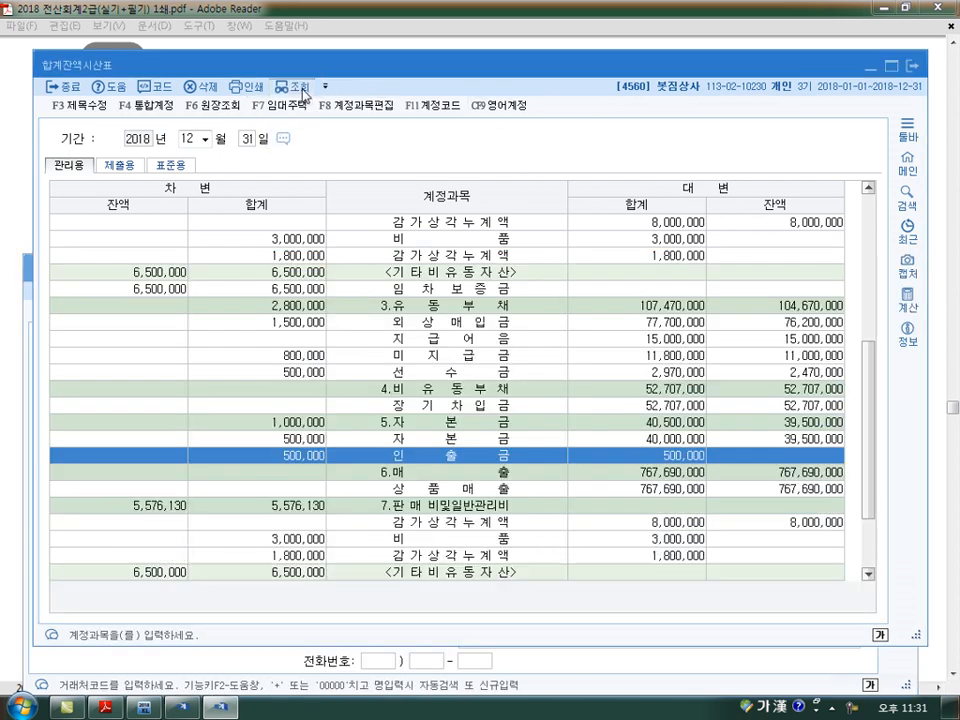
pyautogui.scroll(-4, 445, 523)
pyautogui.scroll(-2, 445, 530)
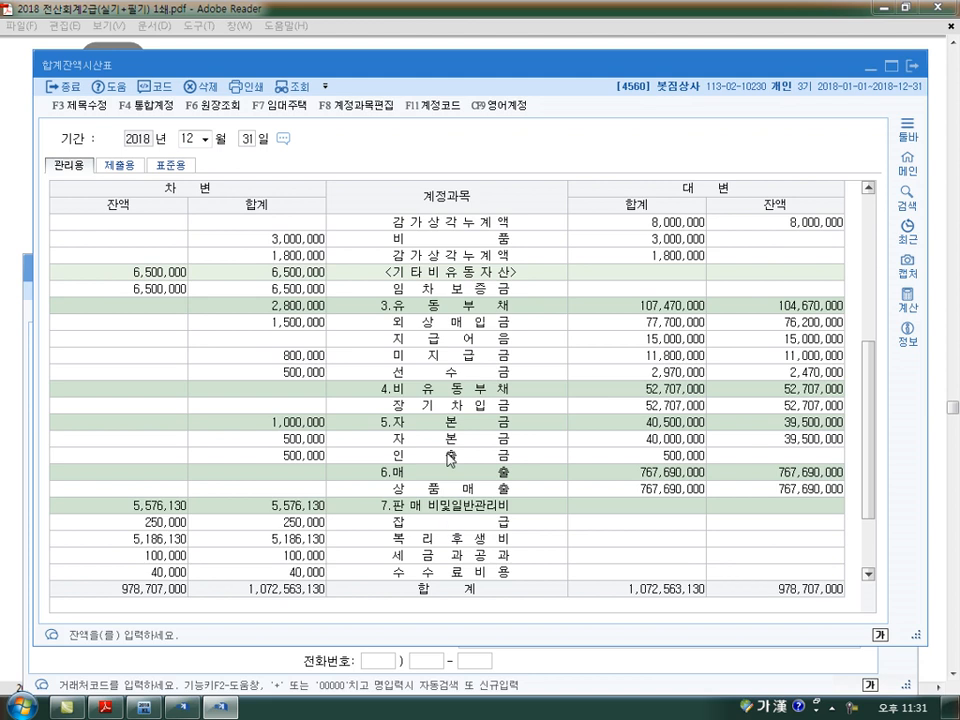
pyautogui.click(640, 457)
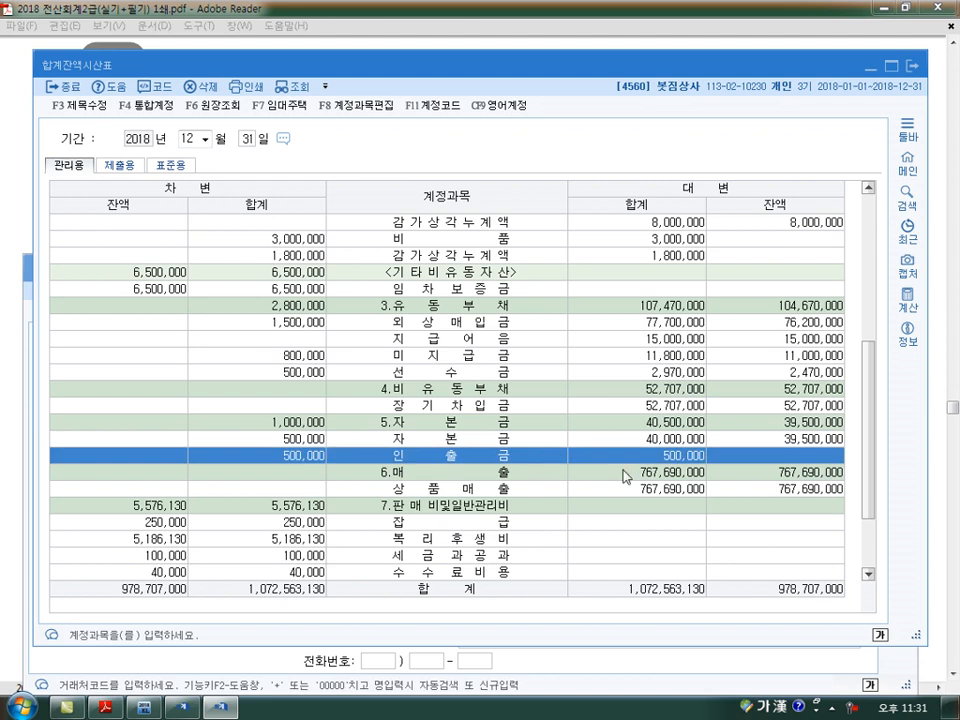
# Read closing item 2 in the exam PDF and add a December 31 차변 line for 0901 이자수익 with 2,000,000
pyautogui.click(105, 707)
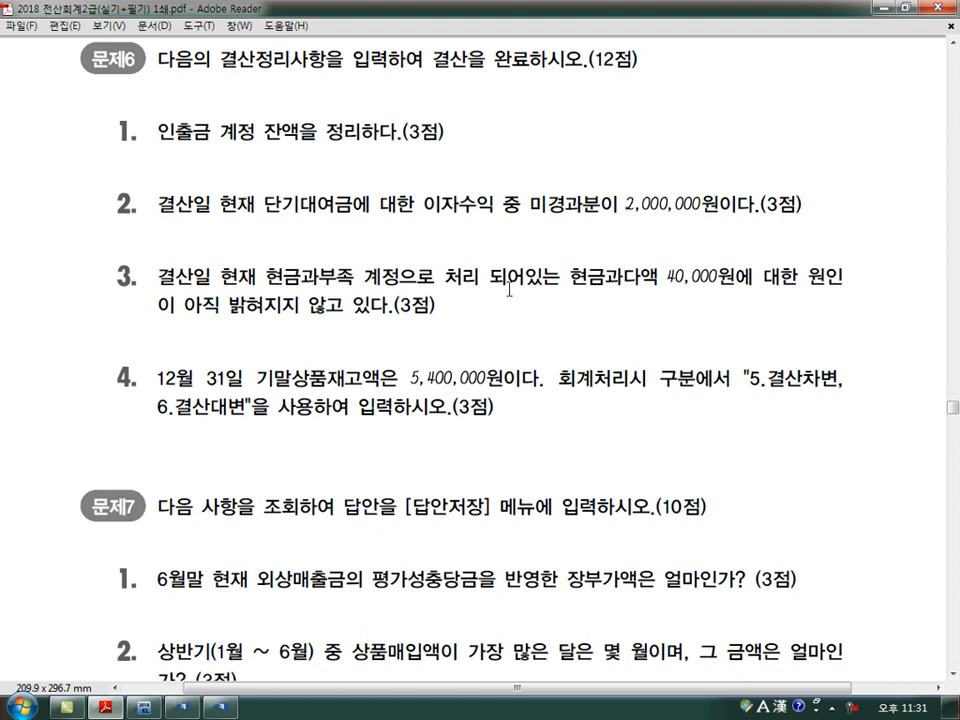
pyautogui.hotkey('alt', 'Tab')
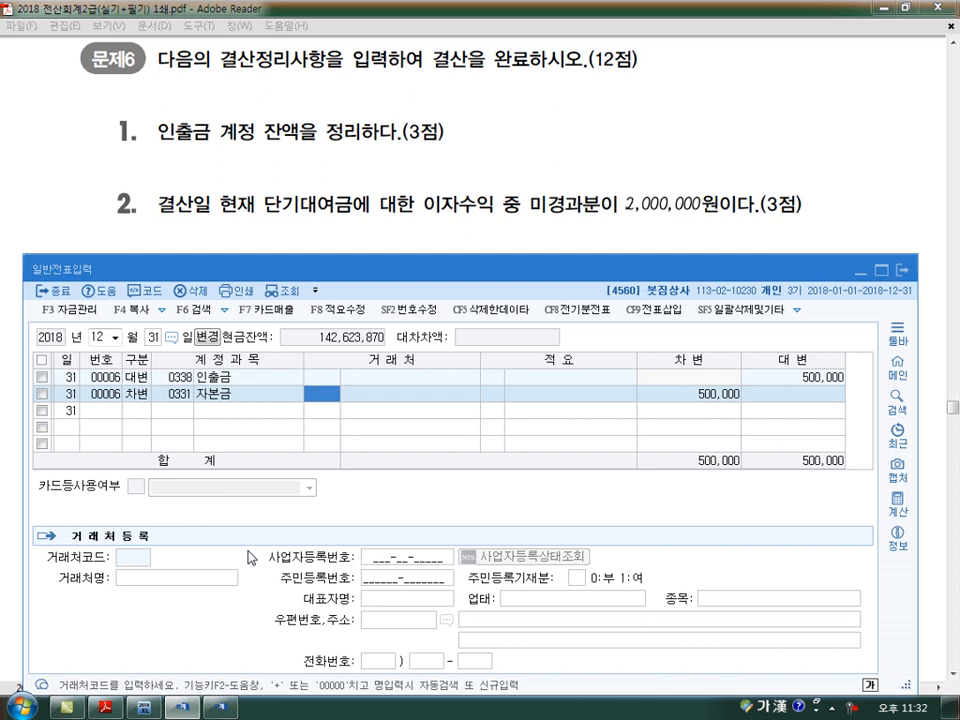
pyautogui.press('Down')
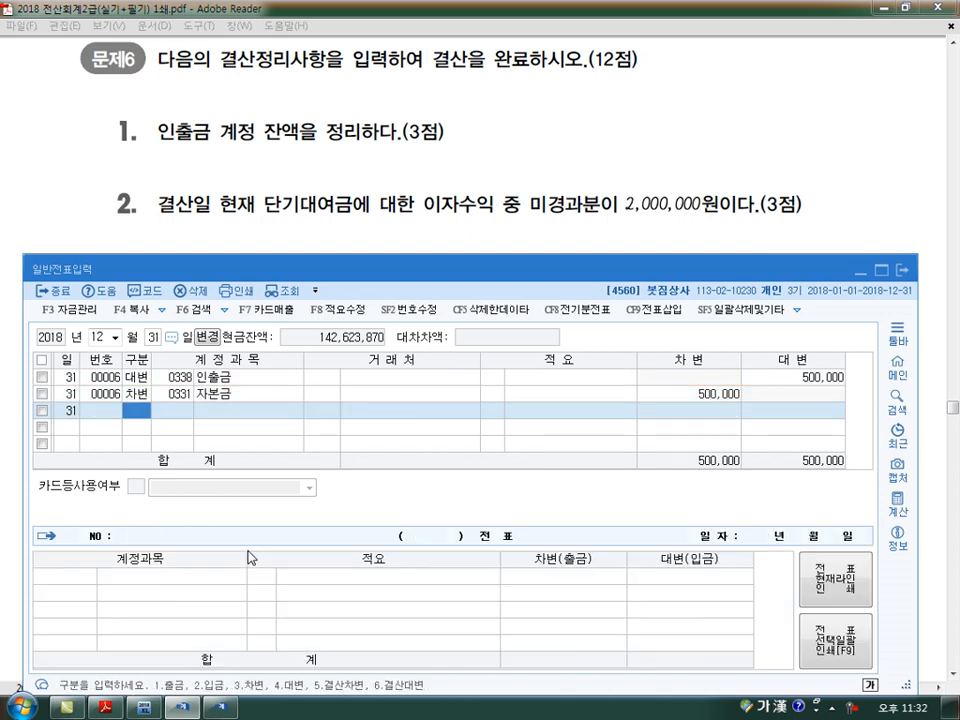
pyautogui.write('3')
pyautogui.press('Return')
pyautogui.write('901')
pyautogui.press('Return')
pyautogui.press('Return')
# Add the offsetting 대변 line for account 0263 선수수익 with 2,000,000 and move to a new voucher line
pyautogui.press('Return')
pyautogui.write('2000000')
pyautogui.press('Return')
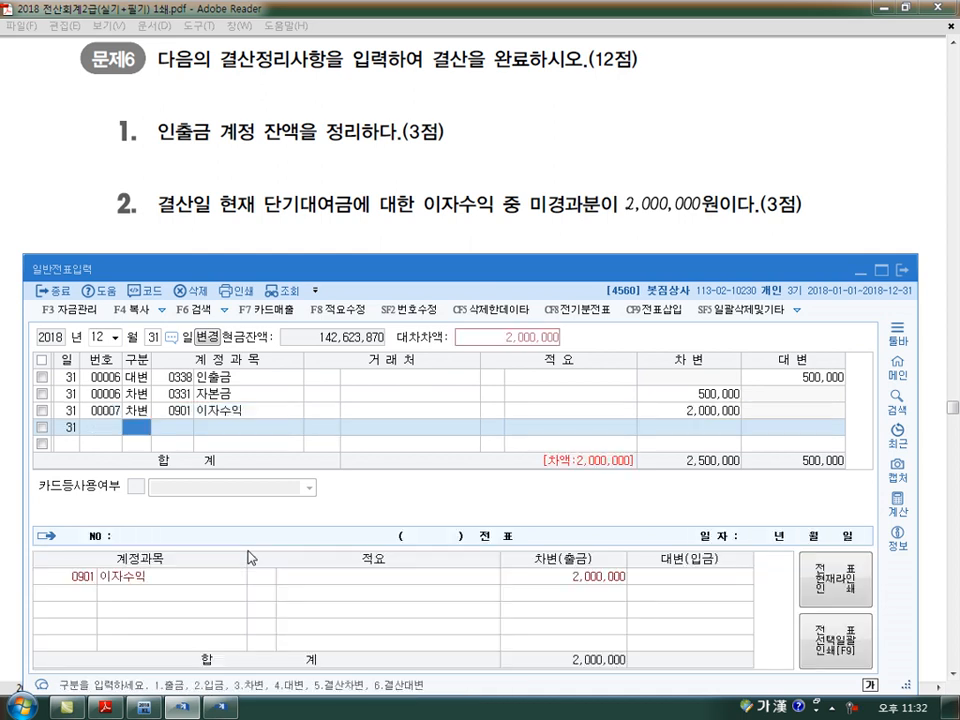
pyautogui.write('4')
pyautogui.press('Return')
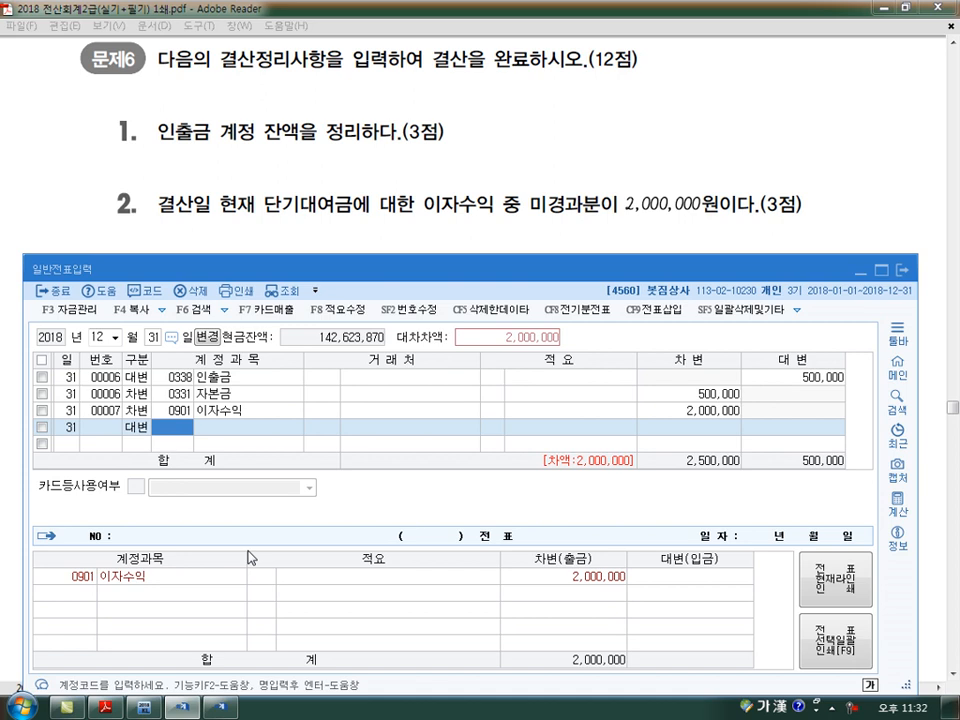
pyautogui.write('선수수')
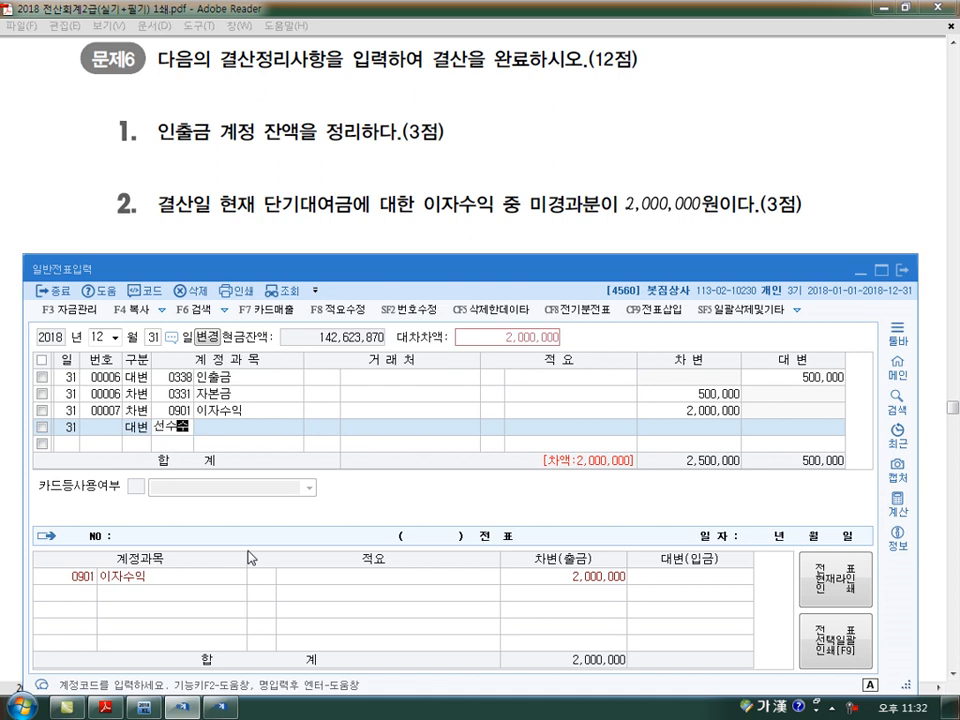
pyautogui.press('Return')
pyautogui.press('Return')
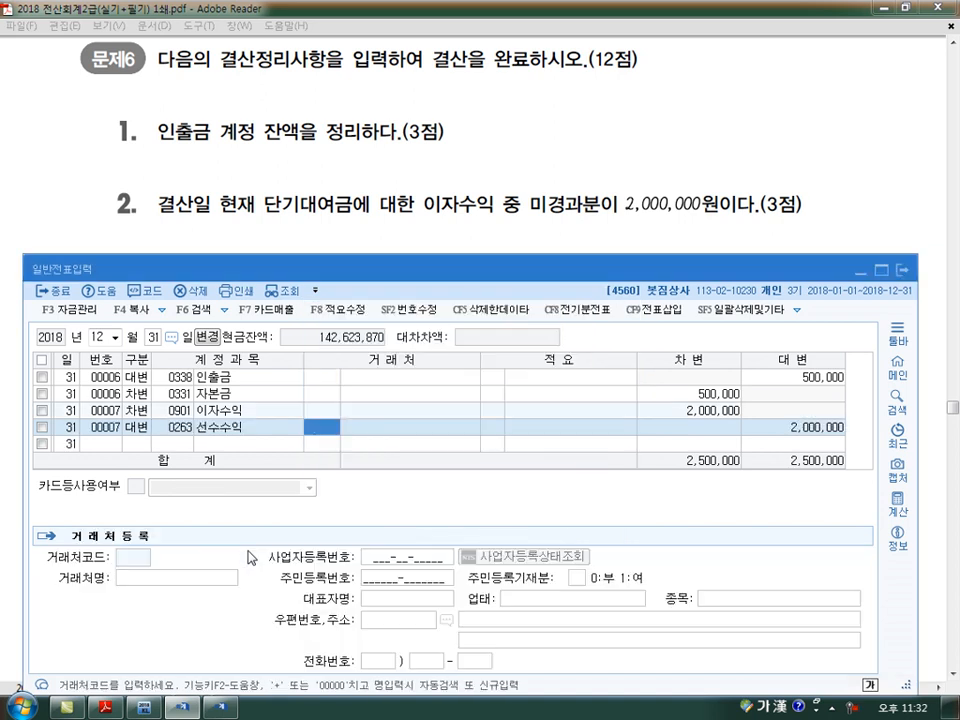
pyautogui.press('Down')
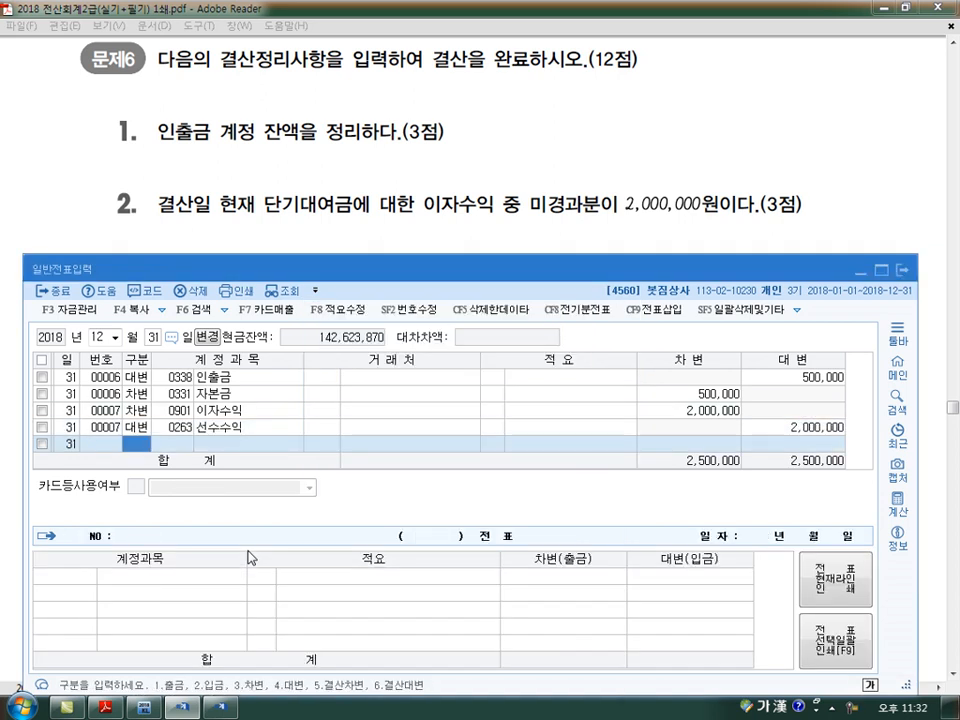
# Show closing item 3 of 문제6 in the exam PDF, mark the 현금과다액 40,000원 phrase with notes, and clear them
pyautogui.scroll(-3, 250, 557)
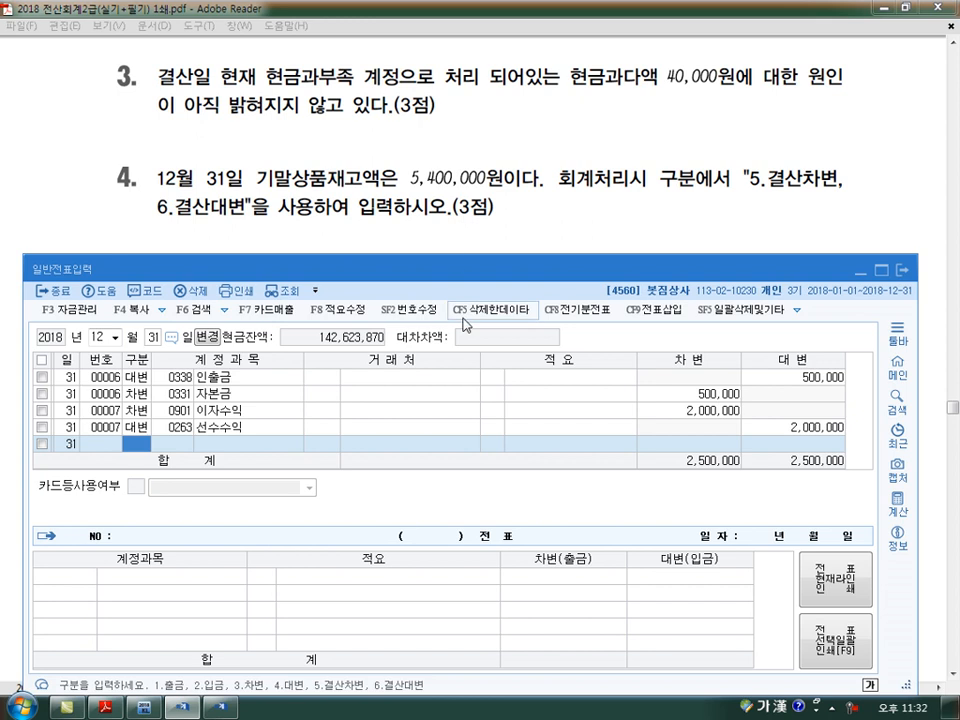
pyautogui.moveTo(572, 96); pyautogui.dragTo(728, 92)
pyautogui.moveTo(576, 112)
pyautogui.mouseDown()
pyautogui.moveTo(600, 146)
pyautogui.moveTo(624, 154)
pyautogui.moveTo(664, 122)
pyautogui.moveTo(660, 146)
pyautogui.moveTo(704, 130)
pyautogui.mouseUp()
pyautogui.moveTo(684, 132); pyautogui.dragTo(683, 160)
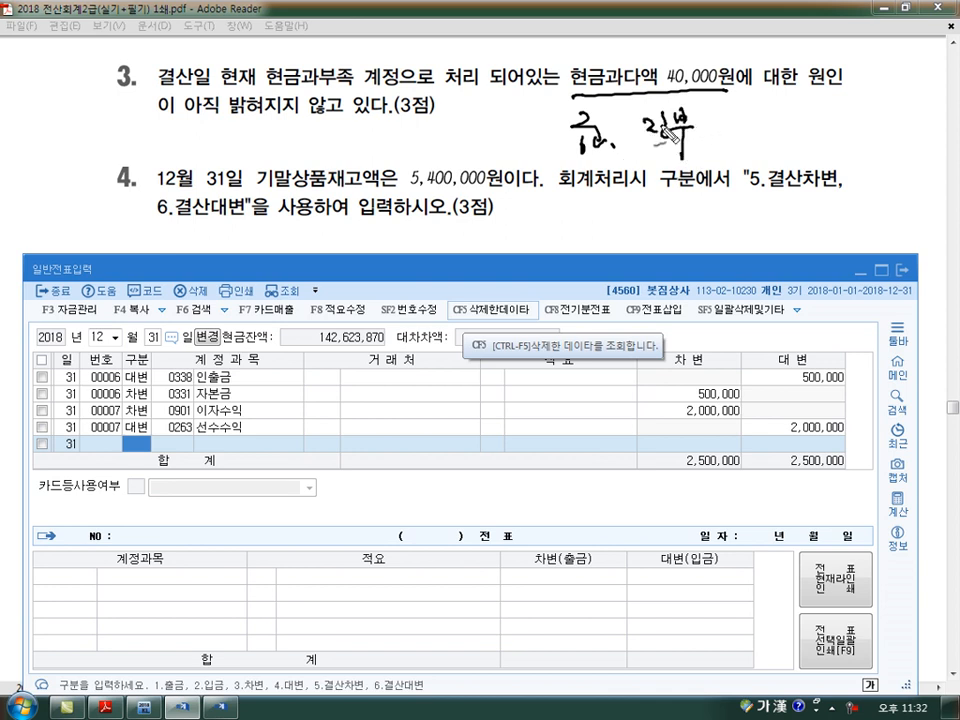
pyautogui.moveTo(588, 96)
pyautogui.mouseDown()
pyautogui.moveTo(745, 78)
pyautogui.moveTo(600, 56)
pyautogui.moveTo(584, 100)
pyautogui.mouseUp()
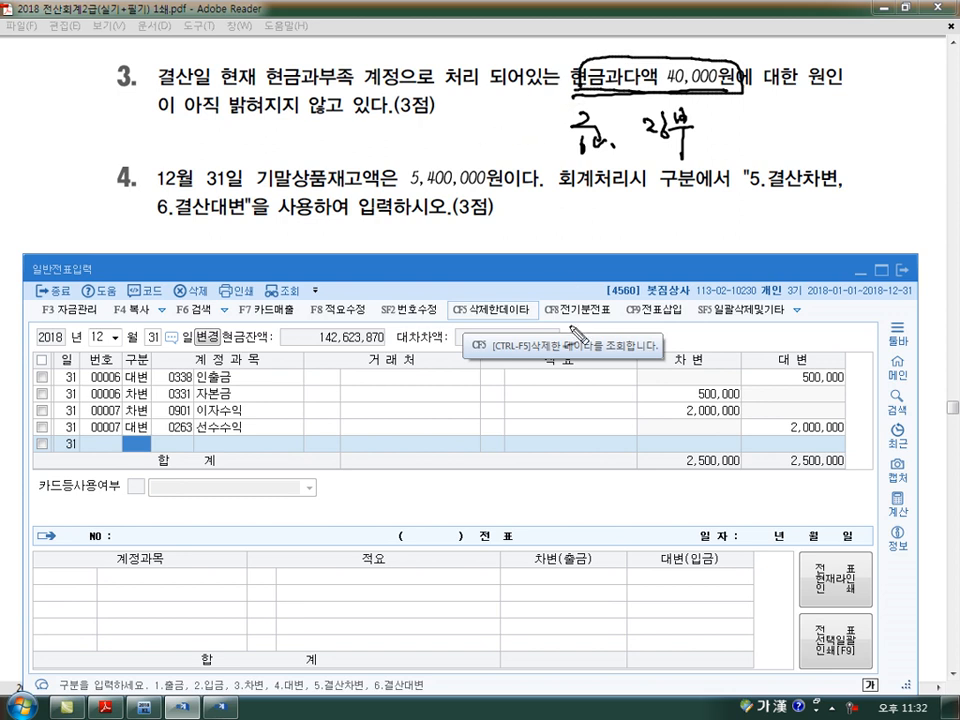
pyautogui.press('Escape')
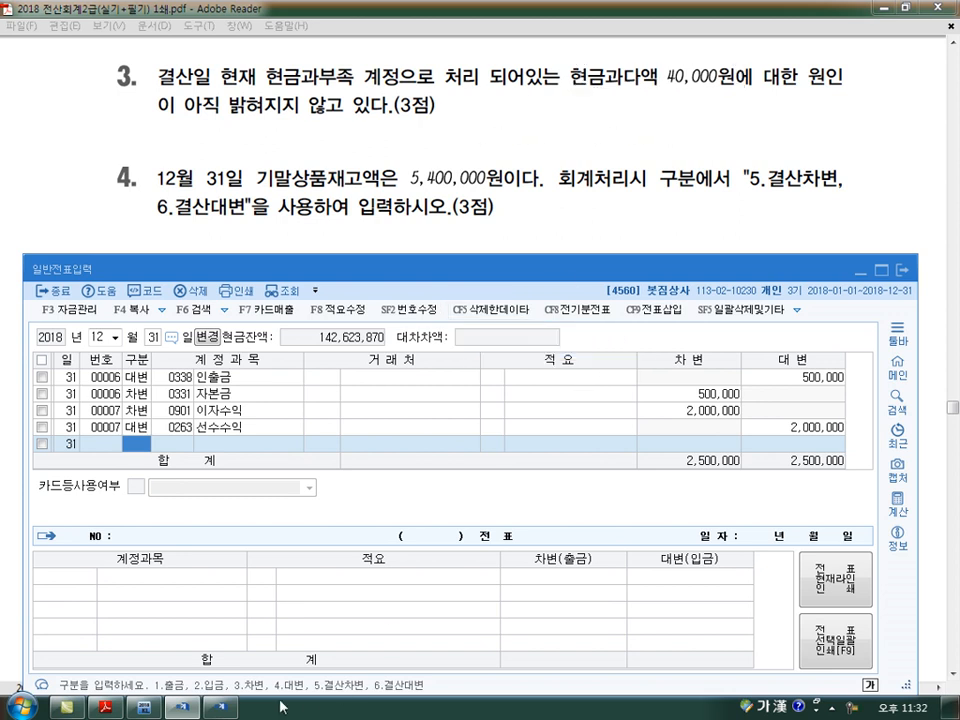
# Return to the 합계잔액시산표 and select the 현금과부족 row to examine which side holds its balance
pyautogui.click(220, 709)
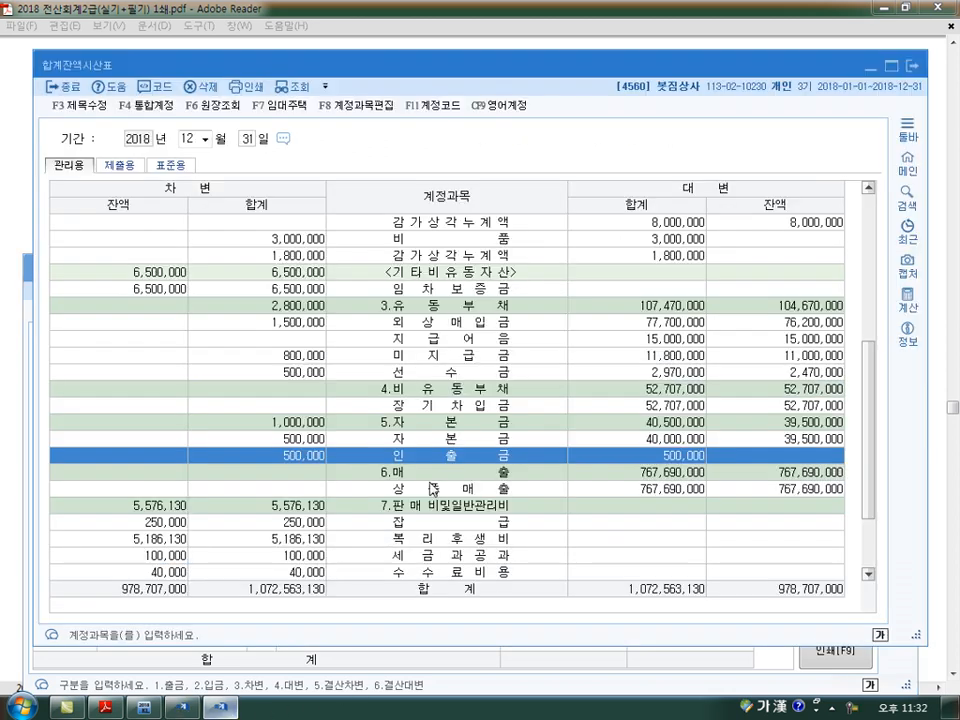
pyautogui.click(459, 340)
pyautogui.scroll(2, 459, 342)
pyautogui.scroll(1, 459, 340)
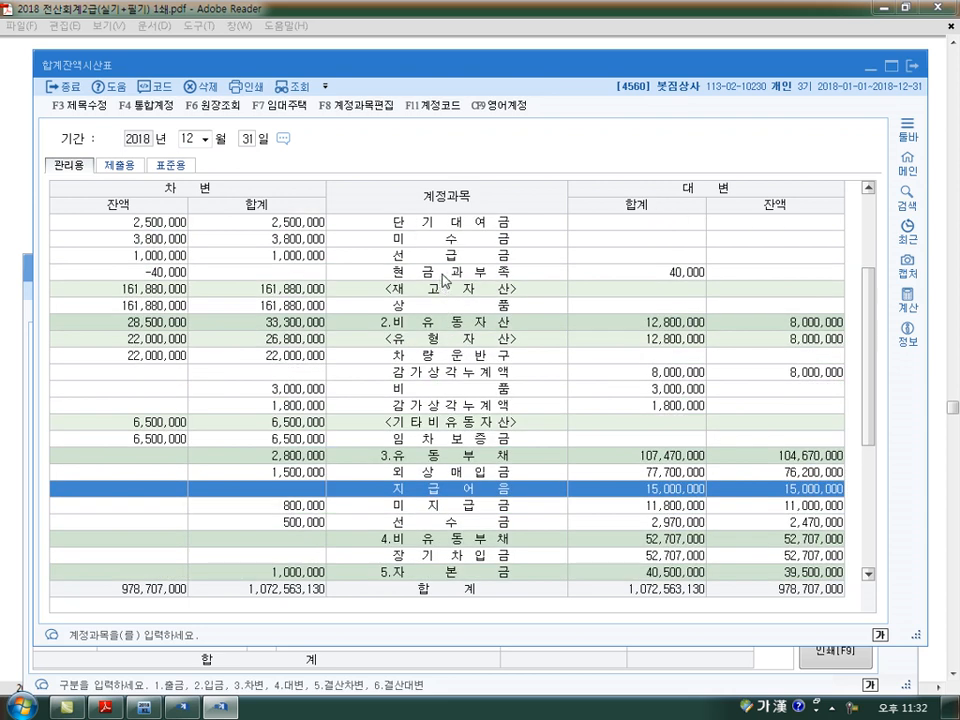
pyautogui.click(432, 272)
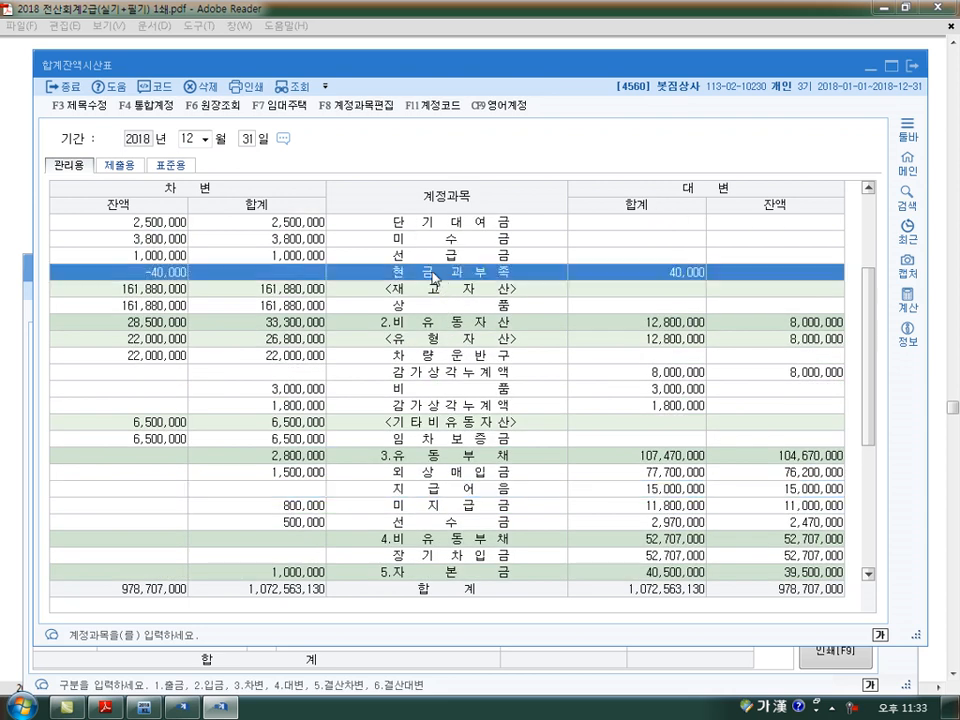
pyautogui.click(149, 274)
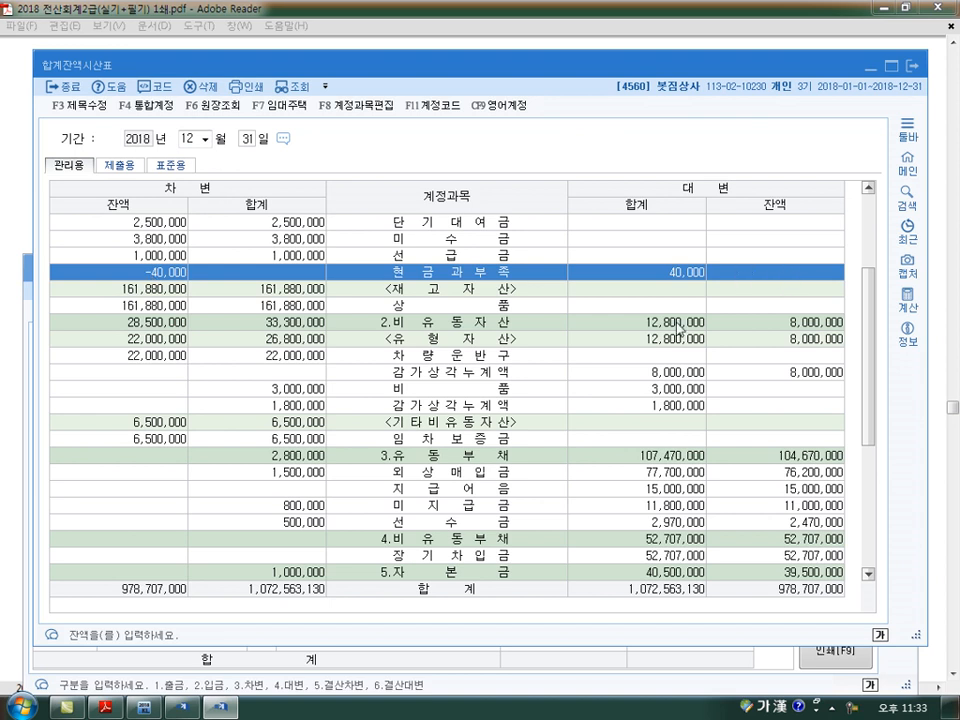
# Add a December 31 차변 line in 일반전표입력 for account 0141 현금과부족 with 40,000
pyautogui.click(212, 668)
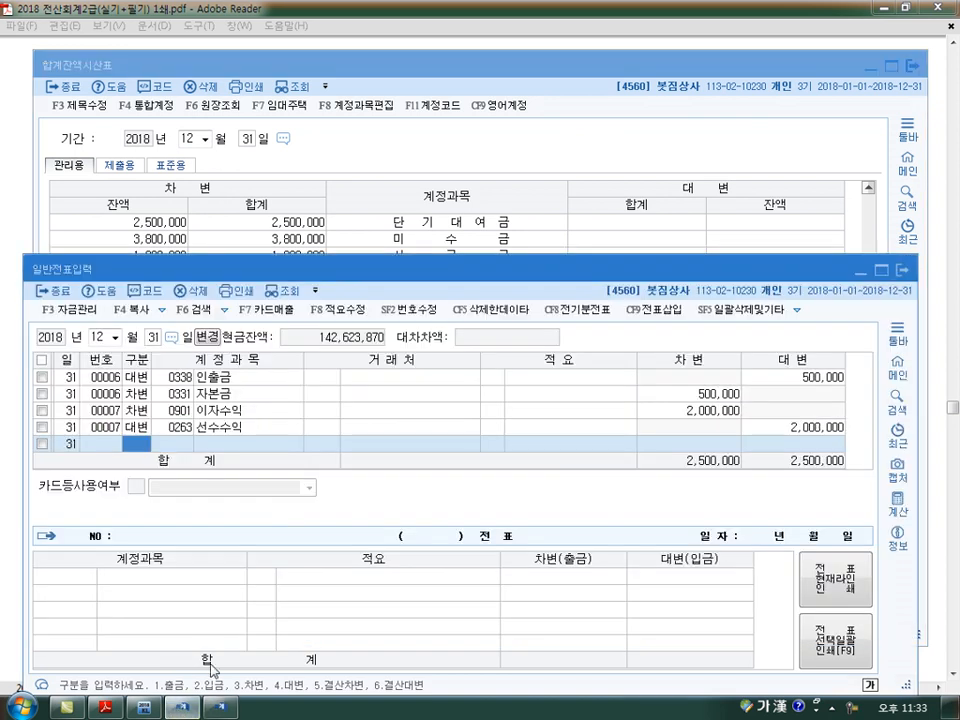
pyautogui.write('3141')
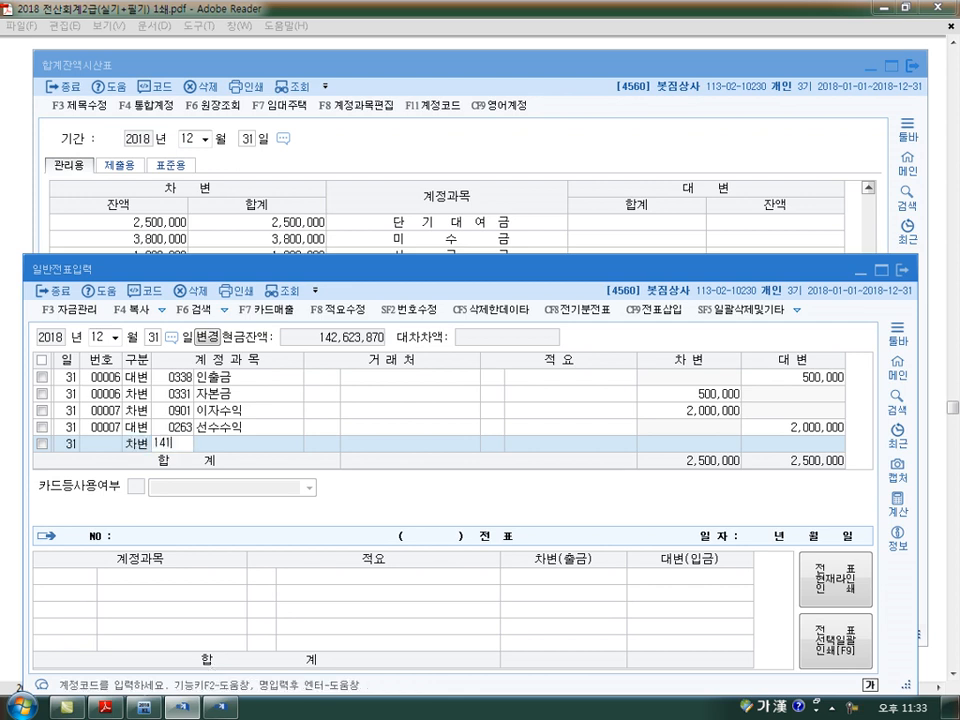
pyautogui.press('Return')
pyautogui.press('Return')
pyautogui.press('Return')
pyautogui.write('400000')
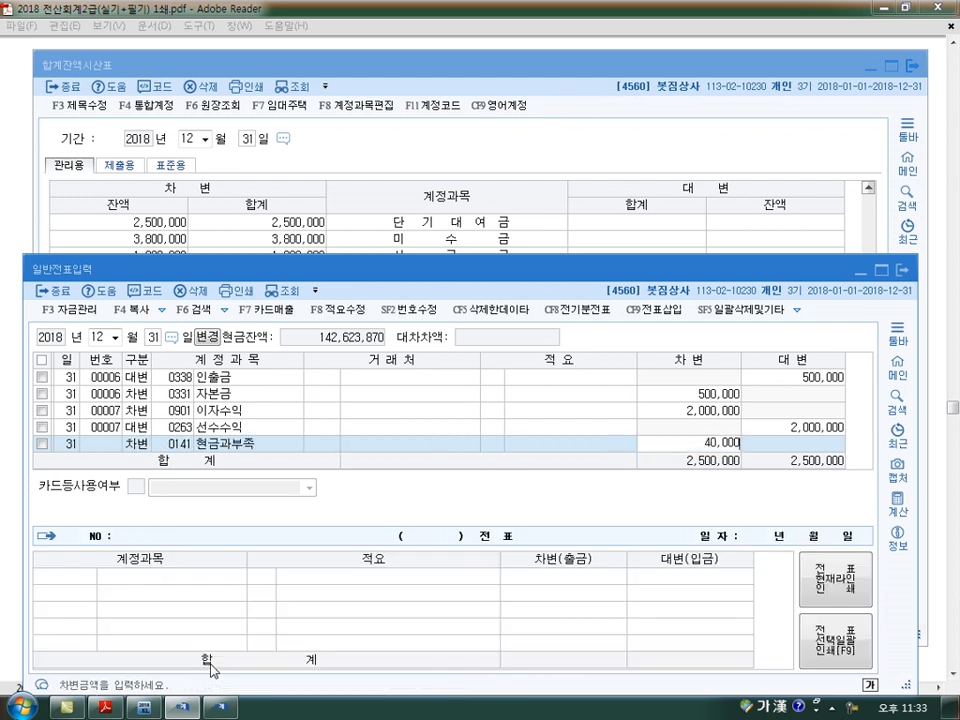
pyautogui.press('Return')
# Add the offsetting 대변 line for account 0930 잡이익 with 40,000
pyautogui.write('4')
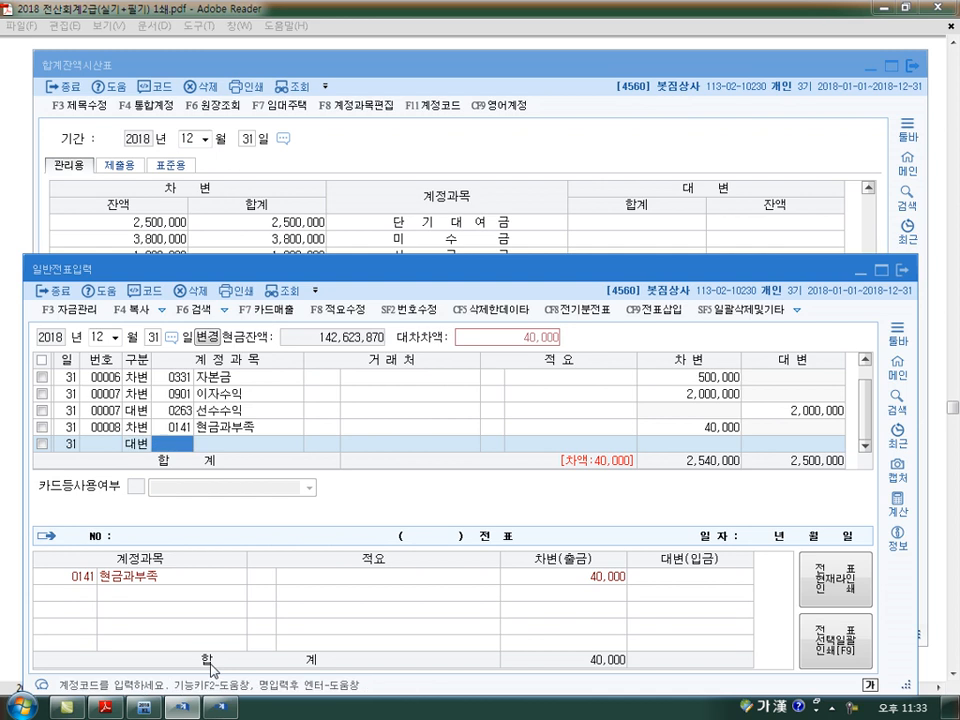
pyautogui.write('930')
pyautogui.press('Return')
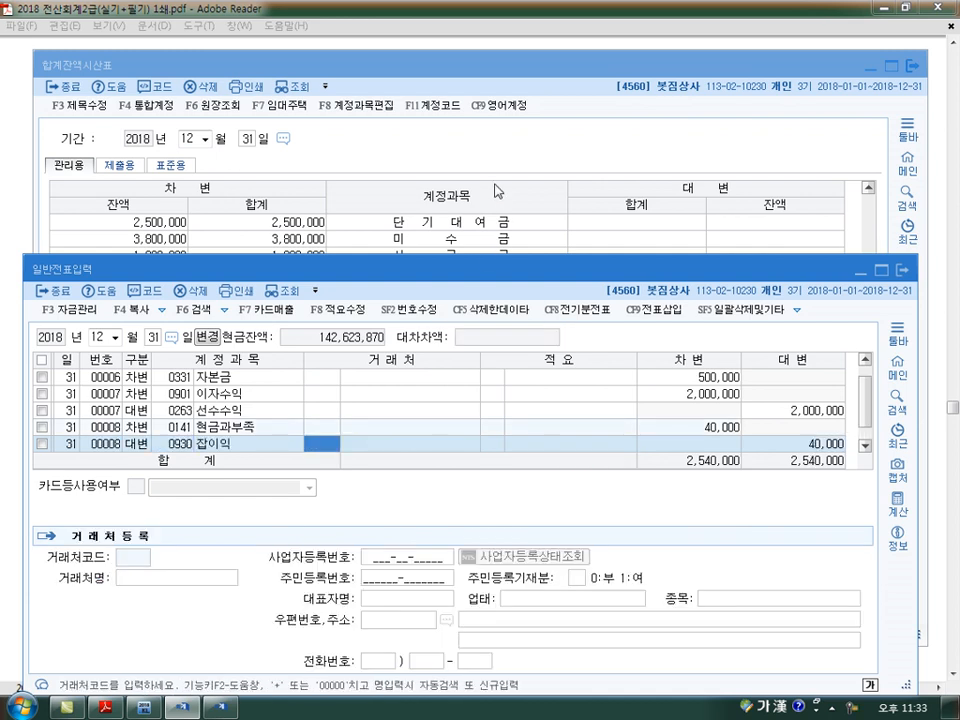
# Requery the 합계잔액시산표 to check the 현금과부족 row, and review closing item 4 of 문제6 alongside the 현금과부족 voucher lines
pyautogui.click(370, 140)
pyautogui.click(297, 88)
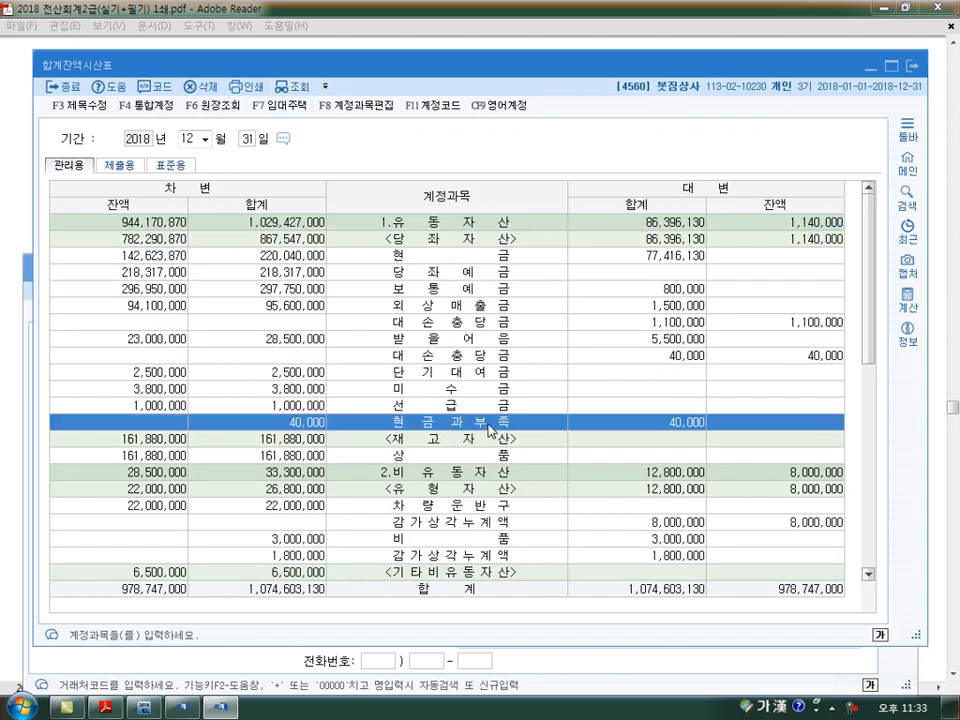
pyautogui.click(107, 708)
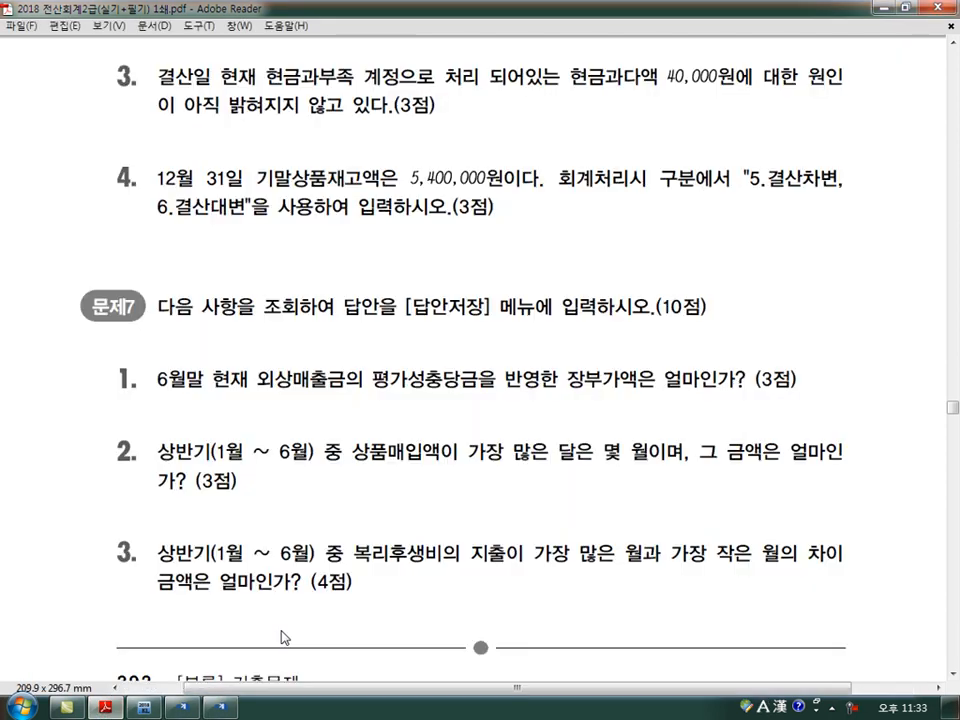
pyautogui.click(181, 708)
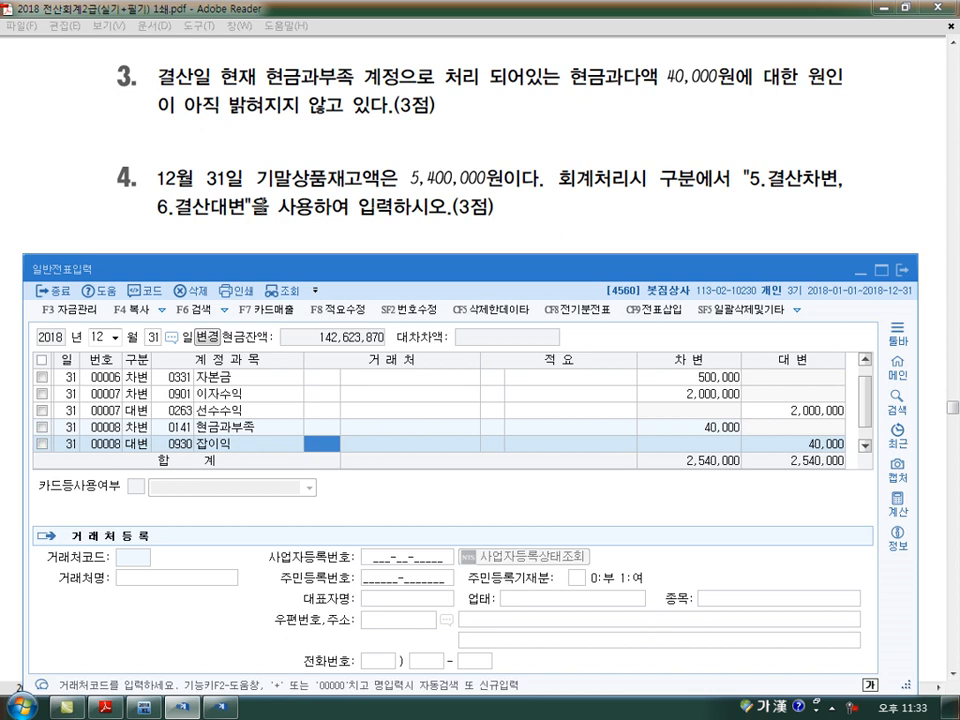
pyautogui.click(135, 444)
pyautogui.click(135, 427)
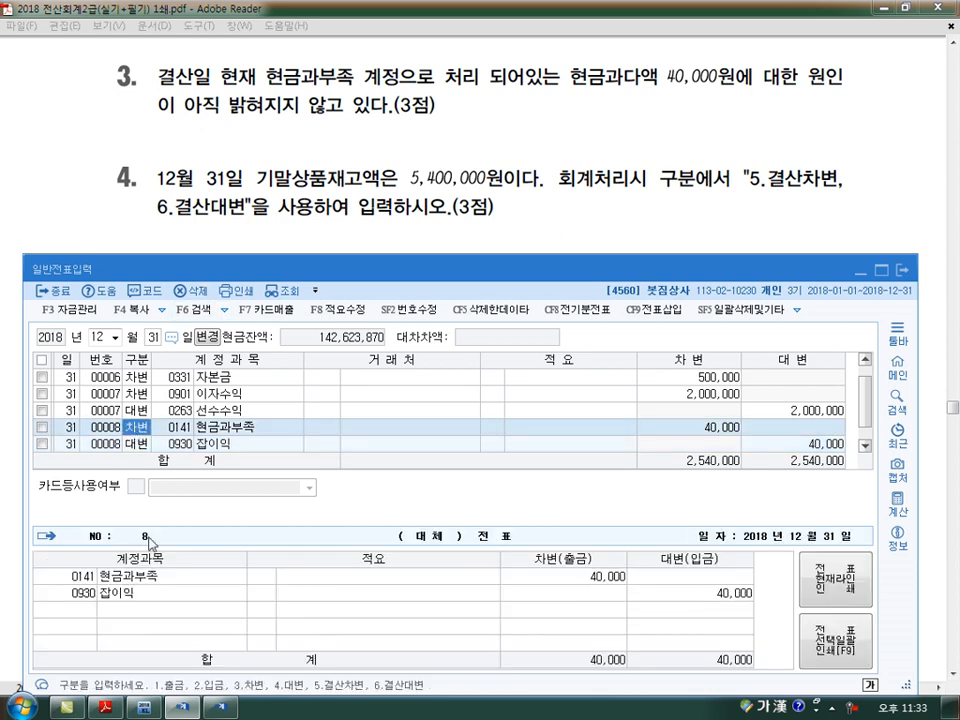
# Select the 상품 row in the 합계잔액시산표, annotate the cost-of-sales calculation with its balance and 5,400,000 closing stock, and clear the notes
pyautogui.click(226, 708)
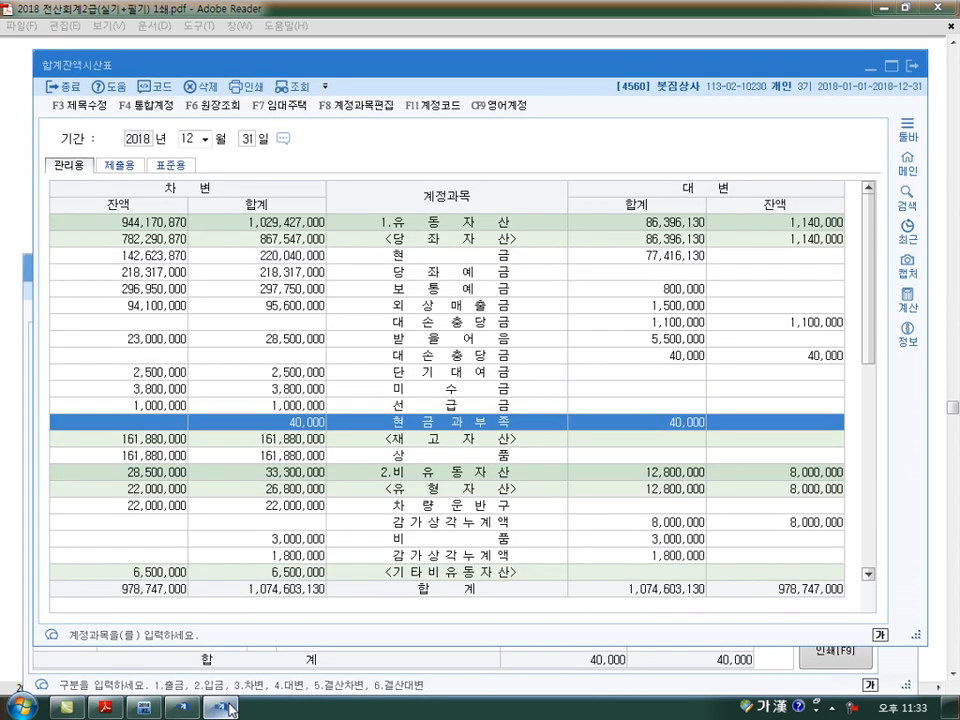
pyautogui.click(150, 457)
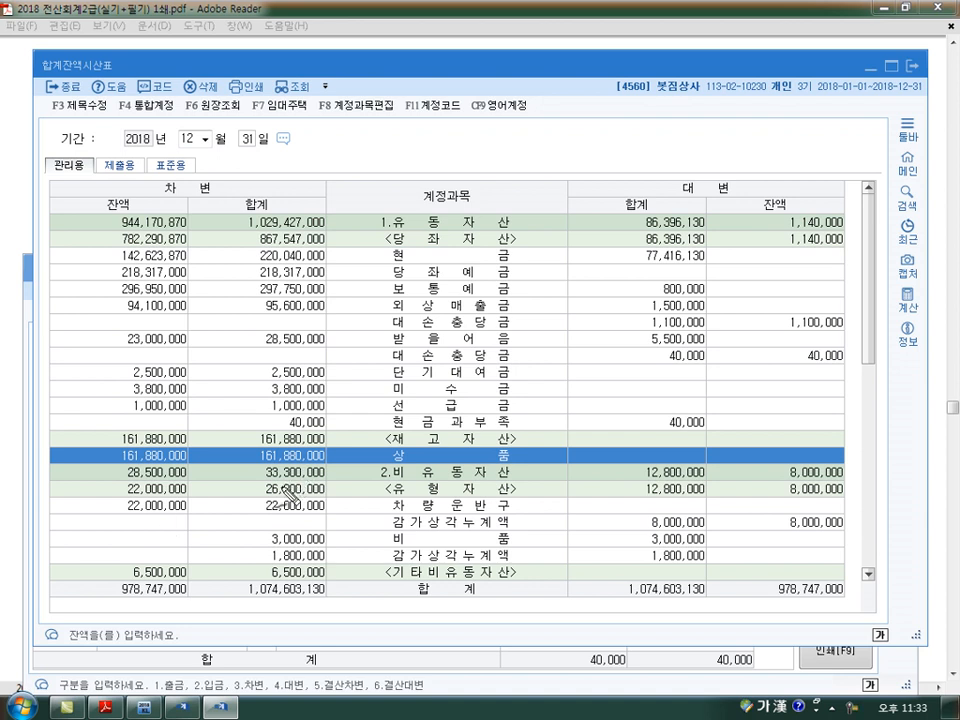
pyautogui.moveTo(178, 480)
pyautogui.mouseDown()
pyautogui.moveTo(190, 432)
pyautogui.moveTo(222, 442)
pyautogui.mouseUp()
pyautogui.moveTo(224, 425)
pyautogui.mouseDown()
pyautogui.moveTo(238, 432)
pyautogui.moveTo(268, 418)
pyautogui.moveTo(300, 430)
pyautogui.moveTo(295, 416)
pyautogui.mouseUp()
pyautogui.moveTo(304, 403); pyautogui.dragTo(304, 419)
pyautogui.moveTo(294, 418)
pyautogui.mouseDown()
pyautogui.moveTo(303, 429)
pyautogui.moveTo(246, 467)
pyautogui.moveTo(325, 425)
pyautogui.moveTo(300, 452)
pyautogui.moveTo(404, 414)
pyautogui.moveTo(418, 418)
pyautogui.mouseUp()
pyautogui.moveTo(424, 394)
pyautogui.mouseDown()
pyautogui.moveTo(437, 410)
pyautogui.moveTo(527, 426)
pyautogui.mouseUp()
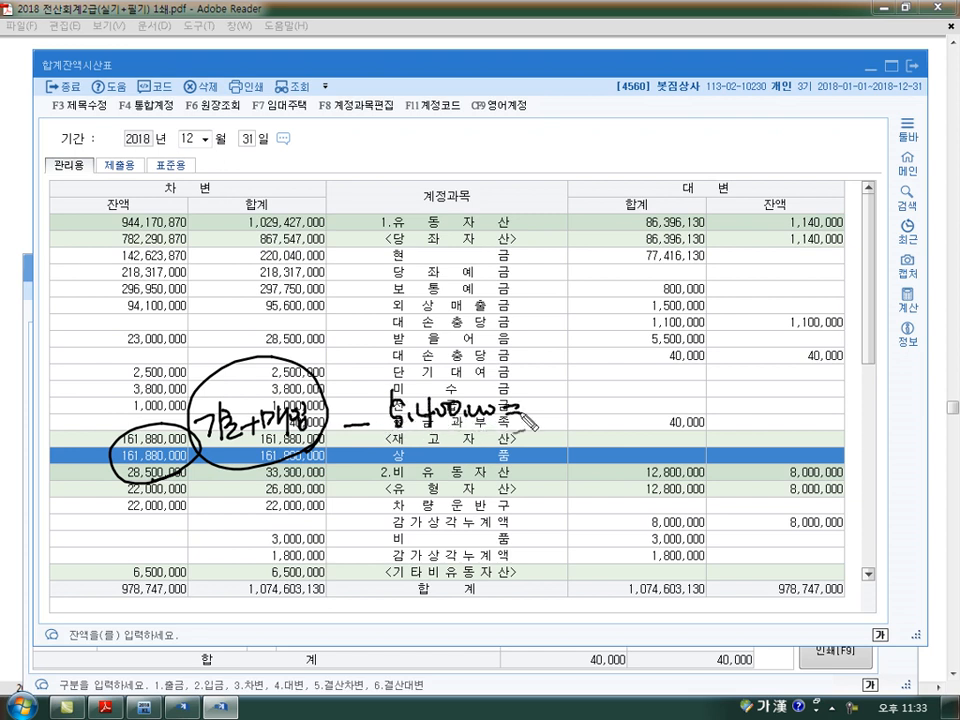
pyautogui.moveTo(613, 408); pyautogui.dragTo(650, 418)
pyautogui.moveTo(155, 479); pyautogui.dragTo(212, 462)
pyautogui.moveTo(385, 438); pyautogui.dragTo(497, 436)
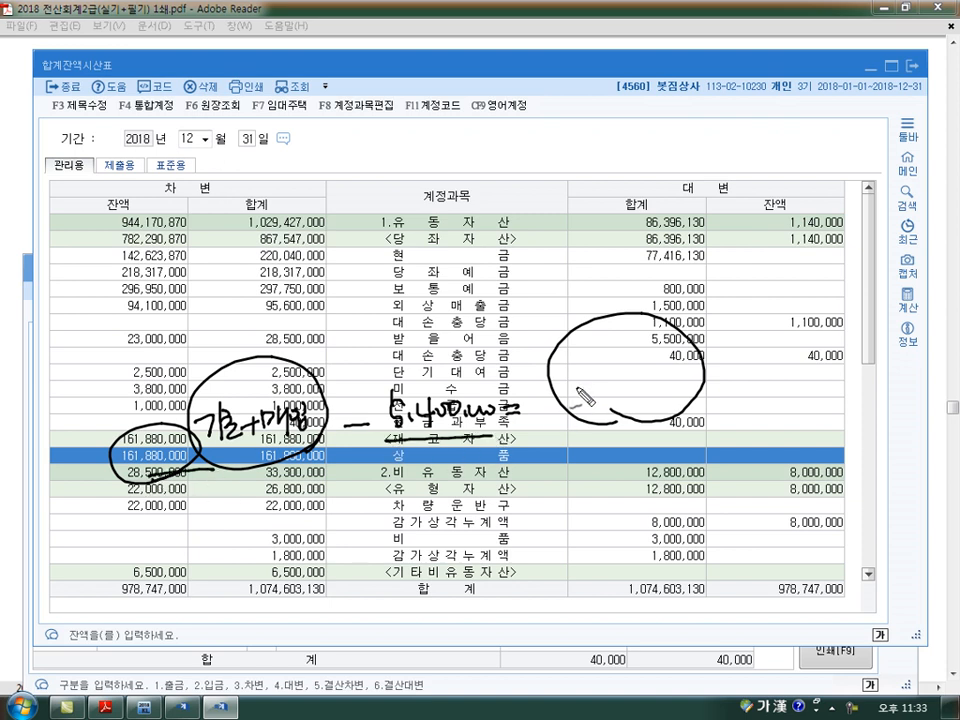
pyautogui.moveTo(566, 380)
pyautogui.mouseDown()
pyautogui.moveTo(589, 400)
pyautogui.moveTo(694, 400)
pyautogui.mouseUp()
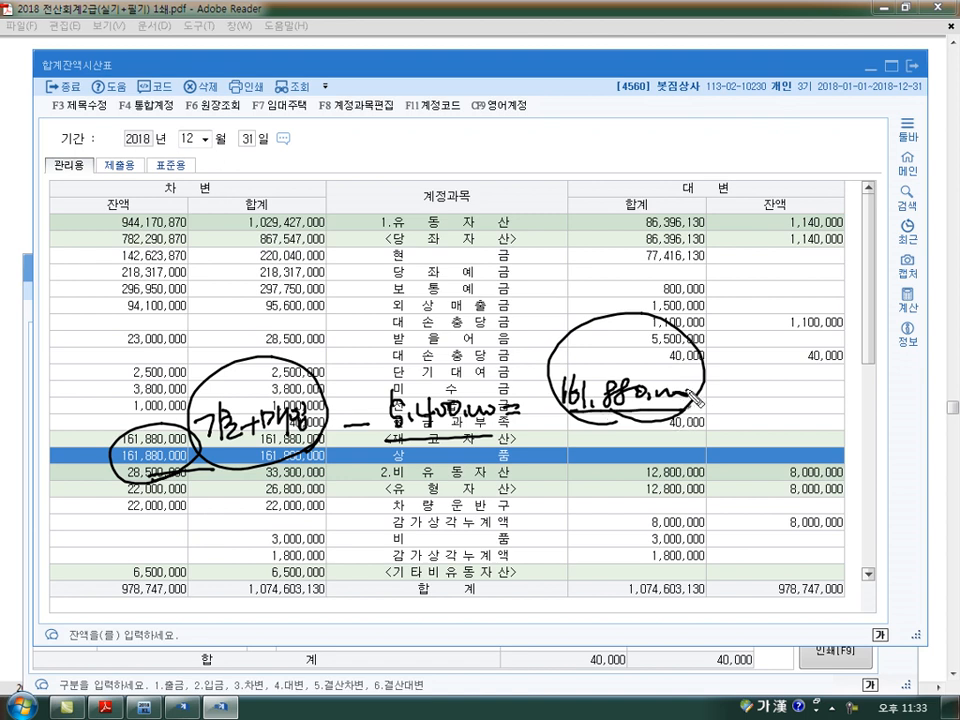
pyautogui.moveTo(195, 432)
pyautogui.mouseDown()
pyautogui.moveTo(110, 438)
pyautogui.moveTo(218, 462)
pyautogui.moveTo(198, 482)
pyautogui.moveTo(170, 488)
pyautogui.moveTo(420, 435)
pyautogui.moveTo(118, 512)
pyautogui.moveTo(190, 508)
pyautogui.moveTo(214, 491)
pyautogui.mouseUp()
pyautogui.press('Escape')
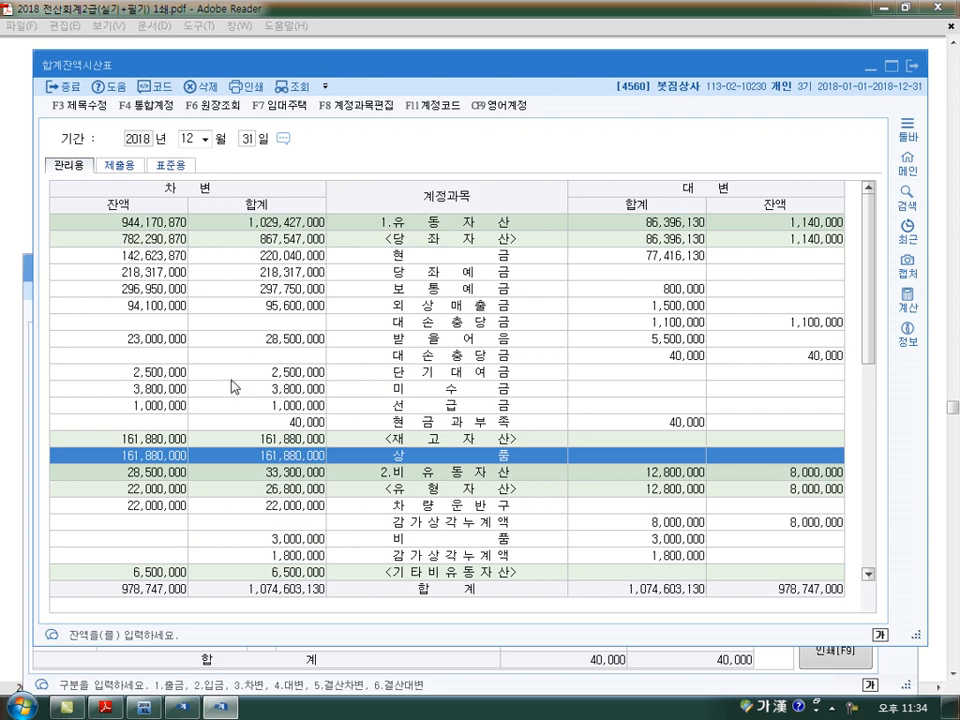
# Add a December 31 결산대변 line in 일반전표입력 for account 0146 상품 with 156,480,000, rechecking item 4 and the 합계잔액시산표
pyautogui.click(105, 706)
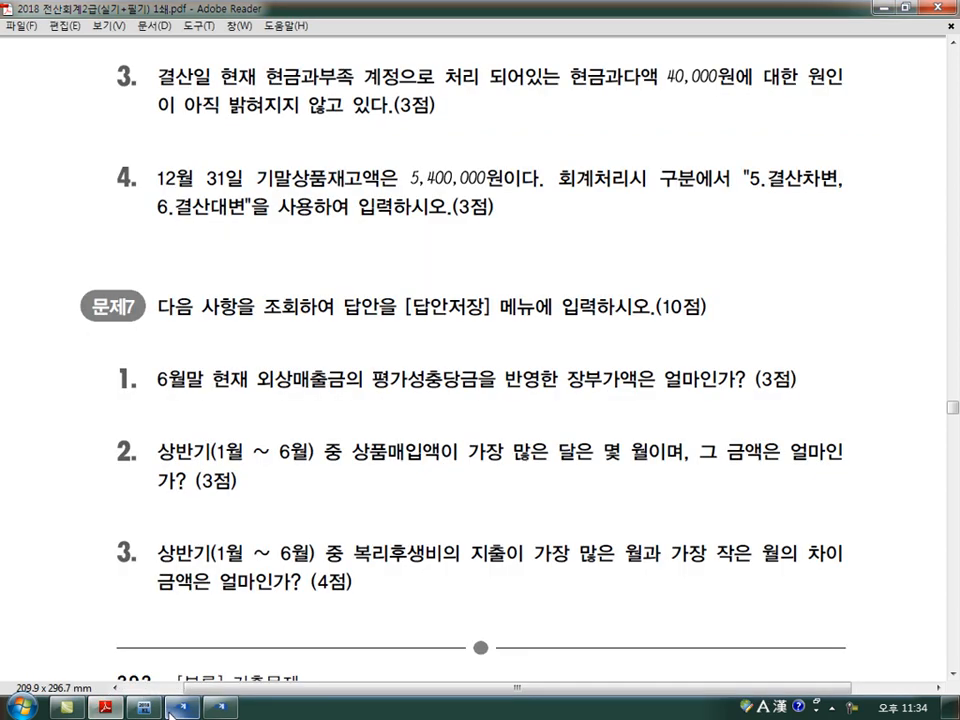
pyautogui.click(182, 706)
pyautogui.press('Down')
pyautogui.press('Down')
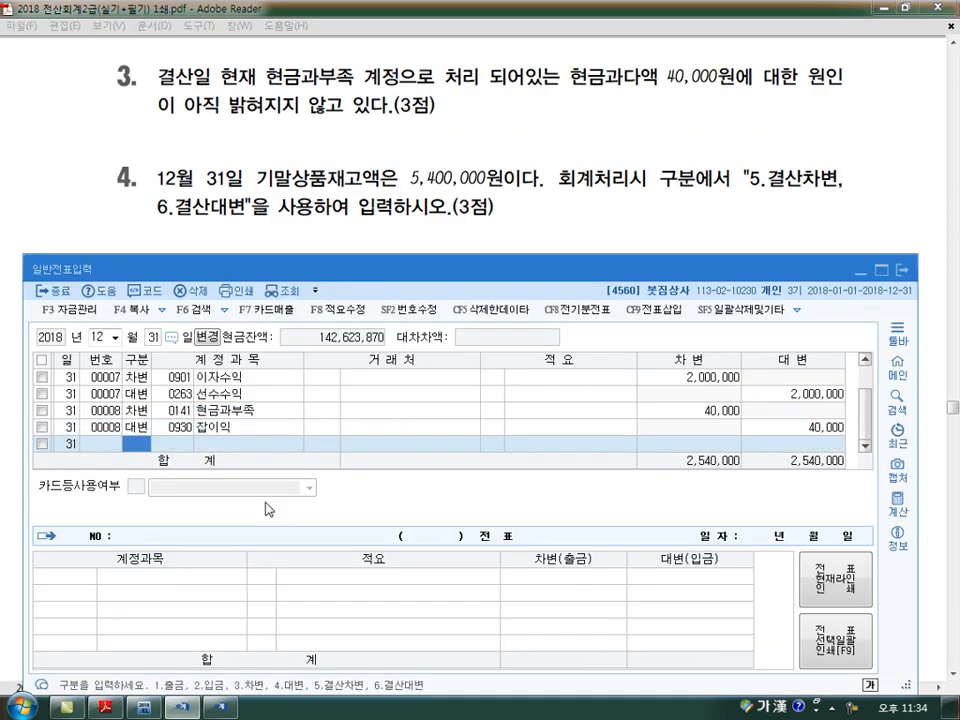
pyautogui.click(220, 708)
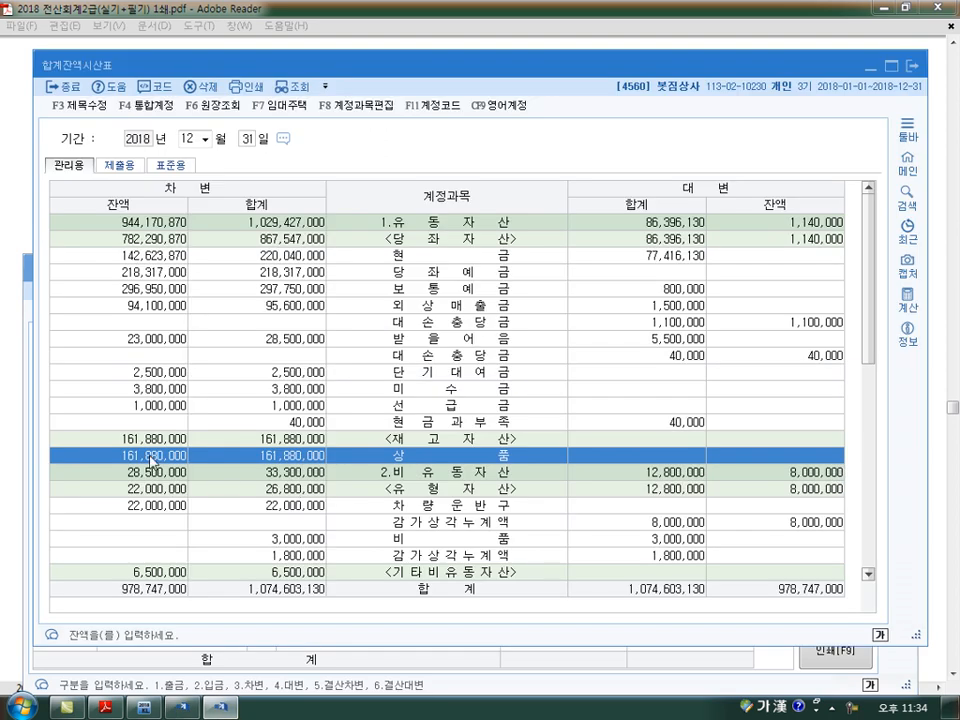
pyautogui.click(140, 708)
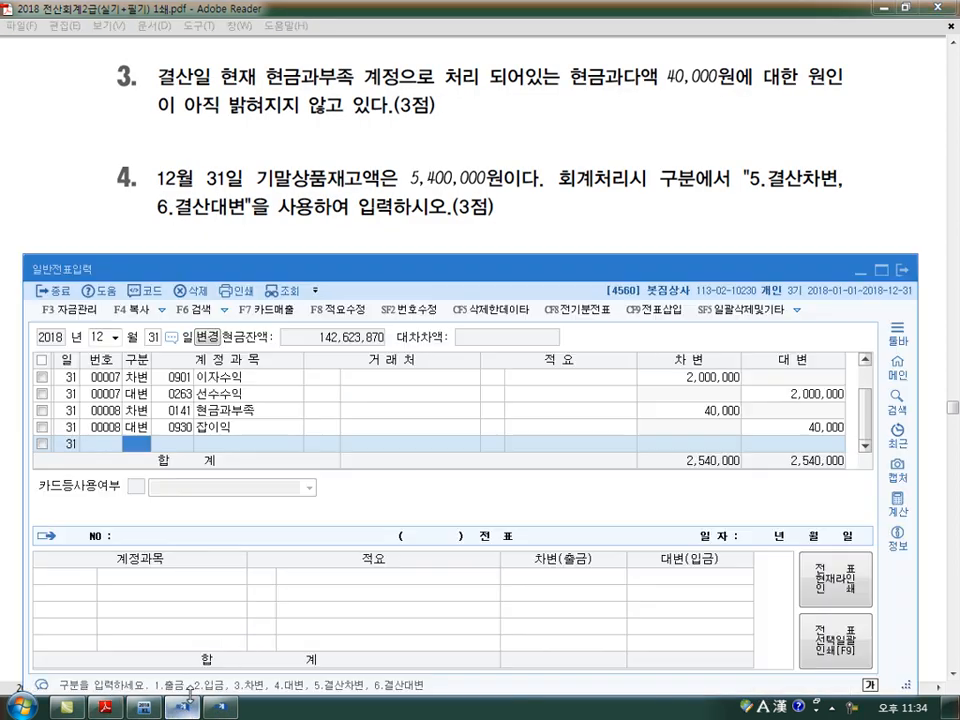
pyautogui.write('4')
pyautogui.press('Return')
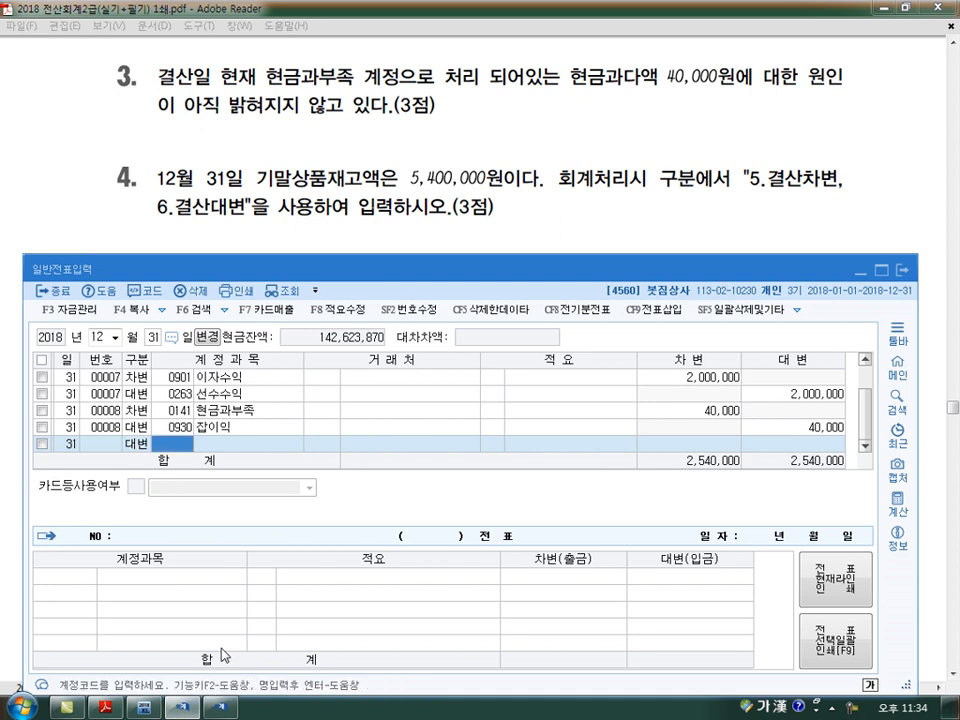
pyautogui.press('Left')
pyautogui.write('6')
pyautogui.press('Return')
pyautogui.write('146')
pyautogui.press('Return')
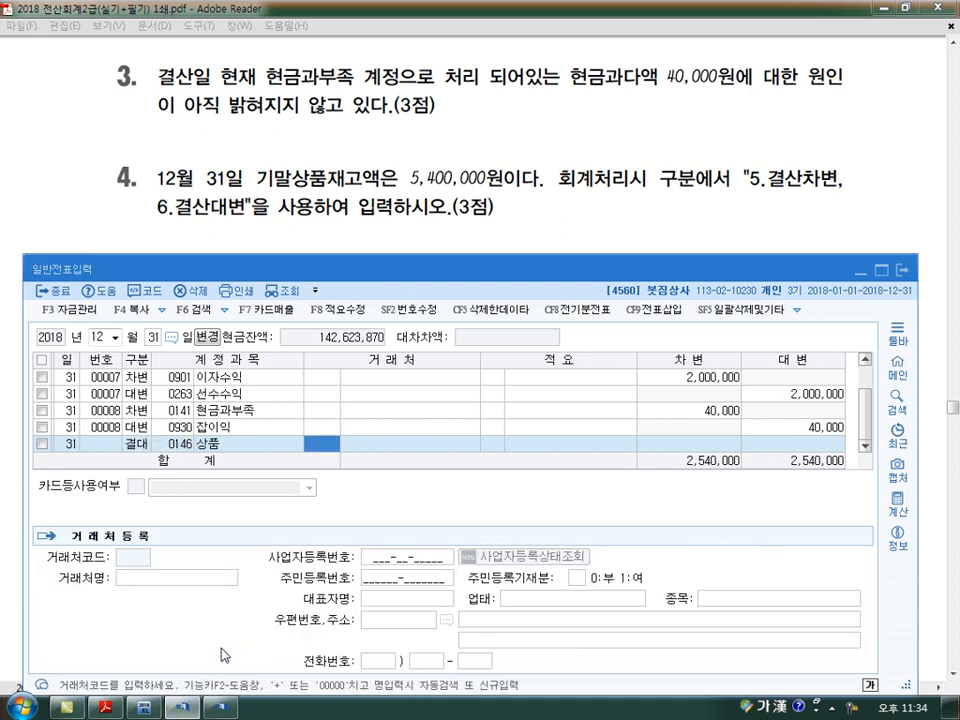
pyautogui.press('Return')
pyautogui.press('Return')
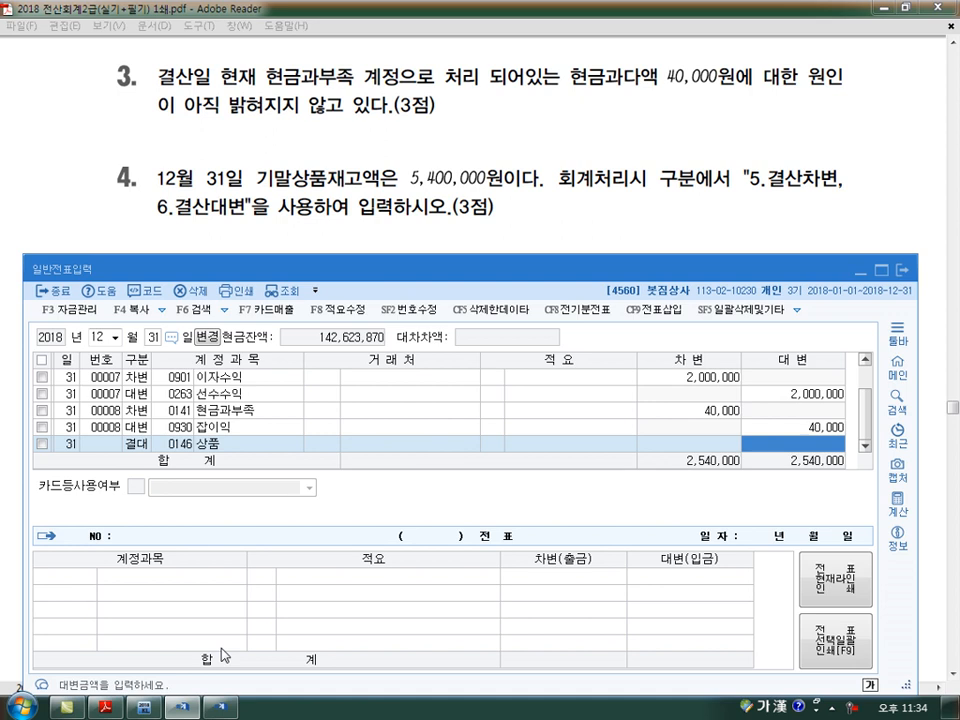
pyautogui.write('156,480,000')
pyautogui.press('Return')
# Add the offsetting 결산차변 line for account 0451 상품매출원가 with 156,480,000
pyautogui.write('5451')
pyautogui.press('Return')
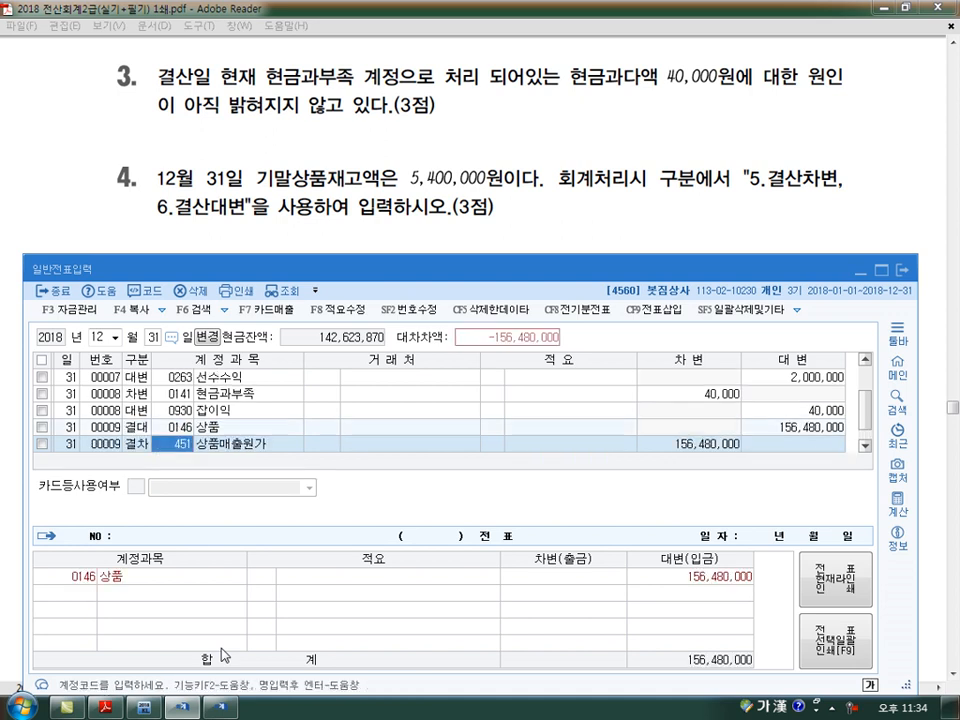
pyautogui.press('Return')
pyautogui.press('Return')
pyautogui.press('Return')
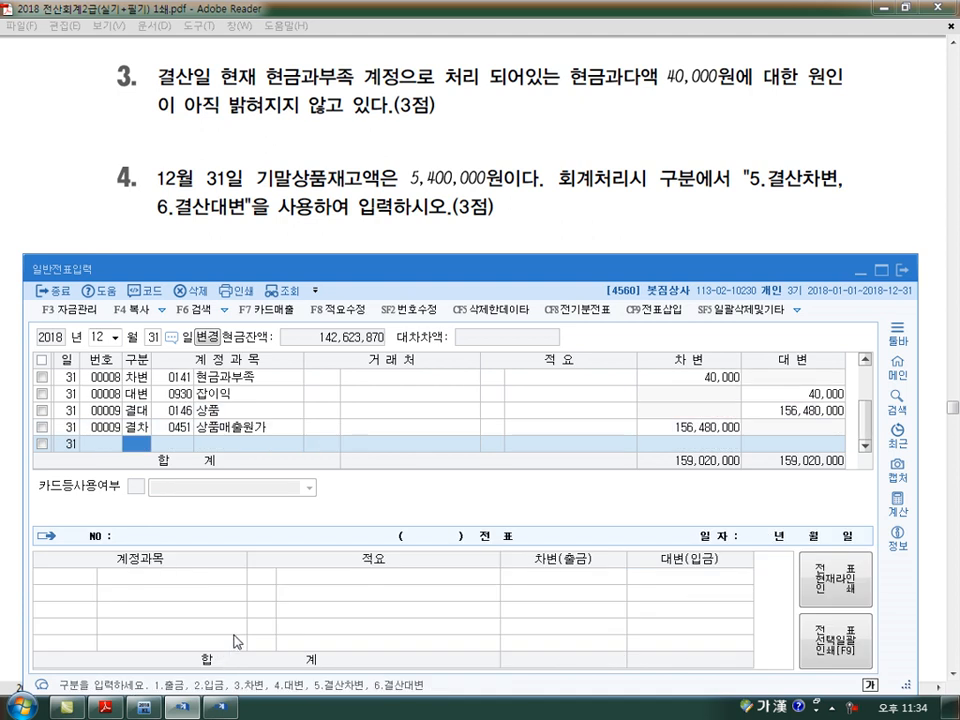
# Requery the December 31 합계잔액시산표 and examine the 상품 and 상품매출원가 rows
pyautogui.click(224, 708)
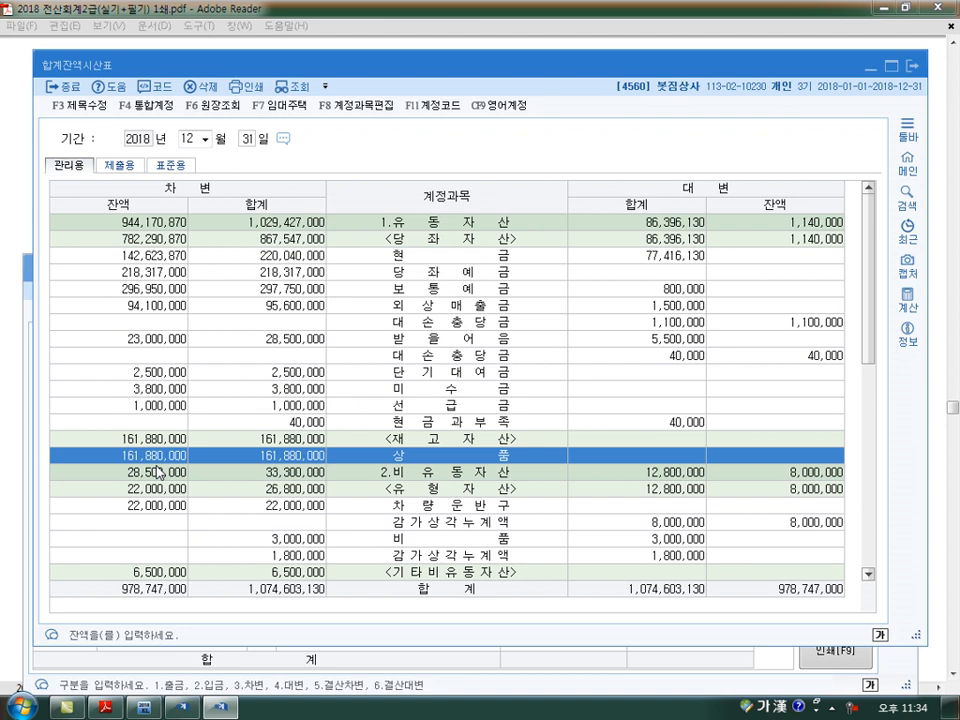
pyautogui.click(296, 87)
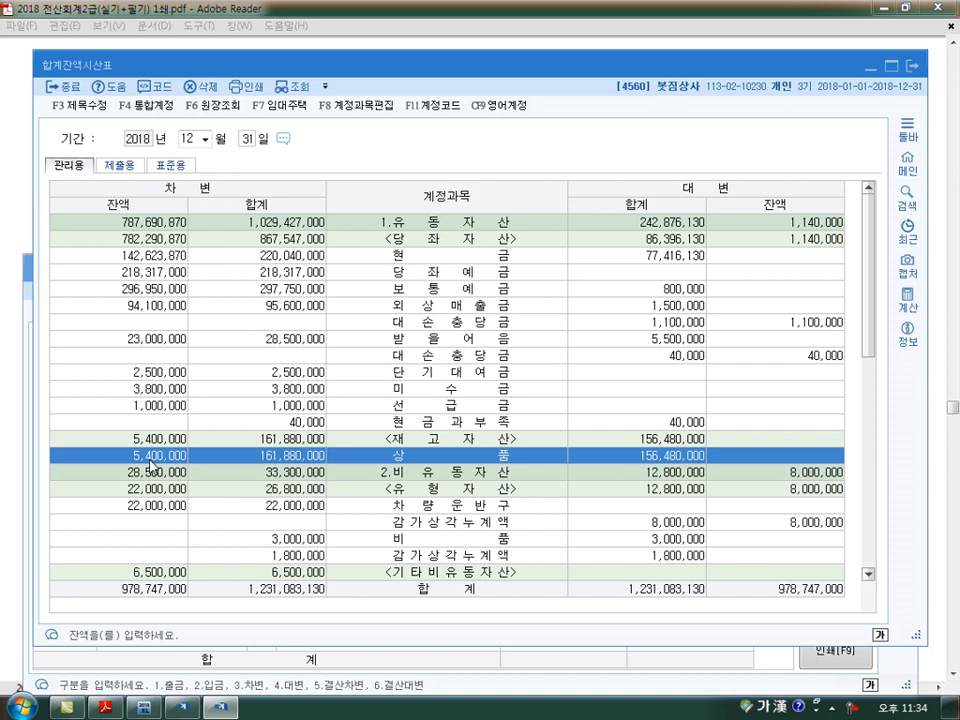
pyautogui.scroll(-7, 150, 465)
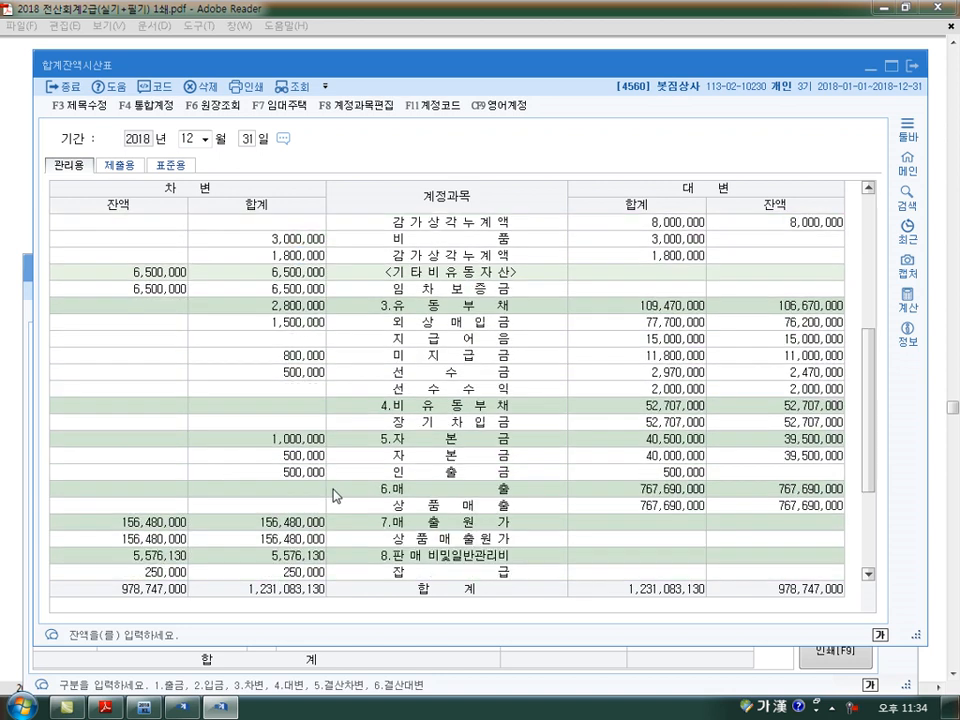
pyautogui.click(349, 489)
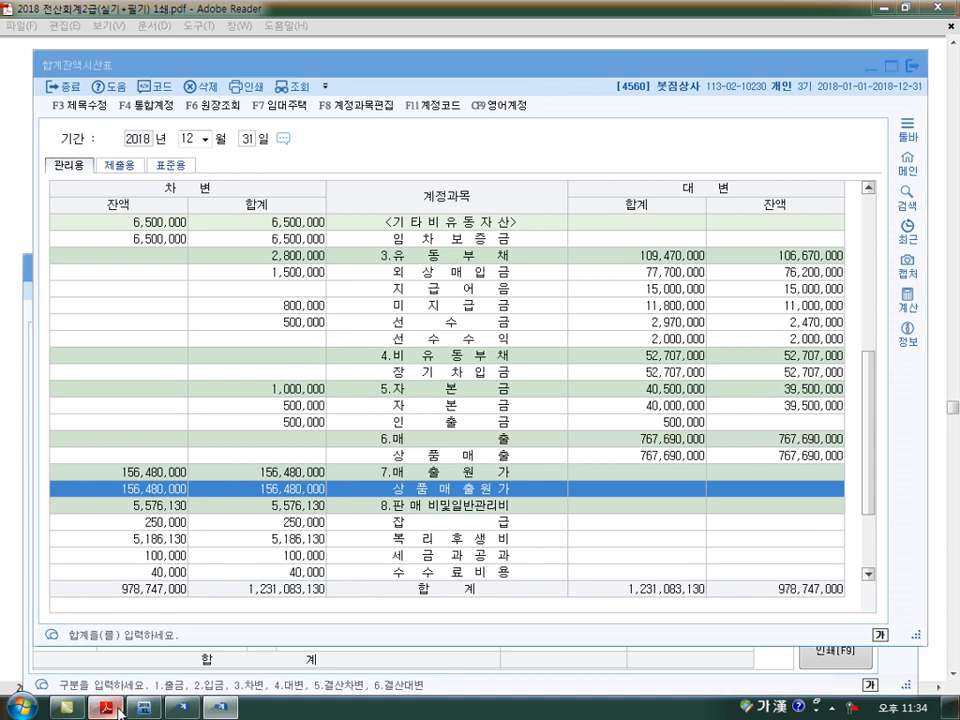
# Read 문제7 in the exam PDF and examine 외상매출금 and its 대손충당금 in the 합계잔액시산표 as of June 30
pyautogui.hotkey('alt', 'Tab')
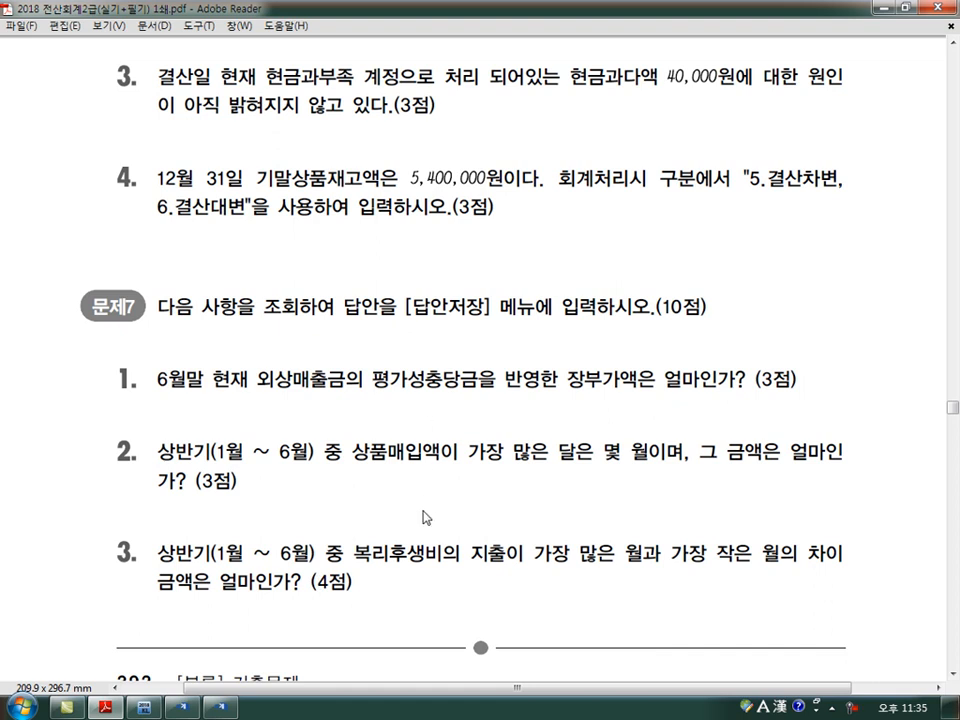
pyautogui.scroll(-4, 432, 543)
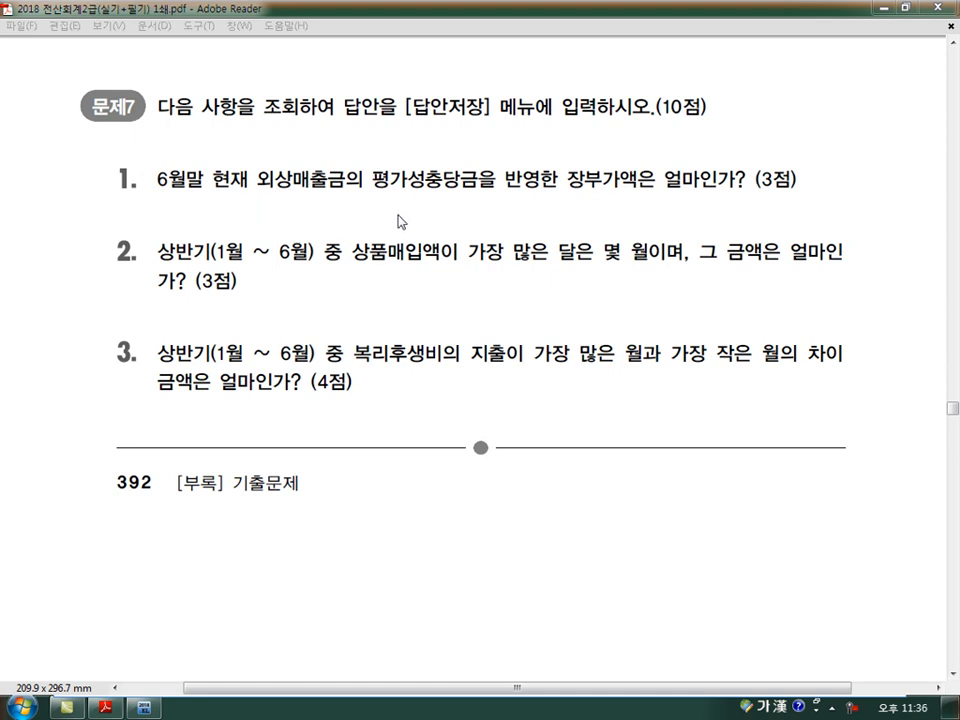
pyautogui.click(145, 707)
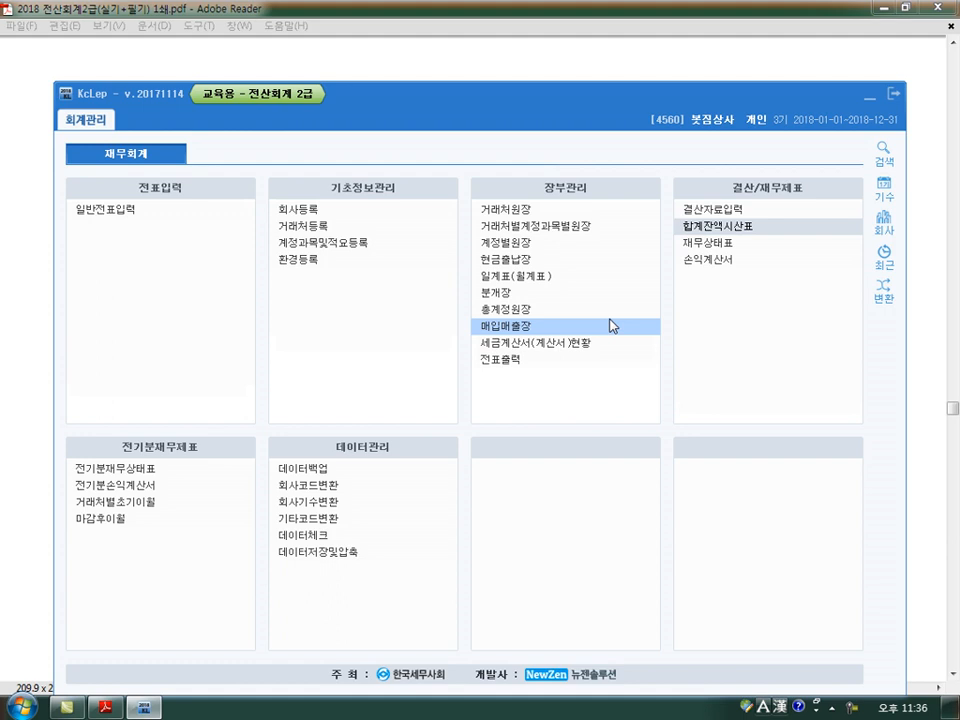
pyautogui.click(744, 230)
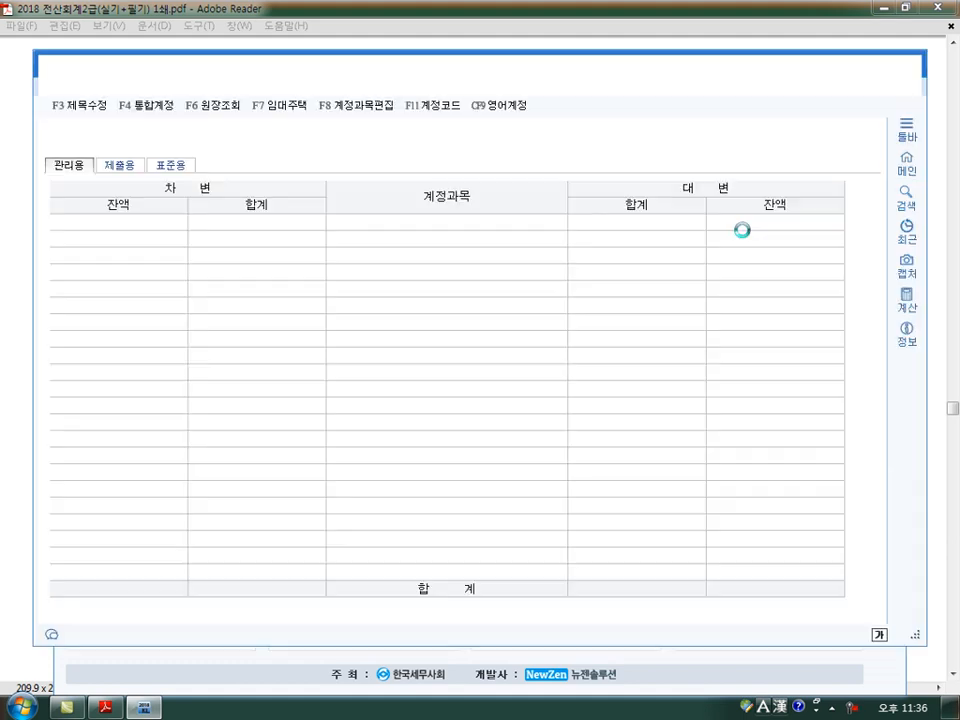
pyautogui.write('6')
pyautogui.press('Return')
pyautogui.press('Return')
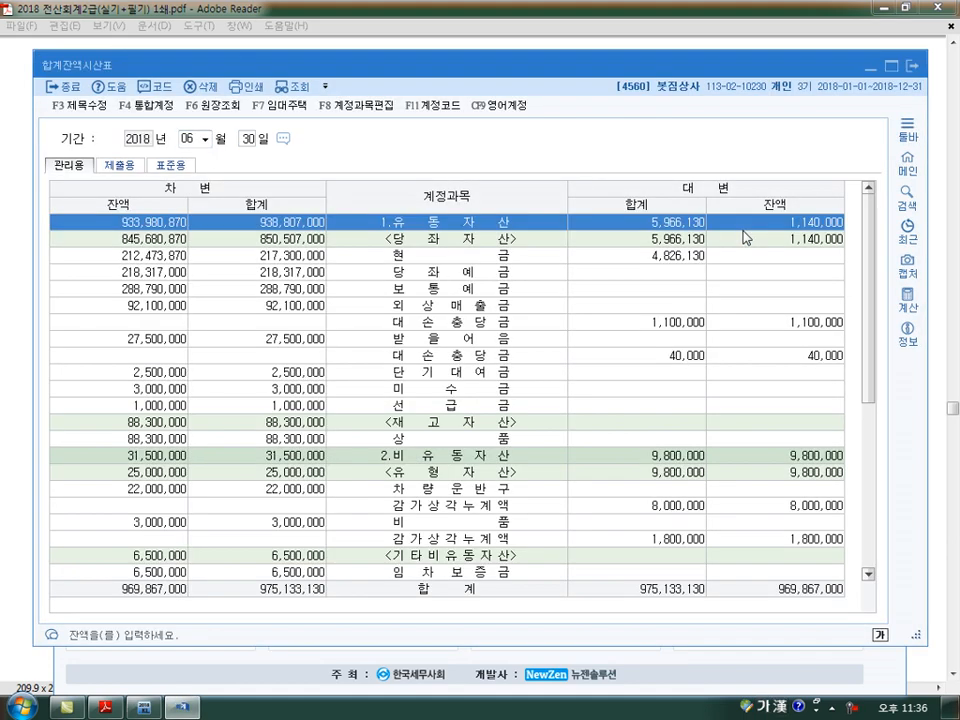
pyautogui.click(152, 306)
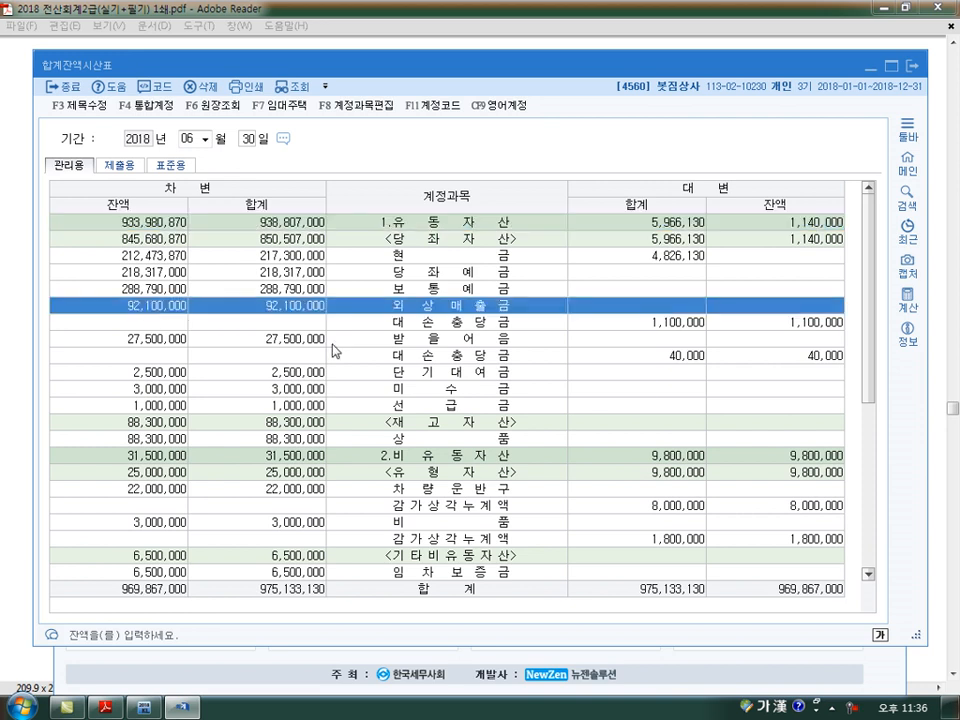
pyautogui.click(755, 324)
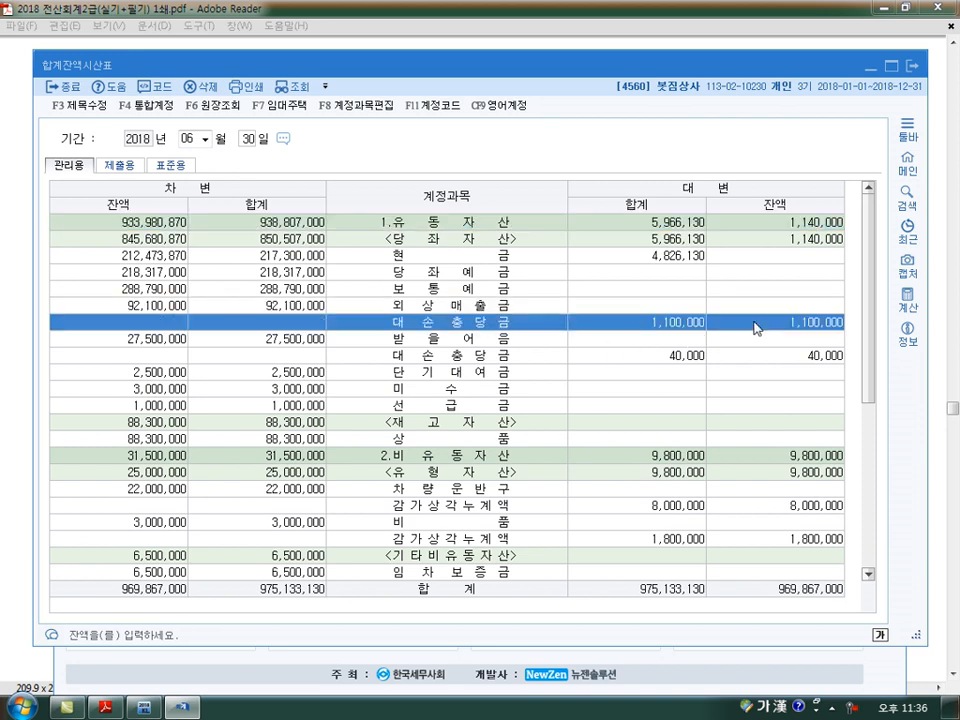
pyautogui.doubleClick(676, 56)
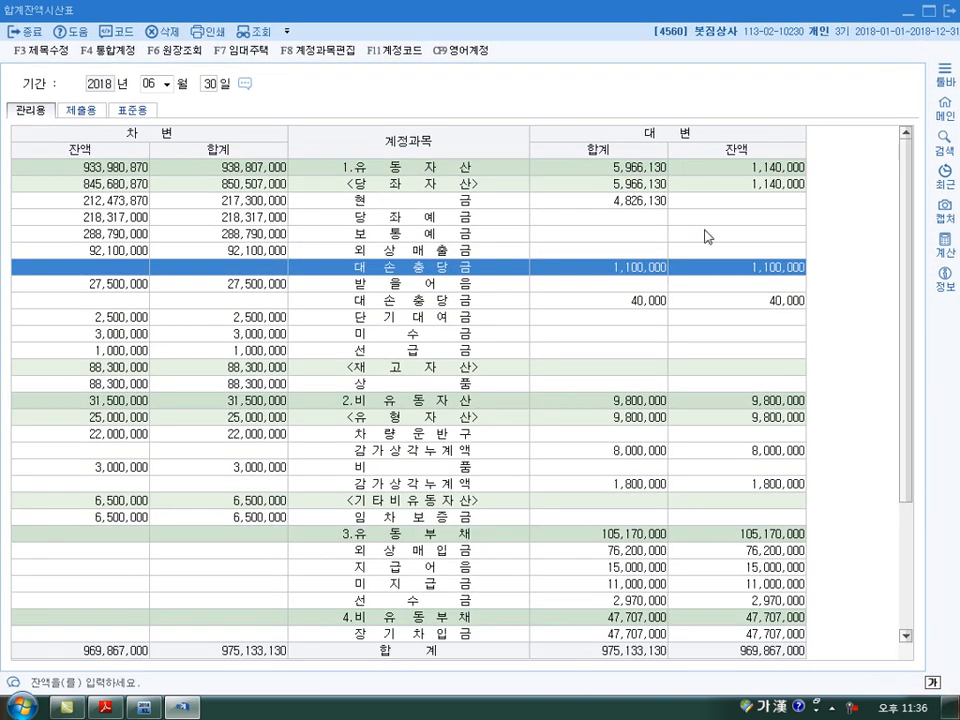
pyautogui.click(945, 10)
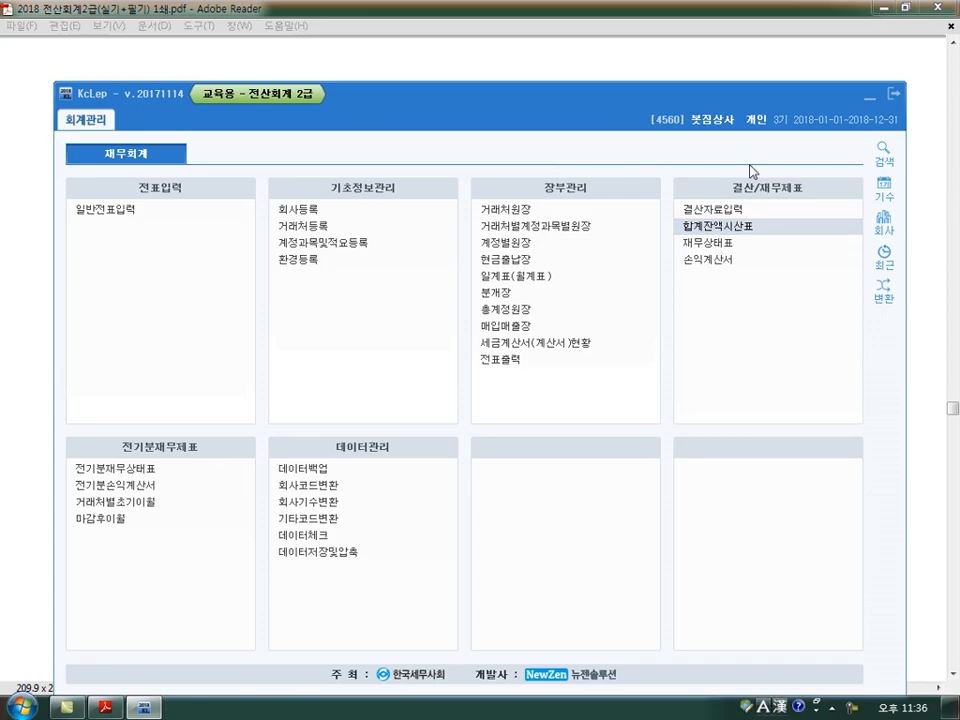
# Query the 재무상태표 for June 2018 and select the 외상매출금 amount to examine its book value
pyautogui.click(720, 244)
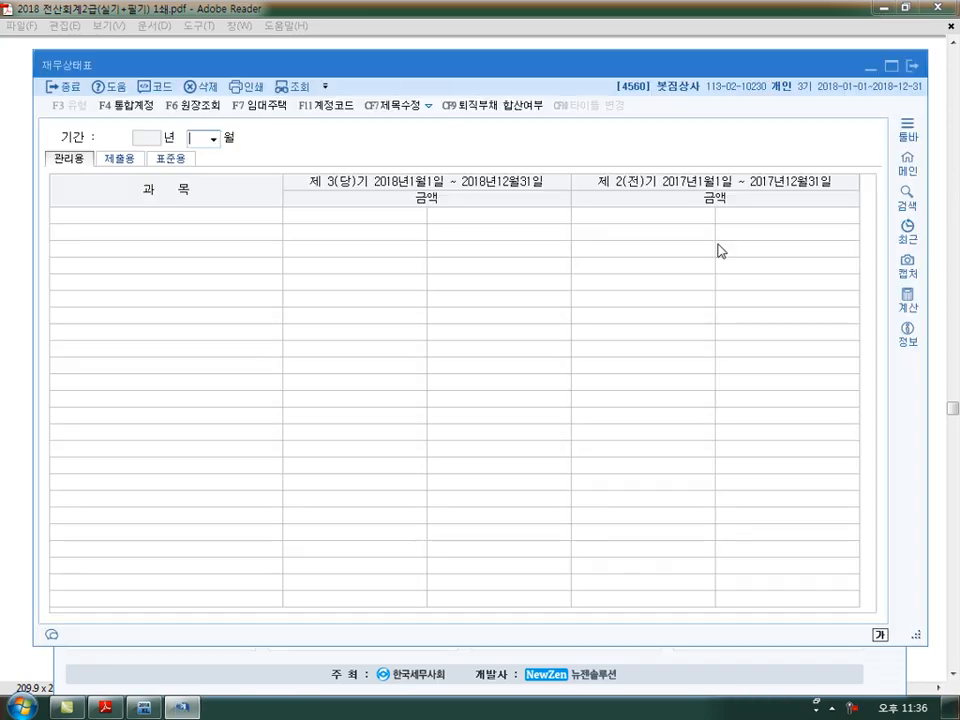
pyautogui.press('Return')
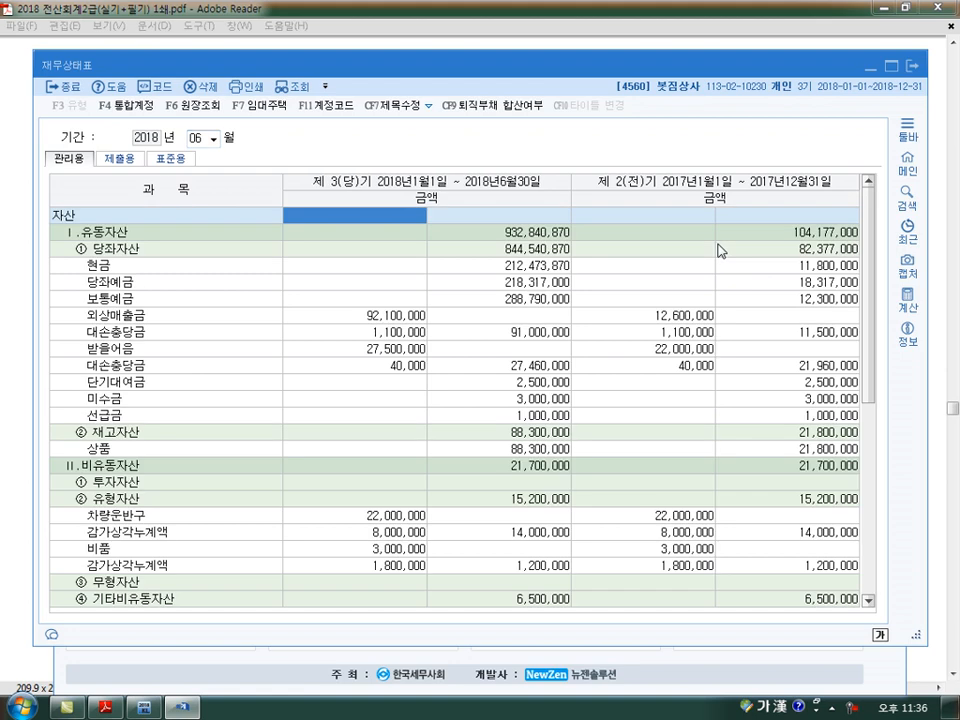
pyautogui.click(352, 316)
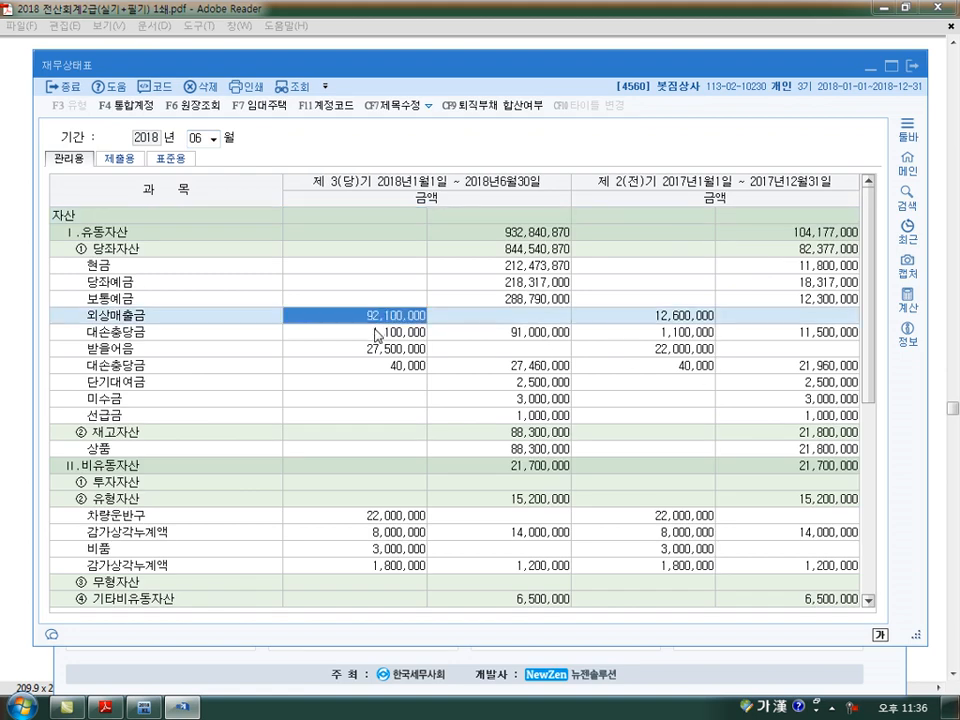
# Examine the 대손충당금 of 외상매출금 and the net book value in the June 재무상태표, and close the statement
pyautogui.click(375, 332)
pyautogui.click(518, 340)
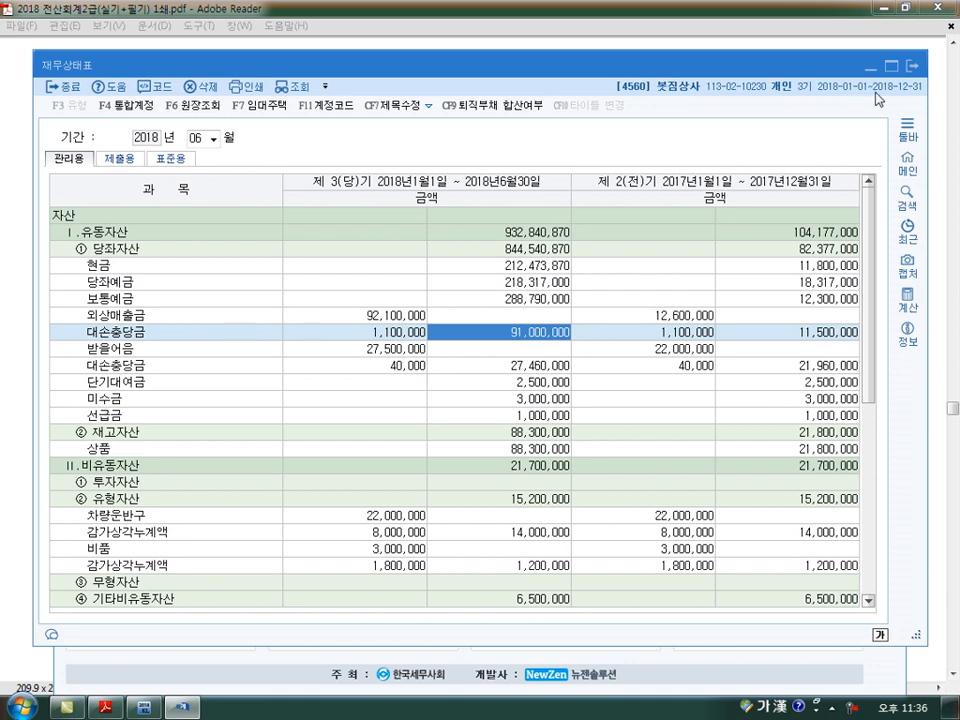
pyautogui.click(911, 66)
# Read question 2 of 문제7 in the exam PDF, highlight 상품매입액, and return to KcLep
pyautogui.click(107, 709)
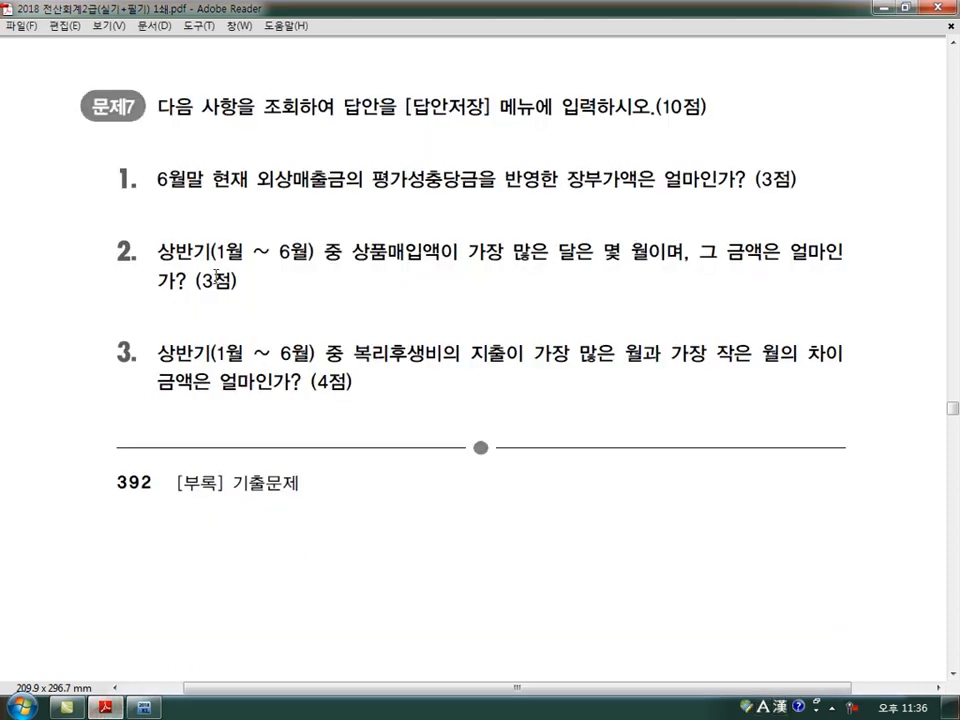
pyautogui.moveTo(355, 254); pyautogui.dragTo(441, 253)
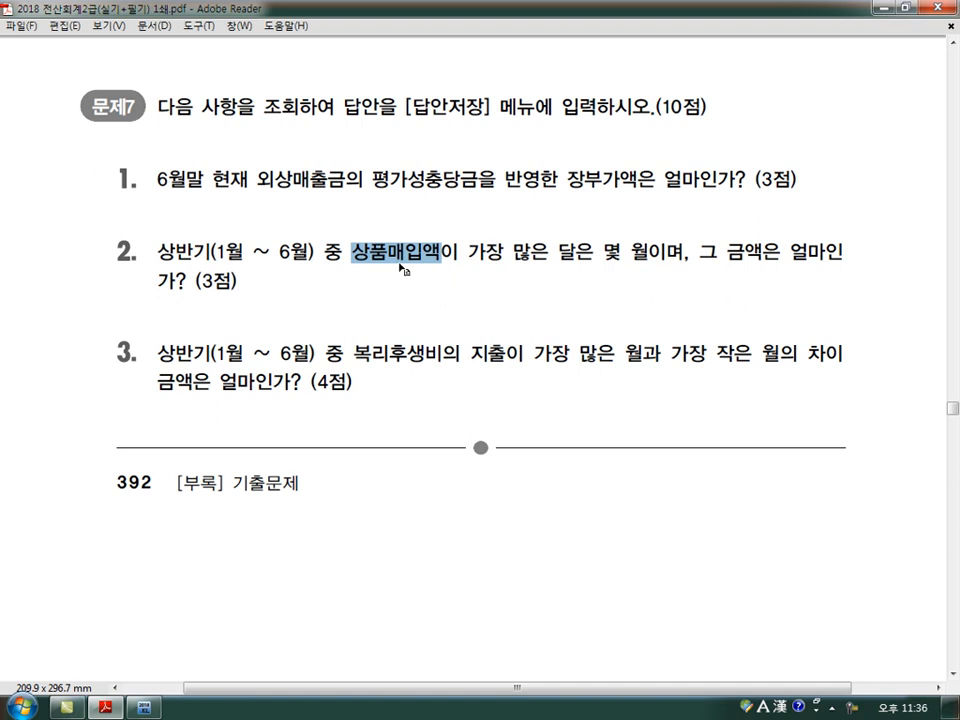
pyautogui.click(144, 708)
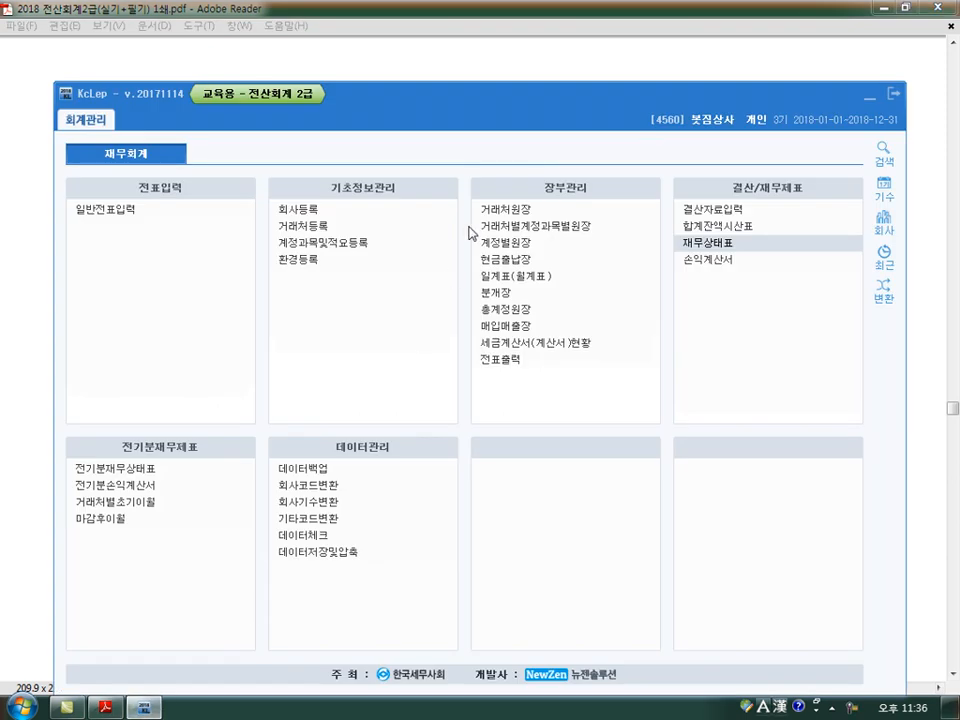
# Query the 총계정원장 for account 0146 상품 from January 1 to June 30, 2018, and examine the month with the largest purchases
pyautogui.click(511, 310)
pyautogui.write('1')
pyautogui.press('Return')
pyautogui.press('Return')
pyautogui.write('6')
pyautogui.press('Return')
pyautogui.press('Return')
pyautogui.write('146')
pyautogui.press('Return')
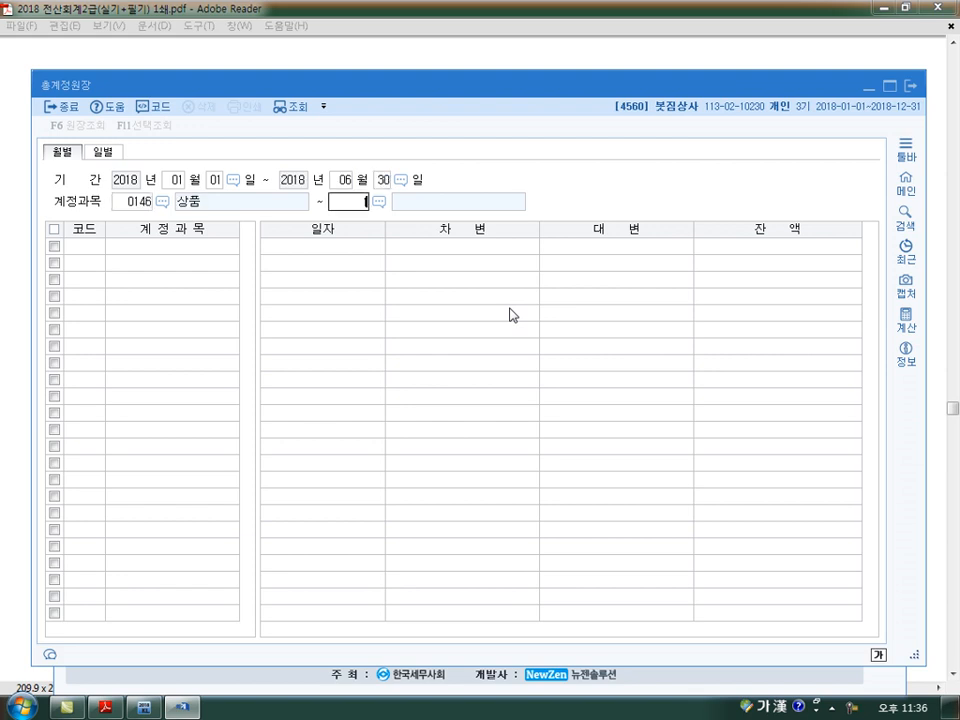
pyautogui.press('Return')
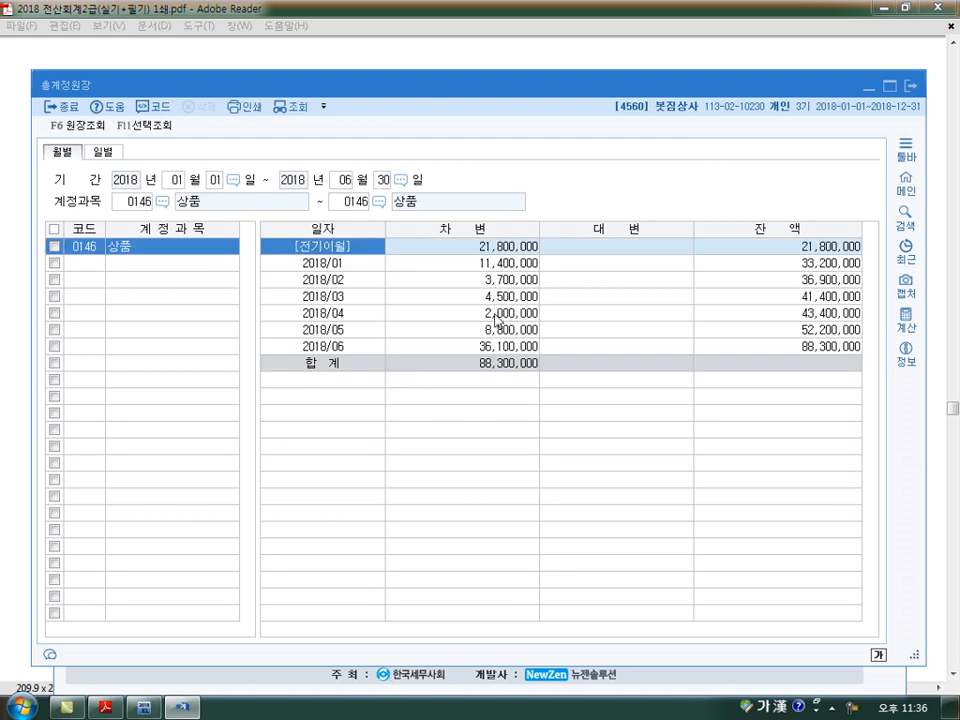
pyautogui.click(497, 352)
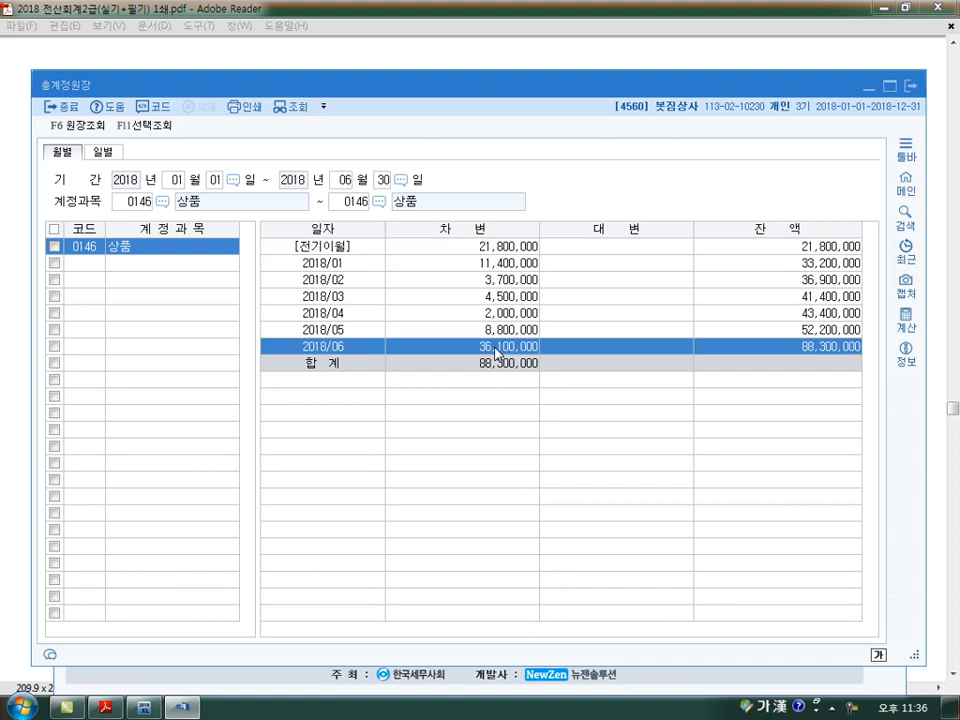
pyautogui.click(910, 86)
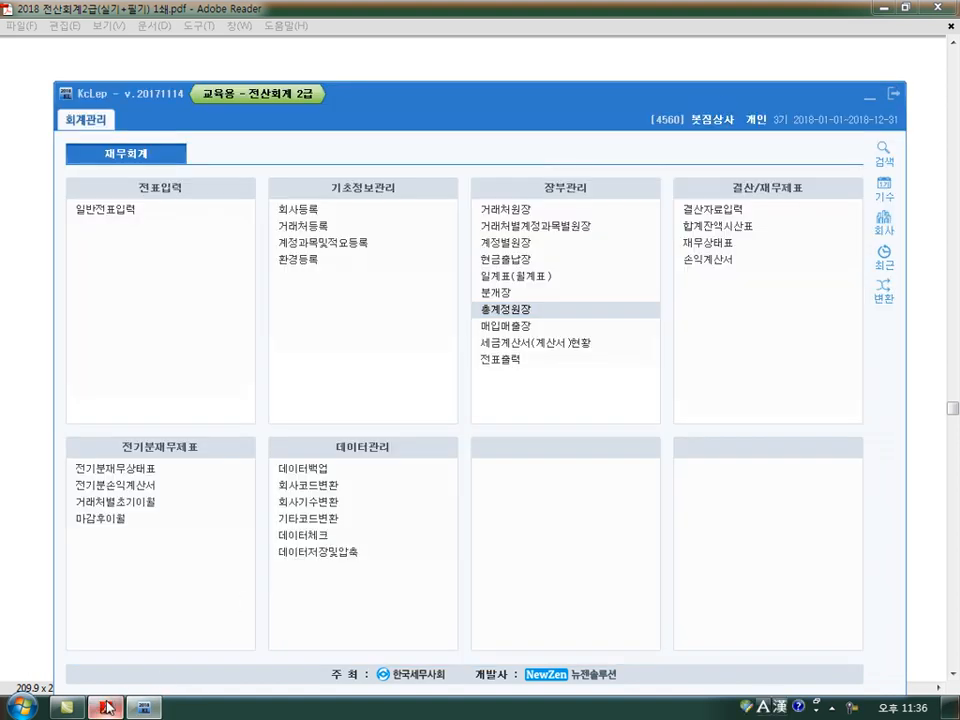
# Read question 3 in the exam PDF and query the 총계정원장 for account 0811 복리후생비 from January 1 to June 30, 2018
pyautogui.click(104, 707)
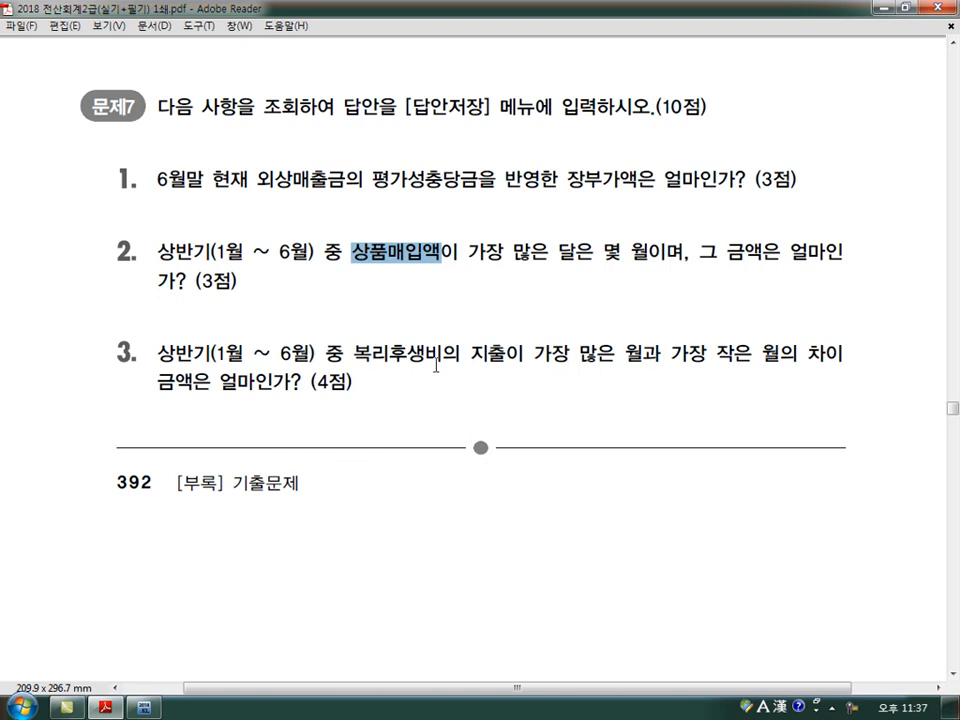
pyautogui.click(143, 708)
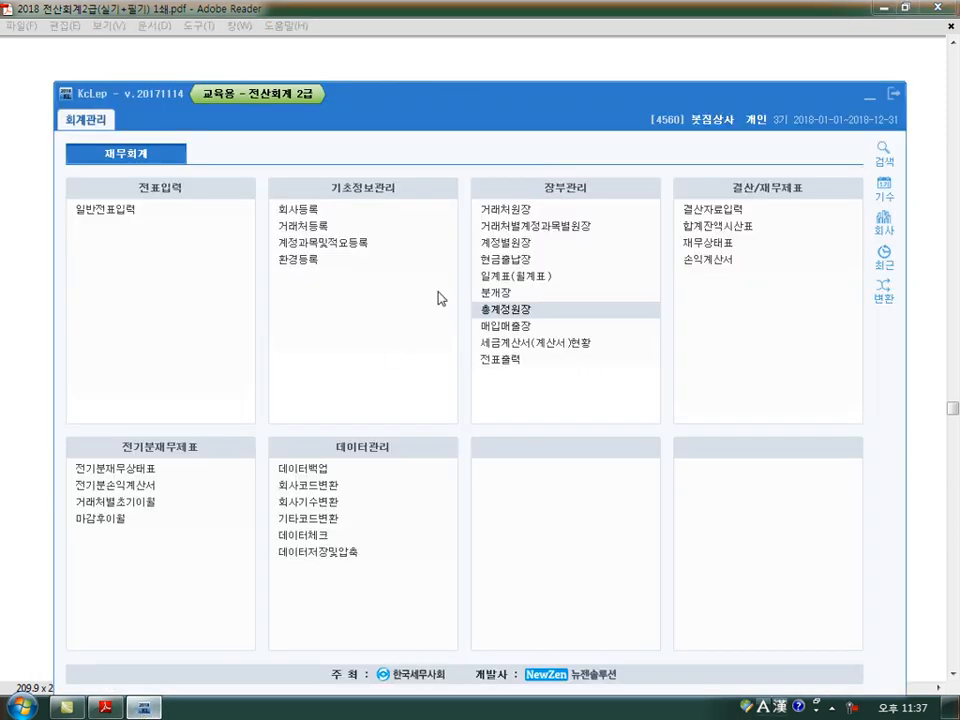
pyautogui.click(503, 310)
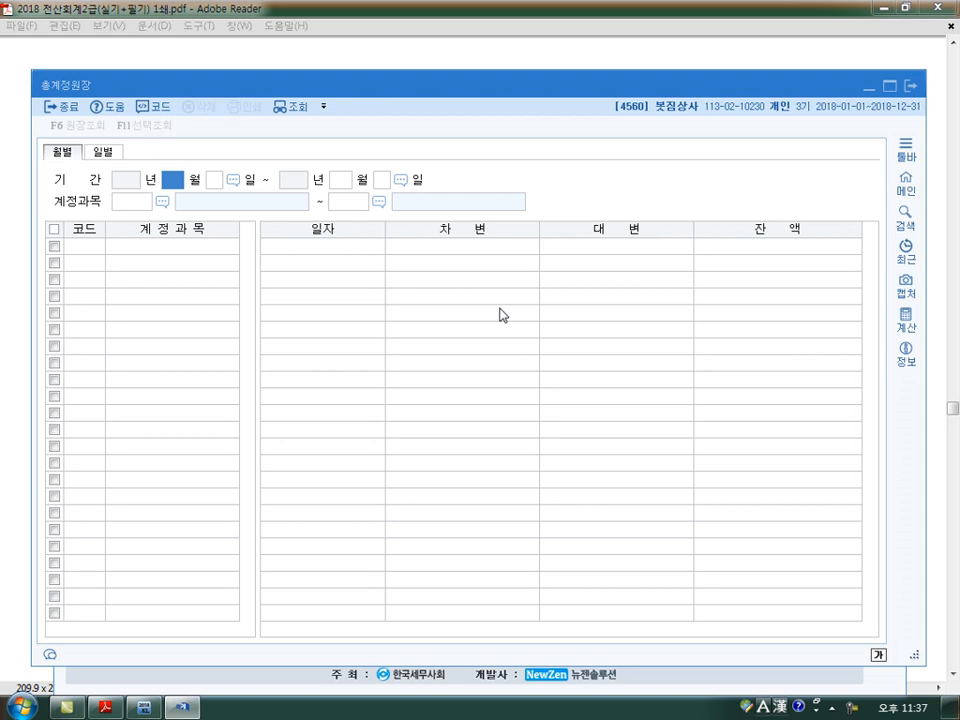
pyautogui.press('Return')
pyautogui.write('06300811')
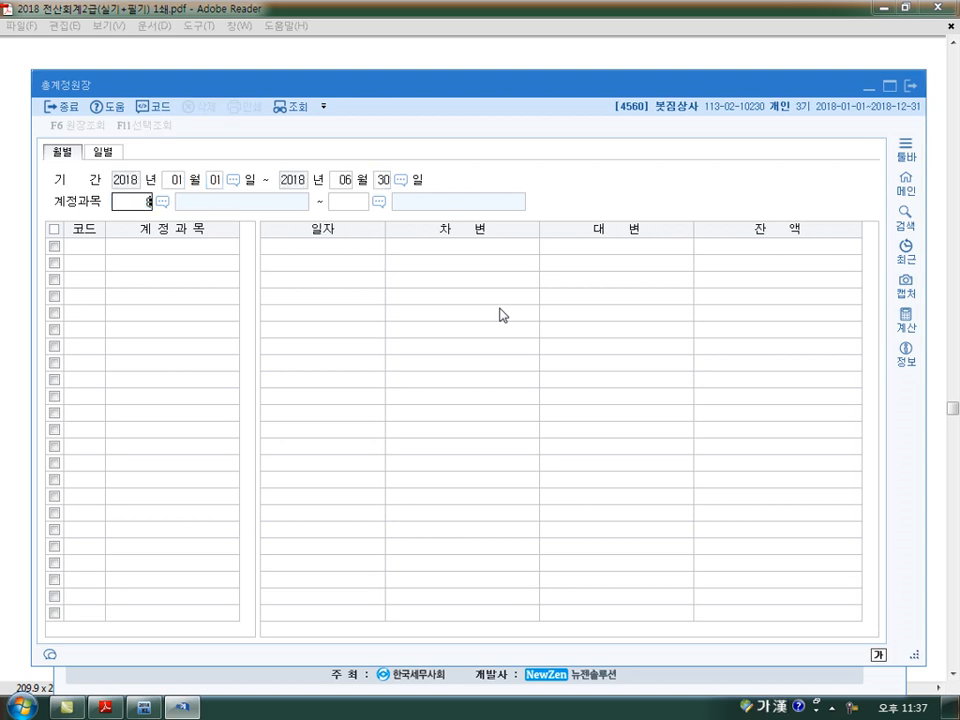
pyautogui.press('Return')
pyautogui.write('0811')
pyautogui.press('Return')
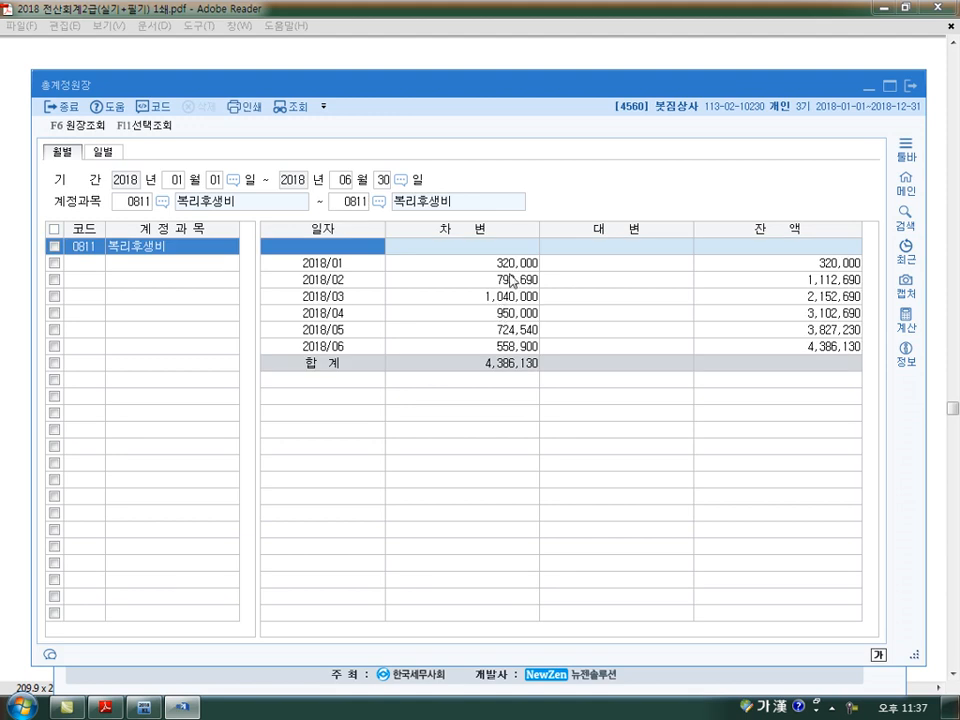
# Compare the months with the highest and lowest 복리후생비 spending in the ledger, rechecking question 3 in the exam PDF
pyautogui.click(512, 298)
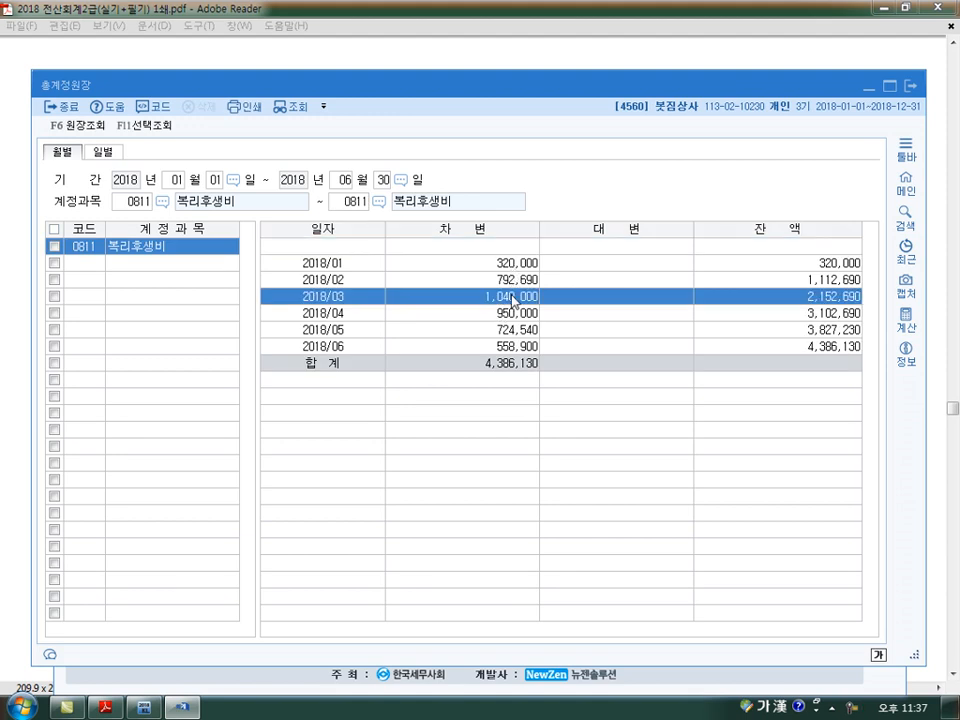
pyautogui.click(104, 707)
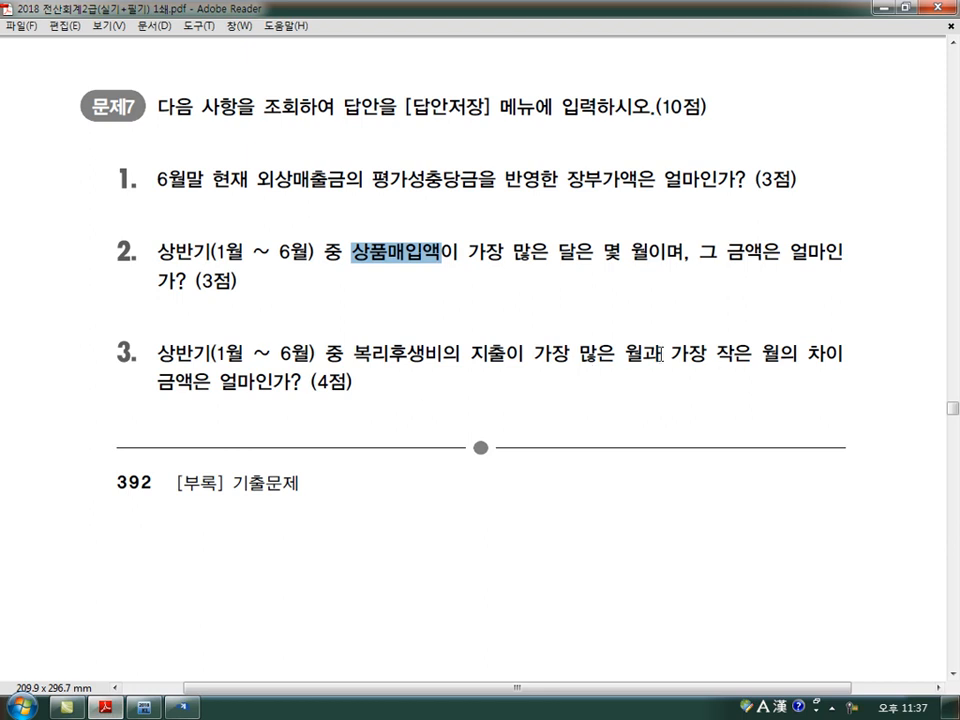
pyautogui.click(181, 706)
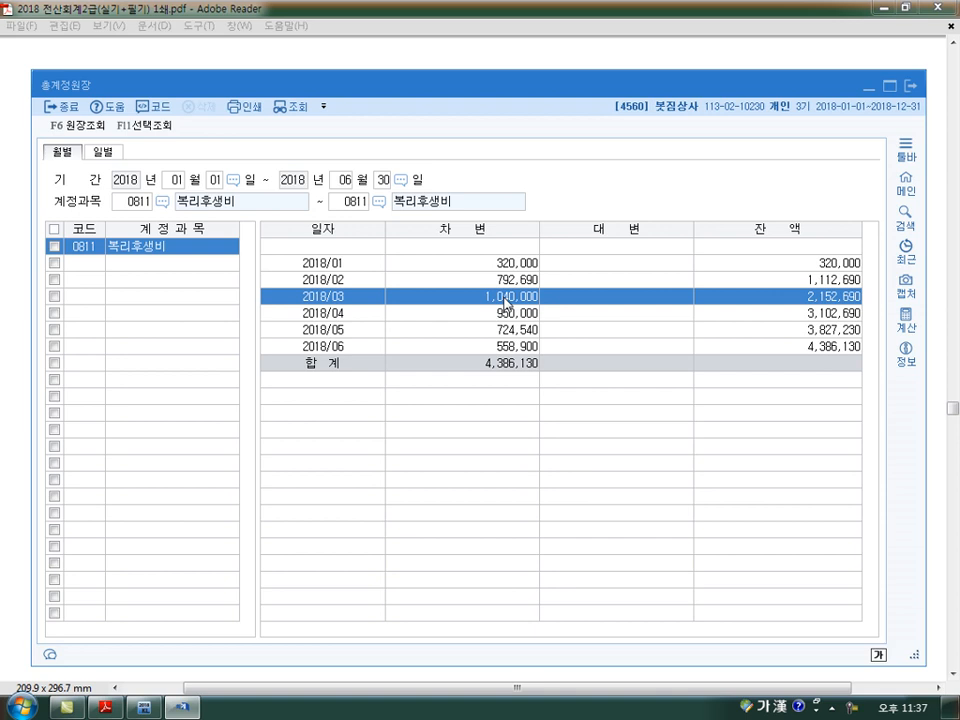
pyautogui.click(512, 264)
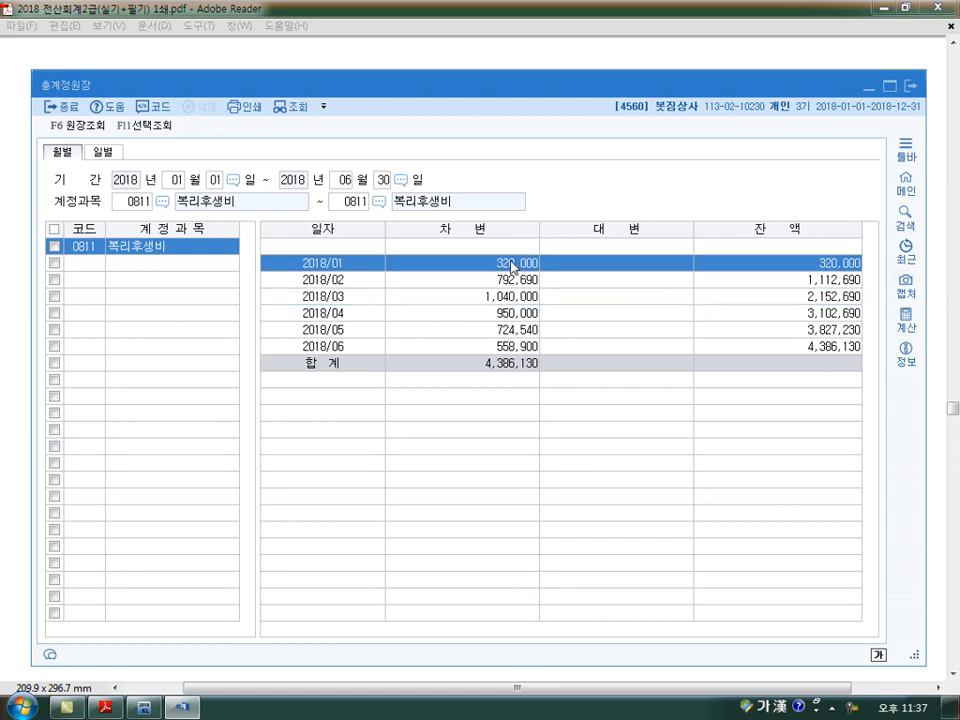
pyautogui.click(505, 298)
pyautogui.click(510, 264)
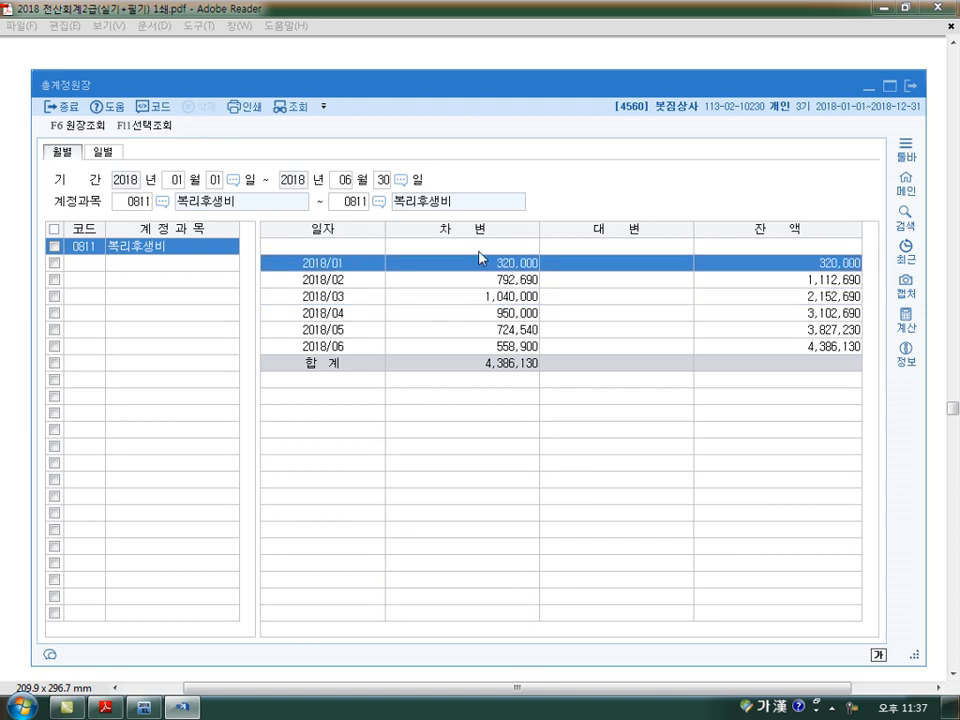